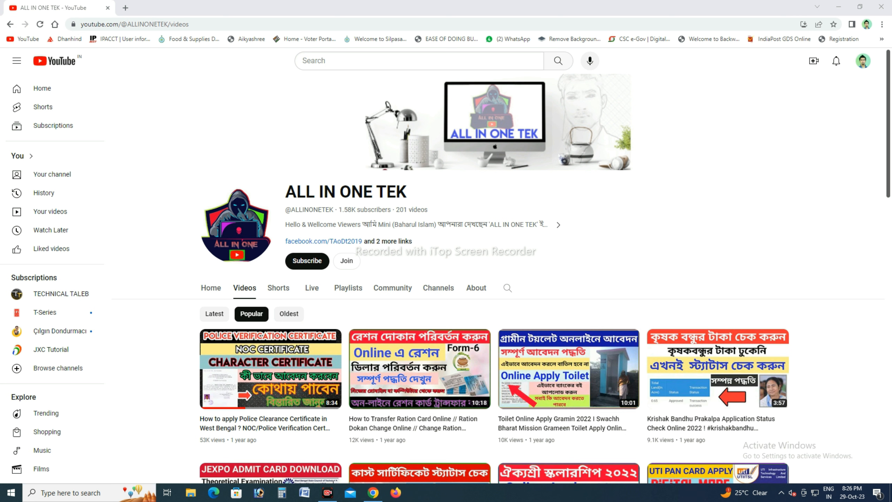
- Subscribe to ALL IN ONE TEK and set its notification bell to All
left_click(307, 260)
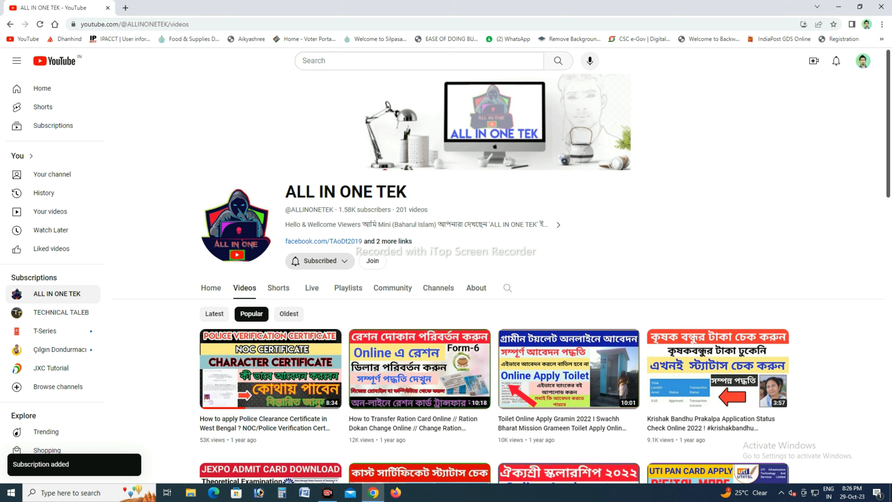
left_click(307, 260)
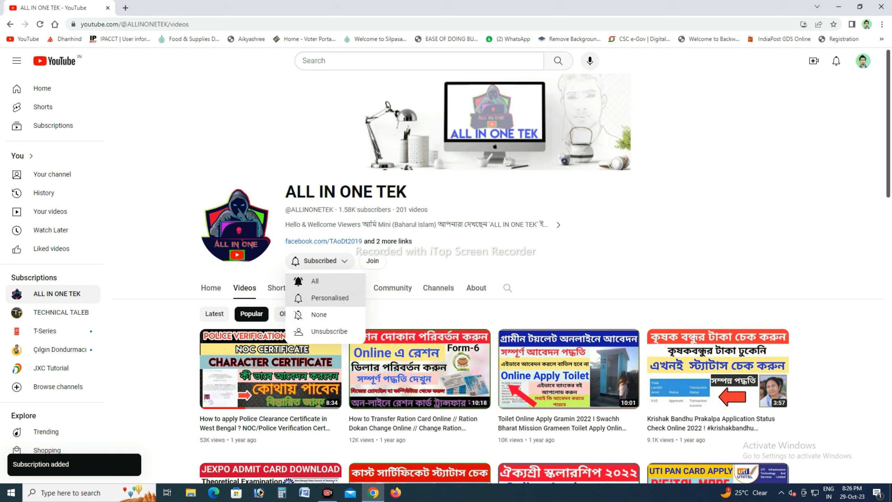
left_click(314, 280)
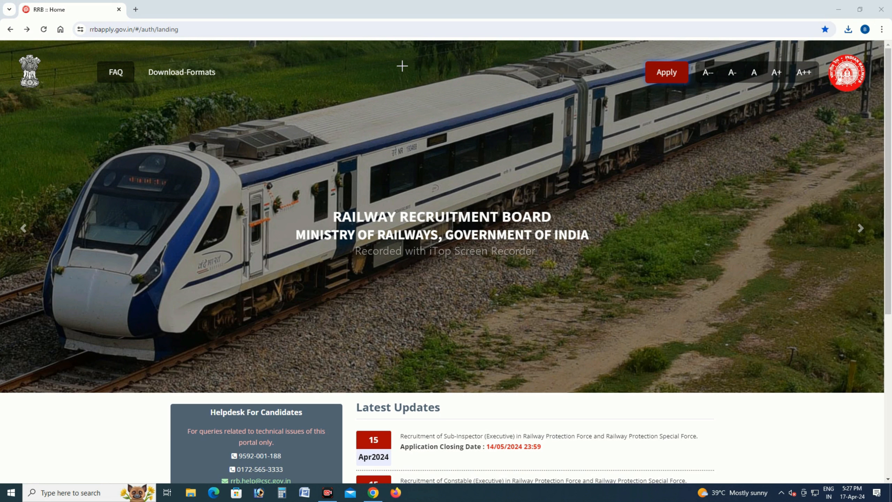
- Scroll down to Latest Updates and highlight the recruitment notice links
left_click_drag(80, 21, 203, 41)
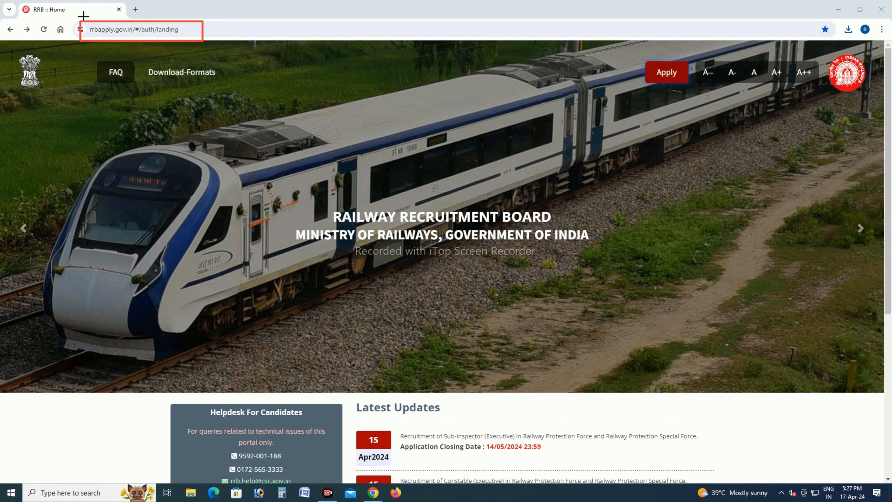
mouse_move(83, 17)
left_mouse_down()
mouse_move(129, 40)
mouse_move(185, 46)
left_mouse_up()
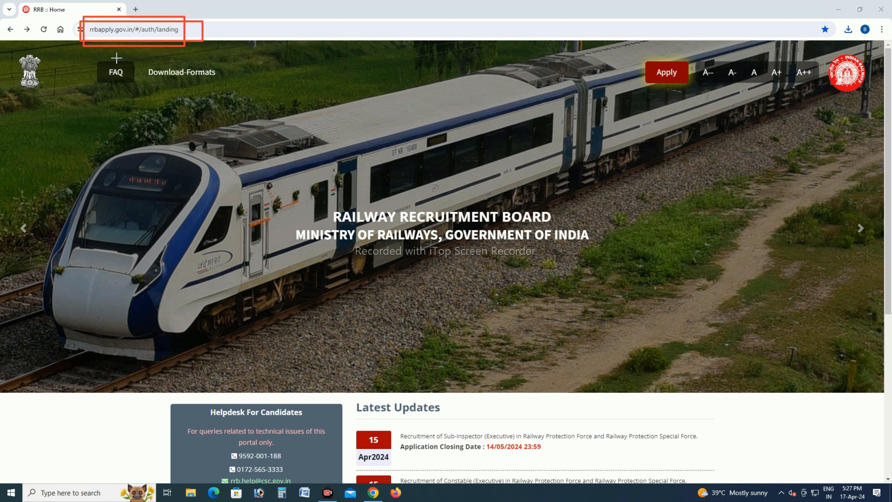
left_click(733, 473)
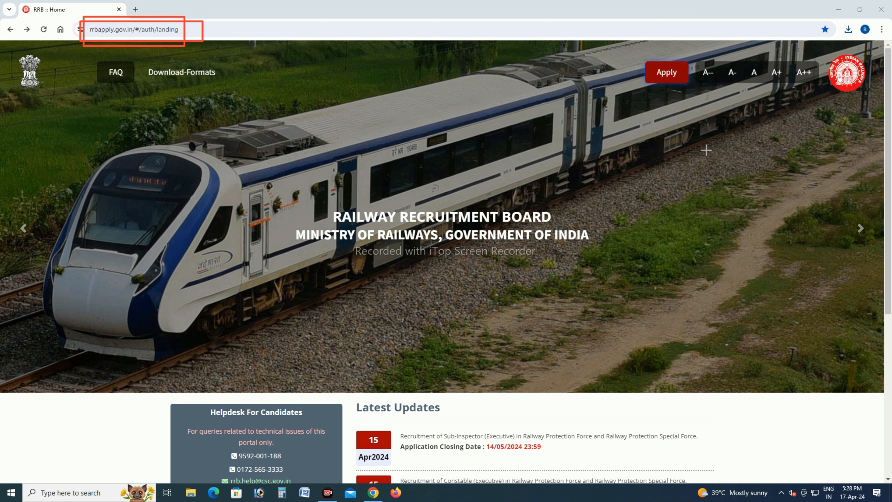
left_click_drag(629, 45, 697, 97)
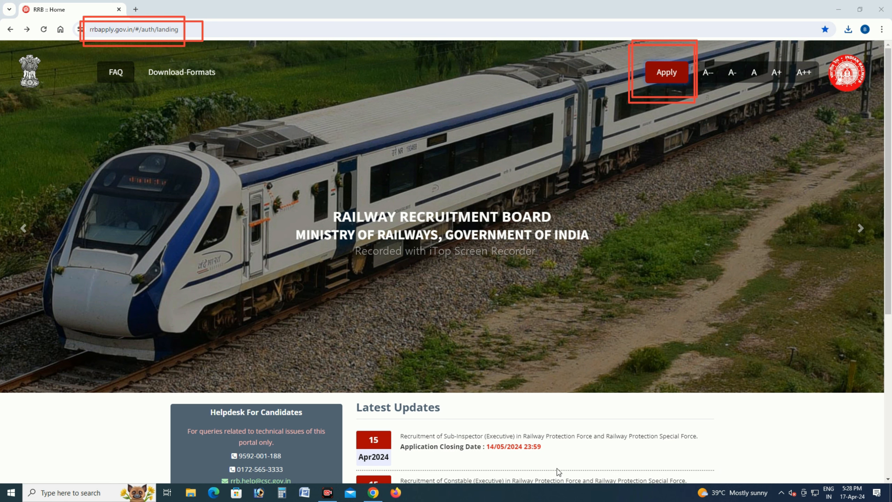
scroll(826, 321, "down", 4)
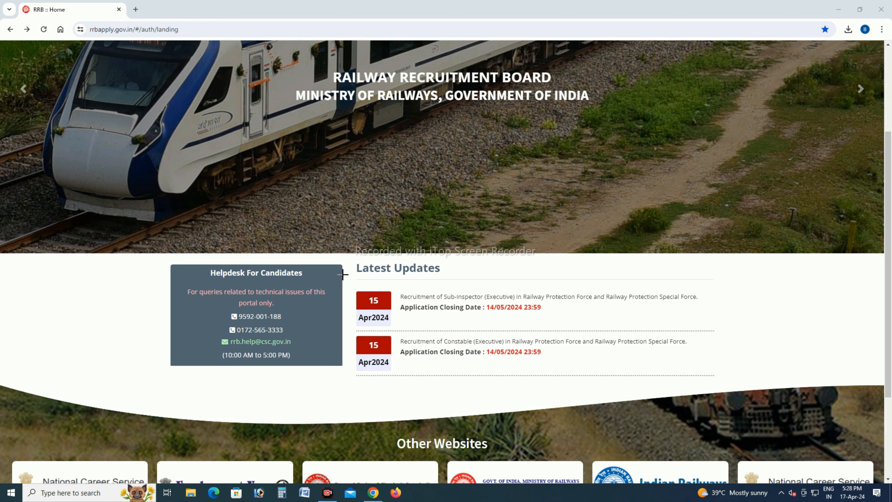
mouse_move(342, 274)
left_mouse_down()
mouse_move(456, 315)
mouse_move(739, 328)
left_mouse_up()
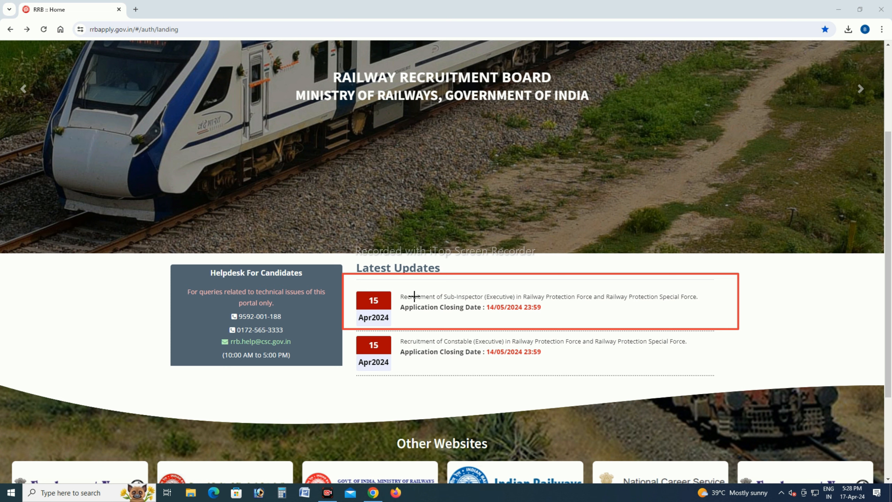
mouse_move(348, 328)
left_mouse_down()
mouse_move(499, 373)
mouse_move(673, 386)
mouse_move(721, 376)
left_mouse_up()
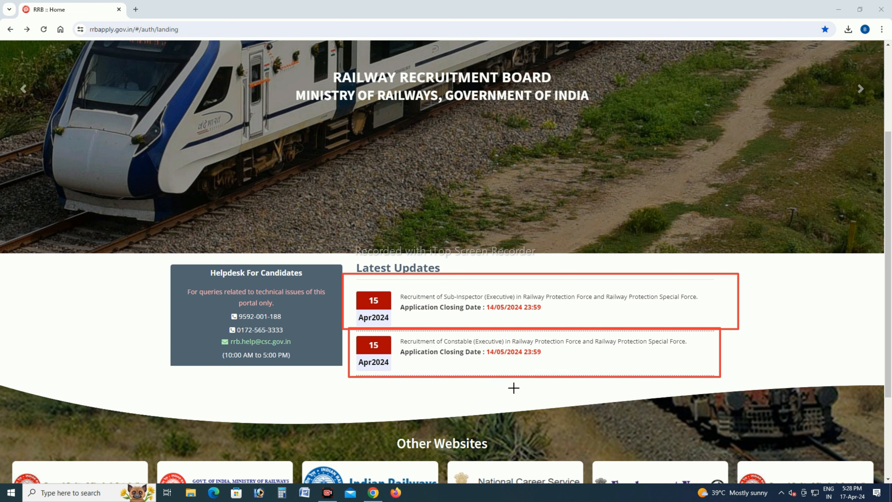
key("Escape")
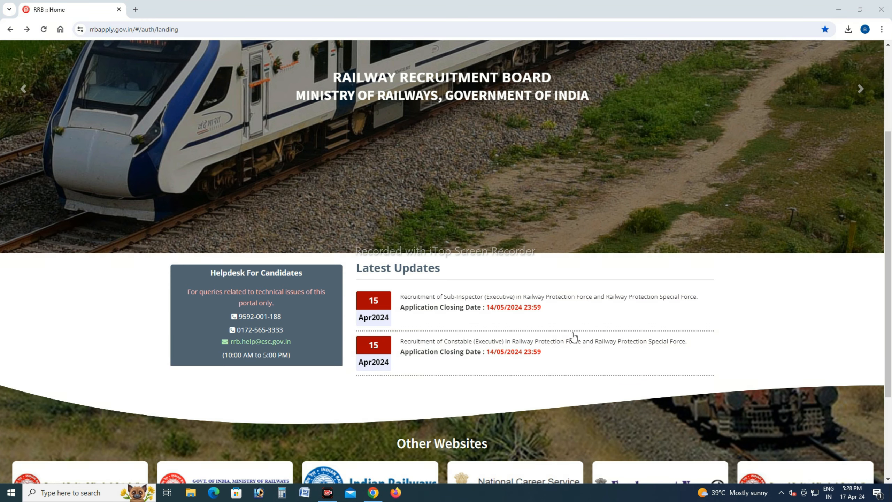
- Download the Sub-Inspector notice as RPFSI.pdf, open the Constable notice, and return to the top
left_click(580, 297)
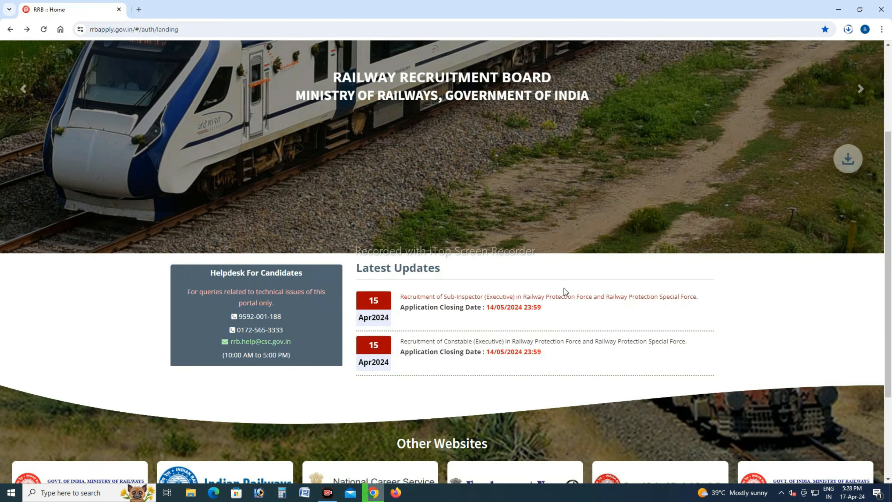
left_click(562, 341)
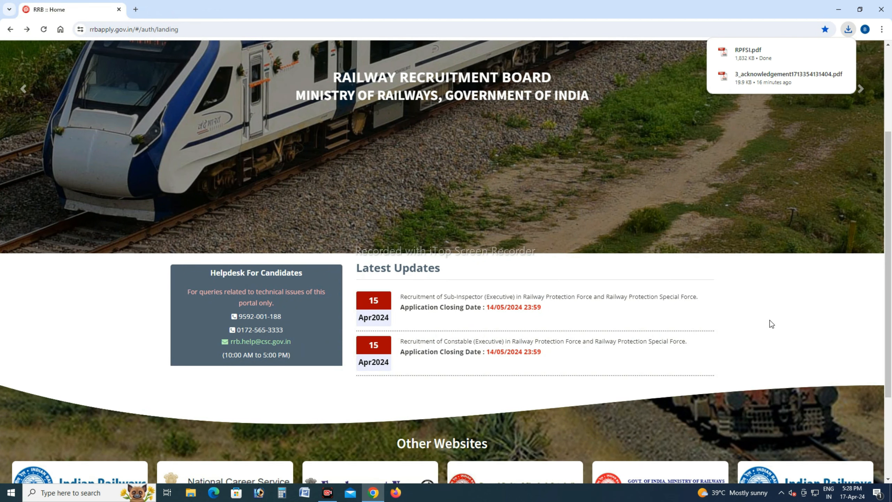
scroll(501, 320, "up", 4)
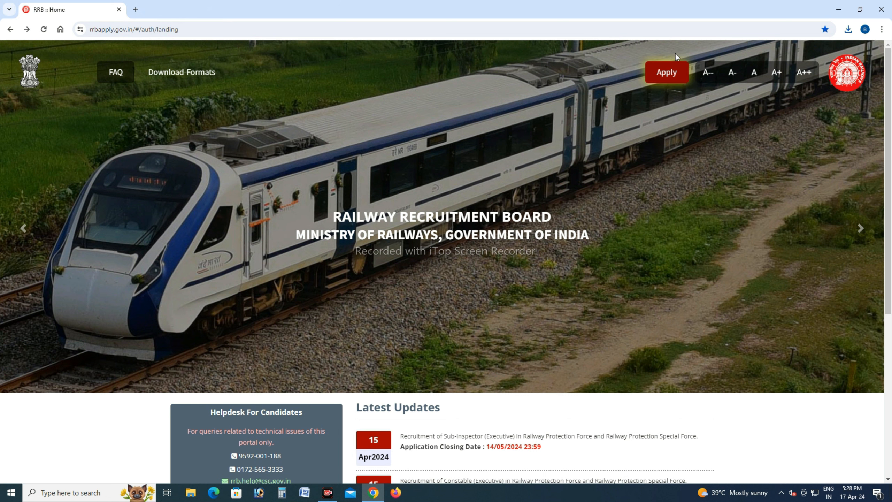
- Start a new account via Apply > Create An Account and dismiss the Please Note eligibility notice
left_click(667, 72)
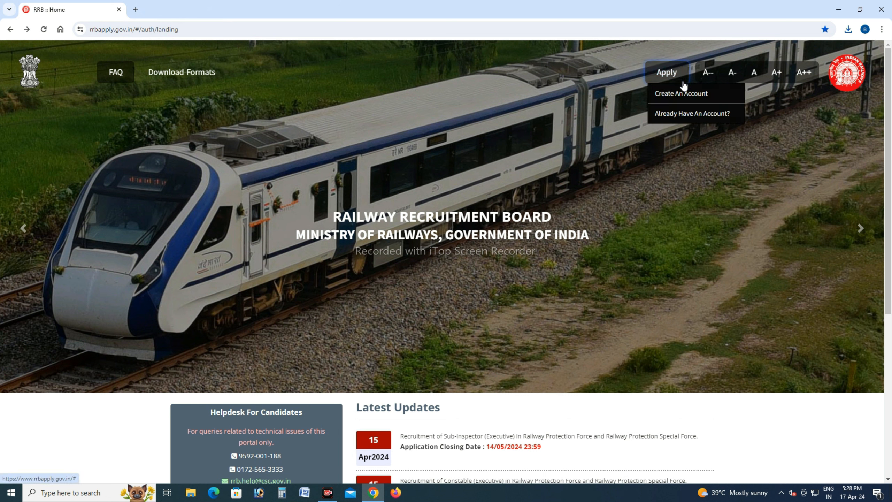
left_click(676, 99)
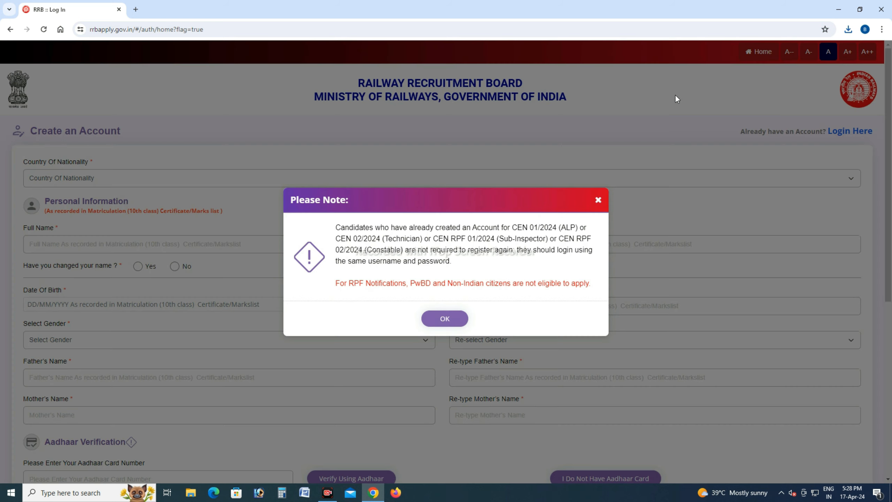
left_click_drag(334, 227, 472, 264)
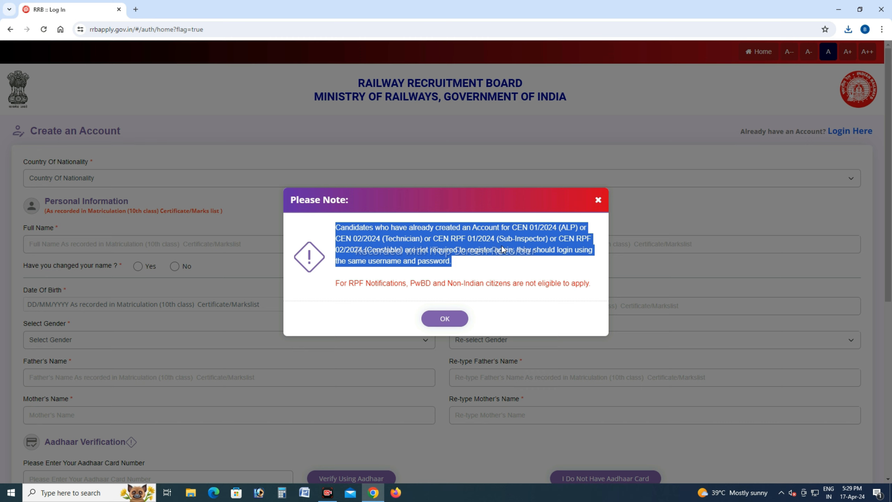
left_click(417, 237)
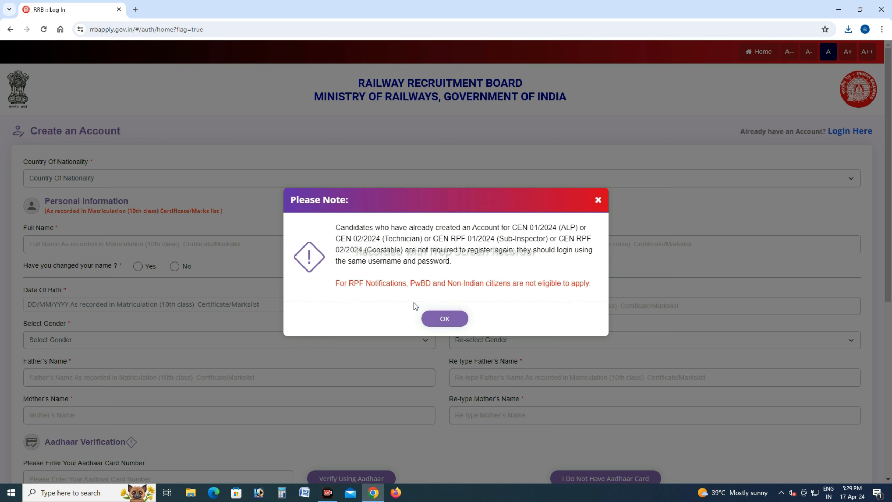
left_click_drag(363, 285, 589, 291)
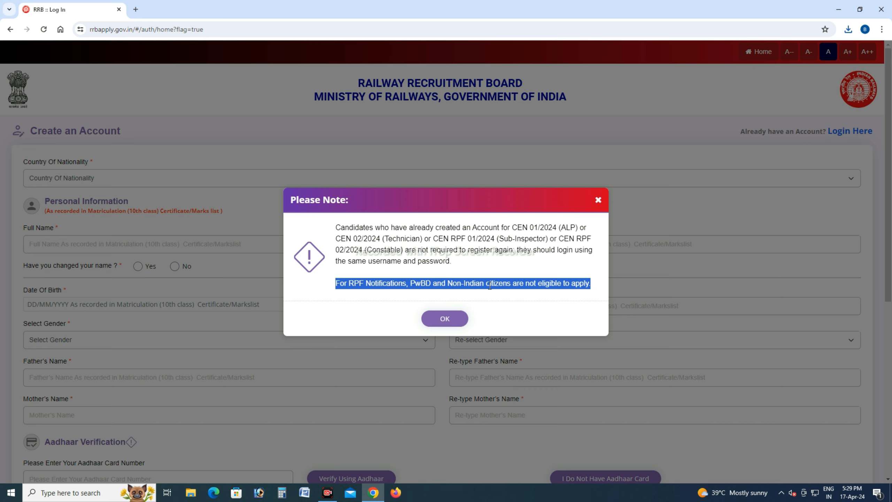
left_click(553, 309)
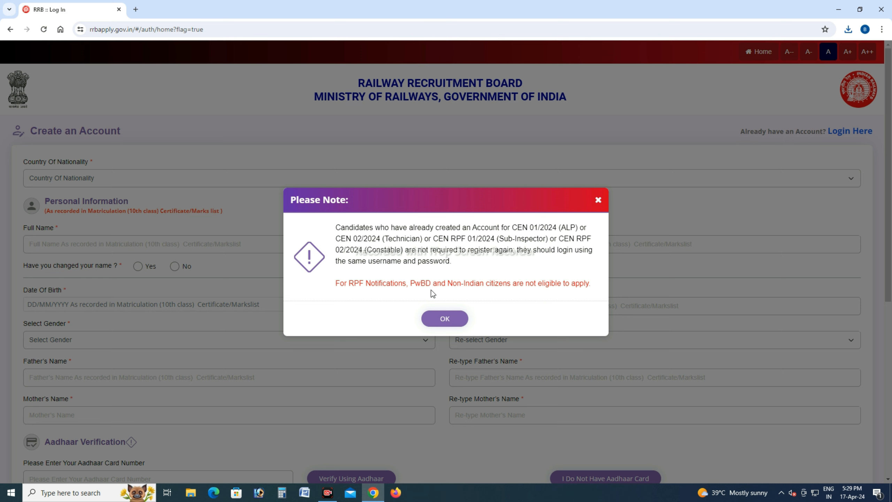
left_click(447, 320)
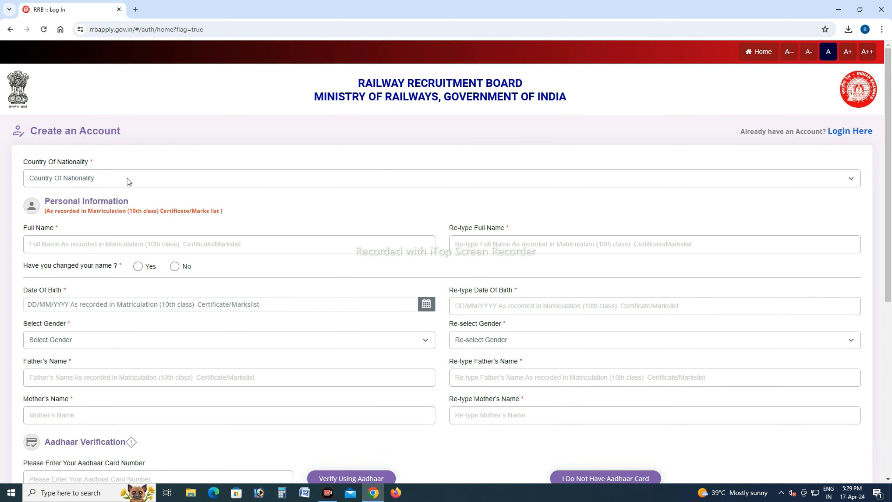
- Set Country Of Nationality to India
left_click_drag(35, 131, 127, 146)
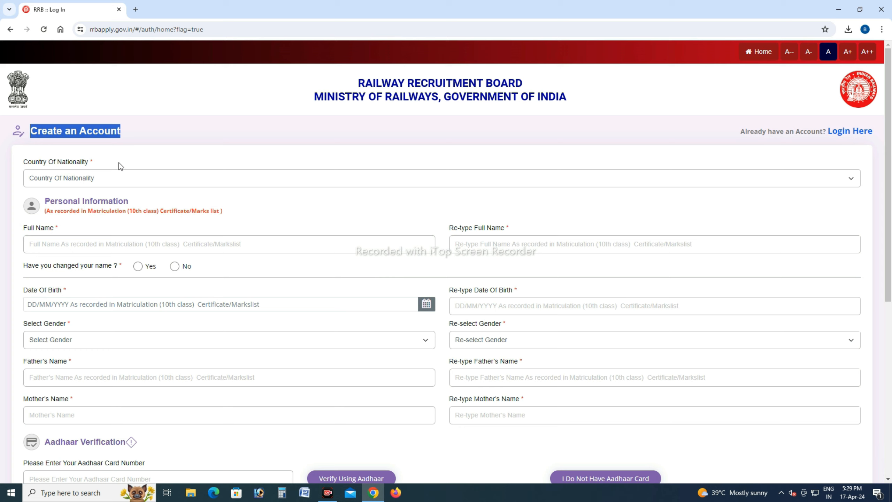
left_click_drag(19, 166, 99, 165)
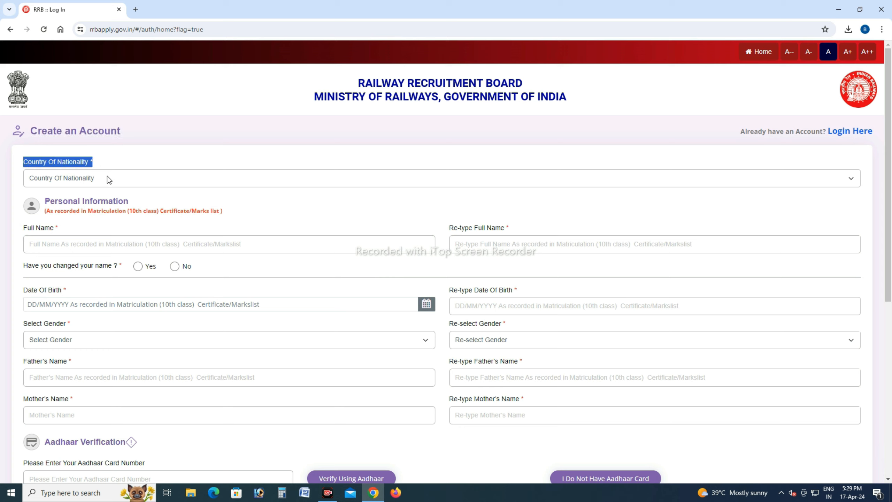
left_click(108, 177)
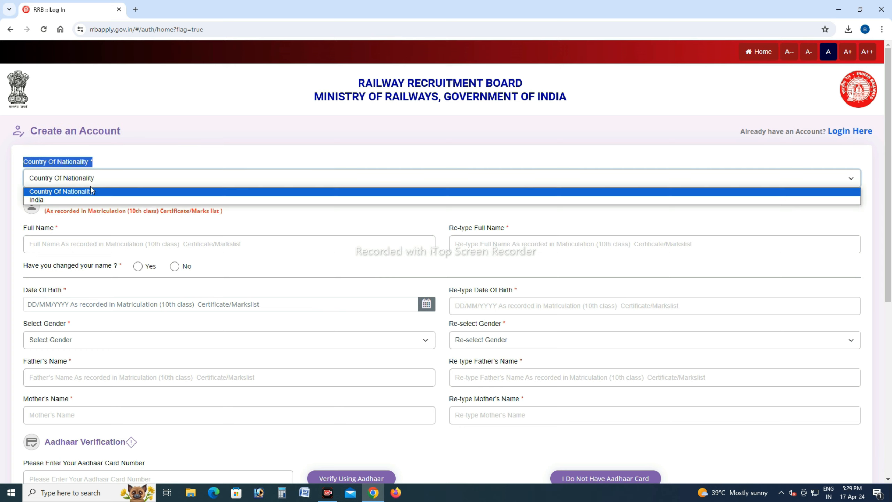
left_click(39, 200)
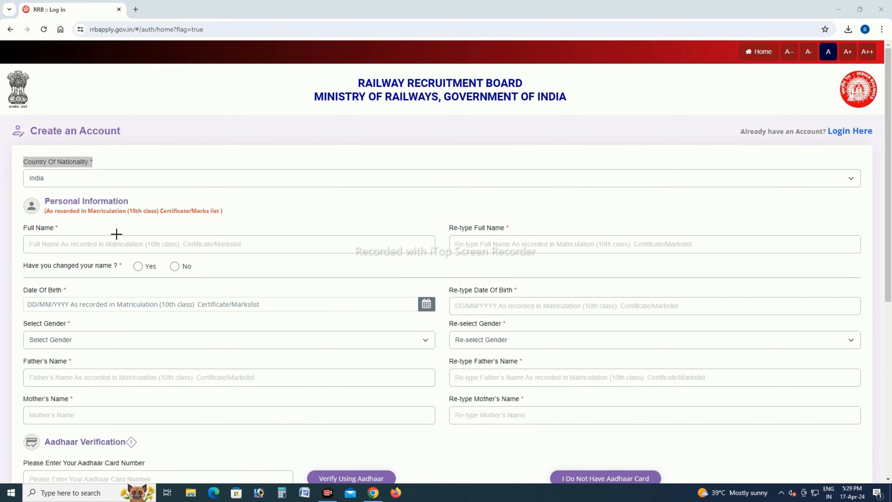
- Highlight the name, date of birth and gender fields on the registration form
mouse_move(21, 222)
left_mouse_down()
mouse_move(279, 261)
mouse_move(305, 254)
left_mouse_up()
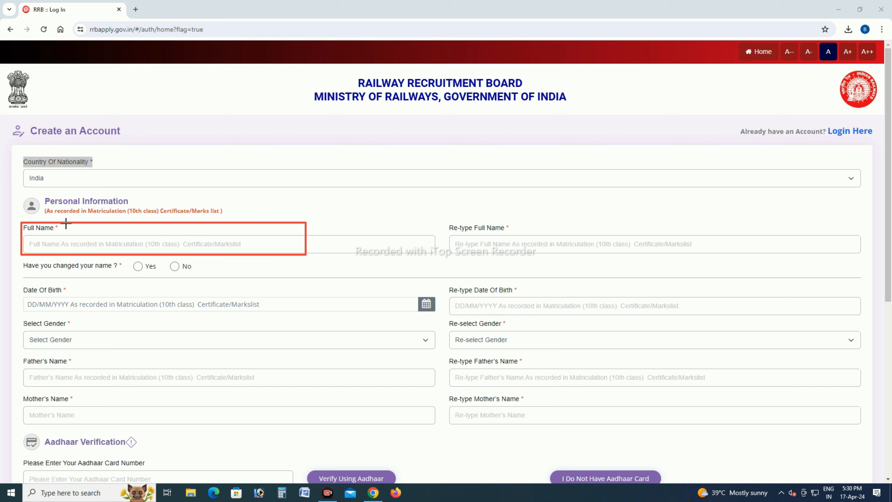
left_click_drag(43, 205, 181, 213)
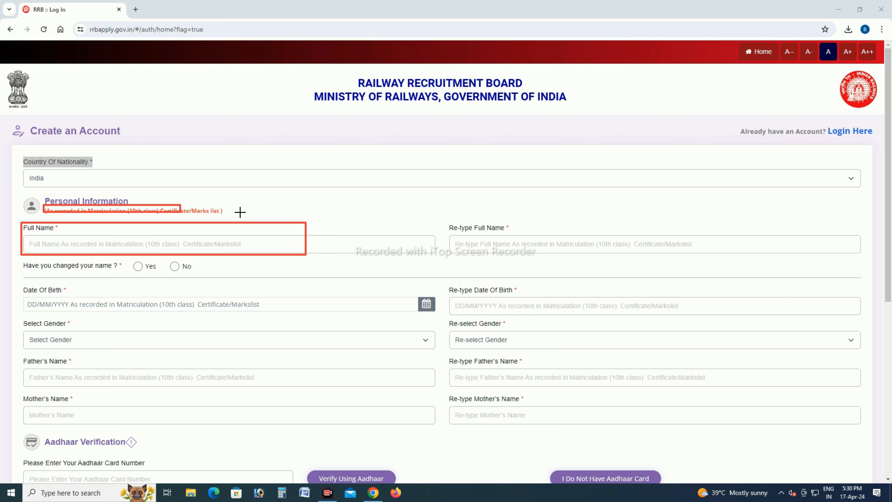
left_click_drag(240, 212, 264, 216)
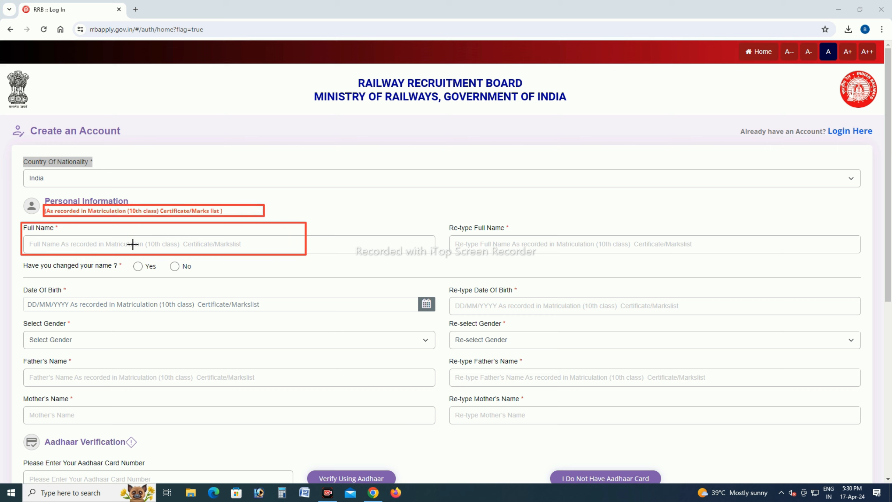
left_click_drag(444, 219, 608, 257)
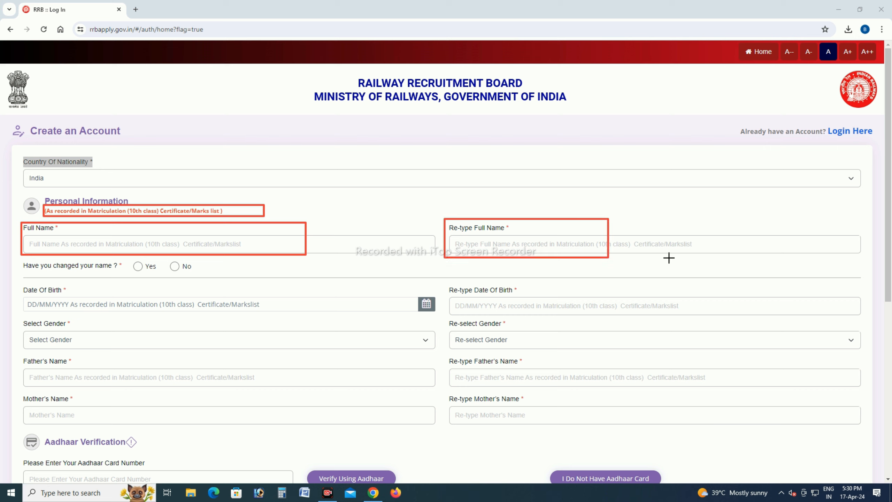
left_click_drag(669, 257, 702, 258)
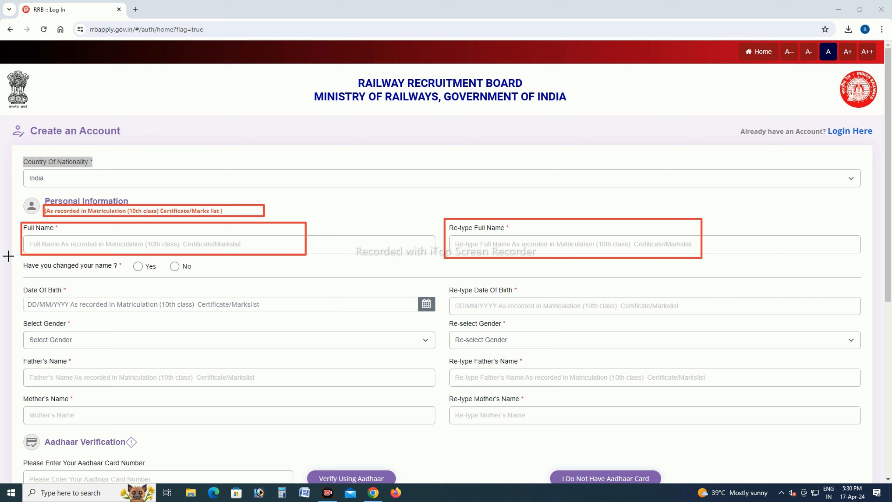
mouse_move(8, 256)
left_mouse_down()
mouse_move(127, 273)
mouse_move(208, 272)
left_mouse_up()
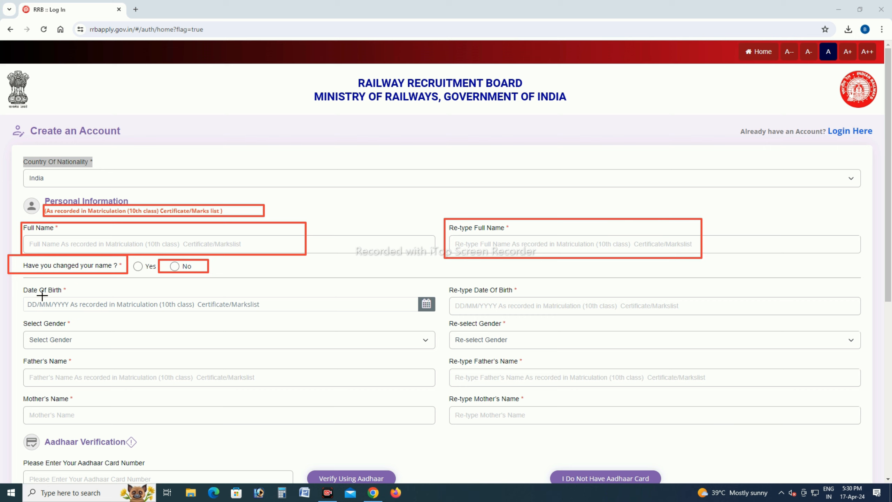
mouse_move(19, 283)
left_mouse_down()
mouse_move(372, 320)
mouse_move(436, 317)
left_mouse_up()
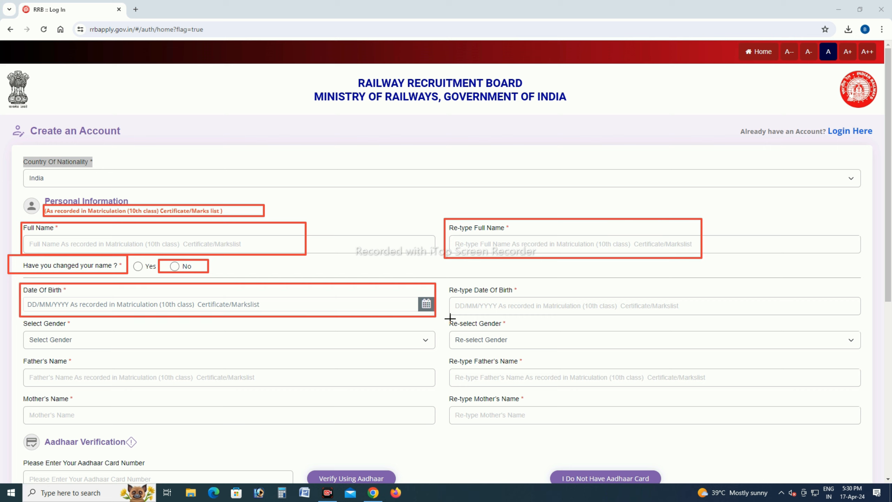
mouse_move(445, 283)
left_mouse_down()
mouse_move(636, 313)
mouse_move(731, 317)
left_mouse_up()
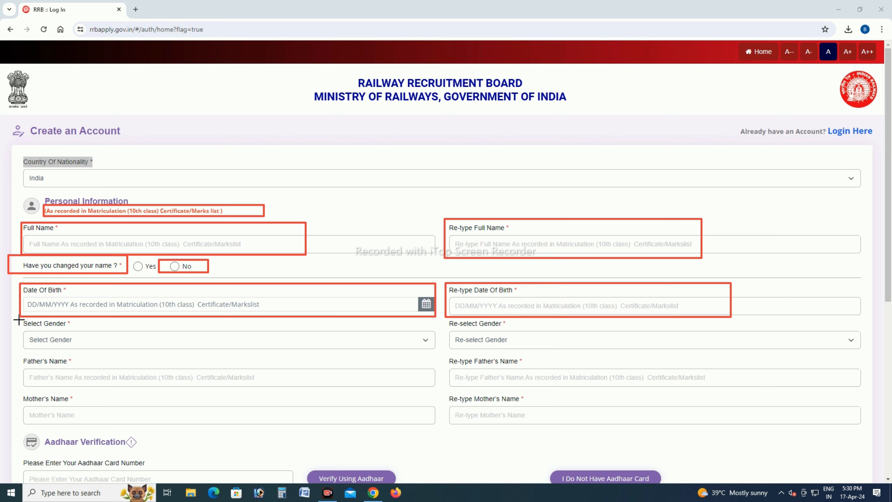
left_click_drag(19, 320, 104, 347)
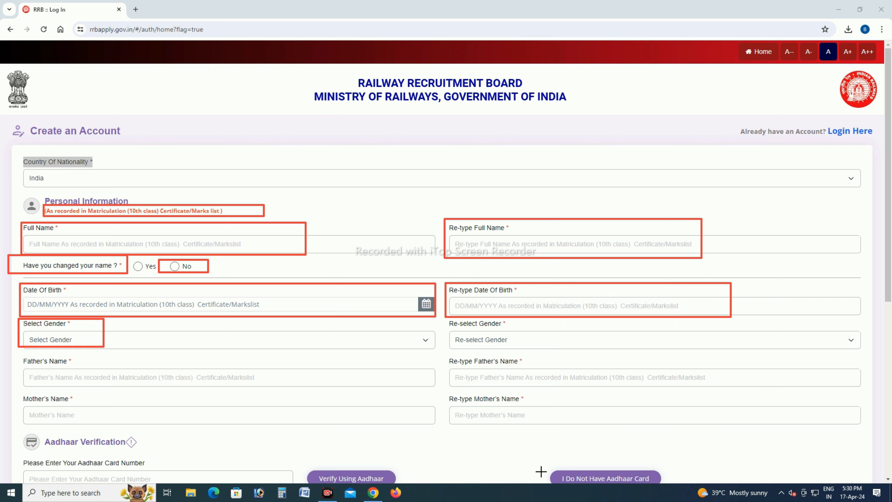
key("Escape")
- Choose Male in both Select Gender and Re-select Gender
left_click(80, 338)
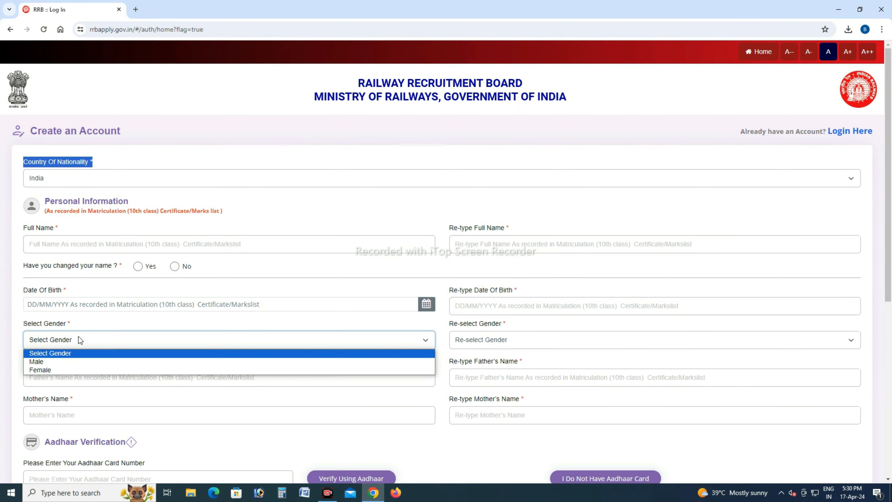
left_click(53, 362)
left_click(473, 336)
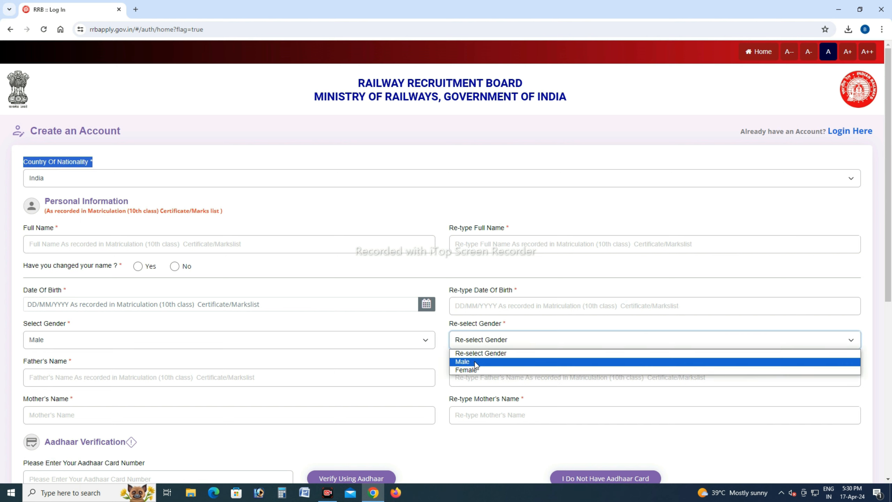
left_click(504, 362)
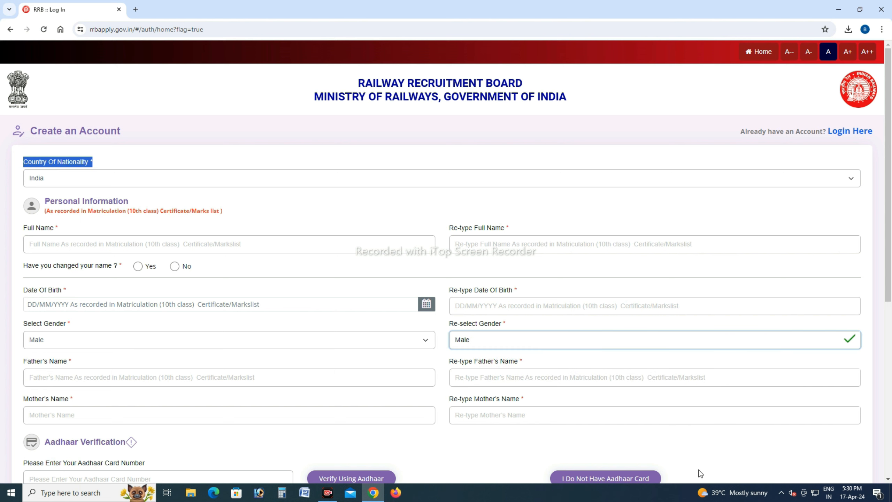
- Frame the Father's Name, Mother's Name and Aadhaar card number fields in red for explanation
scroll(890, 337, "down", 2)
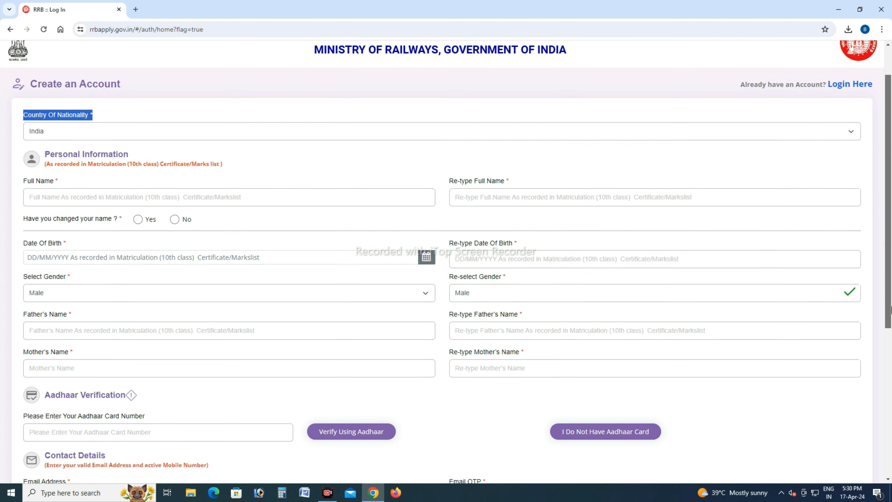
scroll(890, 317, "down", 1)
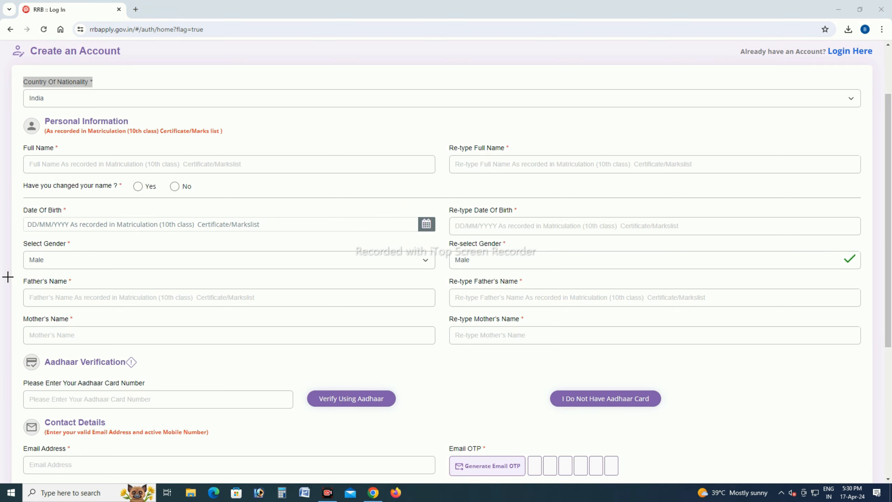
mouse_move(8, 276)
left_mouse_down()
mouse_move(201, 312)
mouse_move(283, 311)
left_mouse_up()
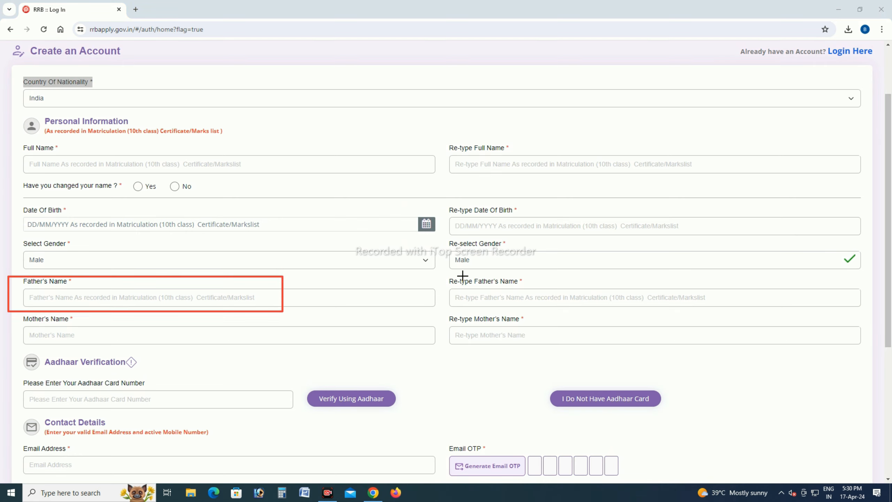
mouse_move(440, 273)
left_mouse_down()
mouse_move(564, 300)
mouse_move(729, 310)
left_mouse_up()
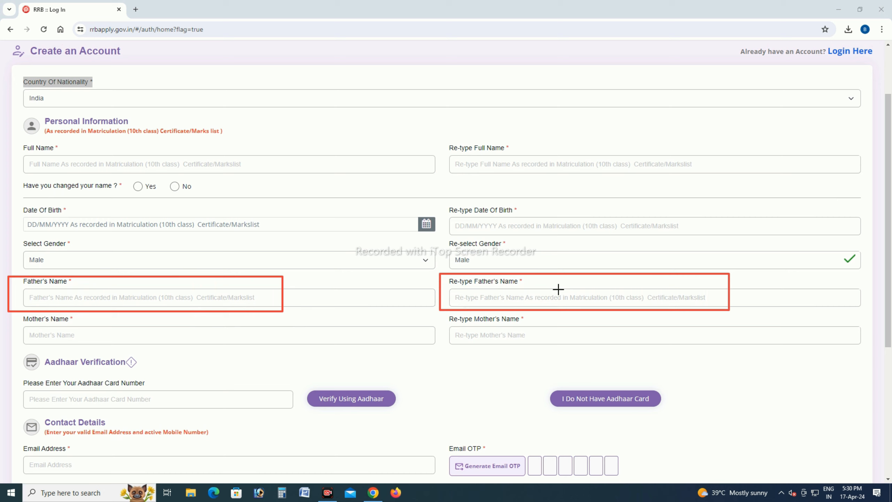
left_click_drag(18, 313, 137, 346)
left_click_drag(443, 312, 550, 344)
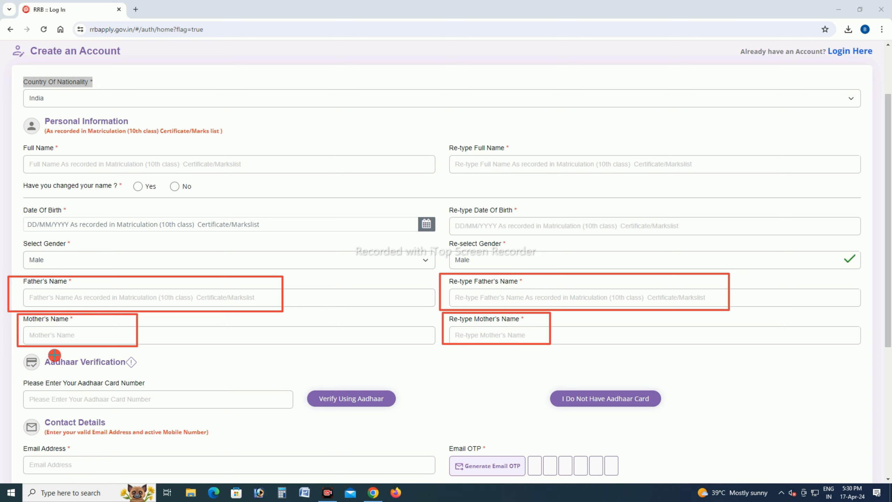
left_click_drag(9, 352, 191, 369)
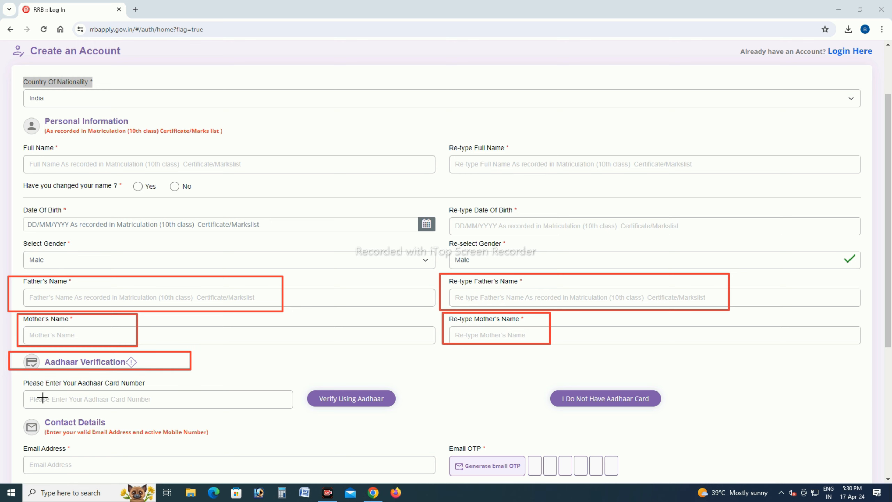
left_click_drag(18, 375, 205, 412)
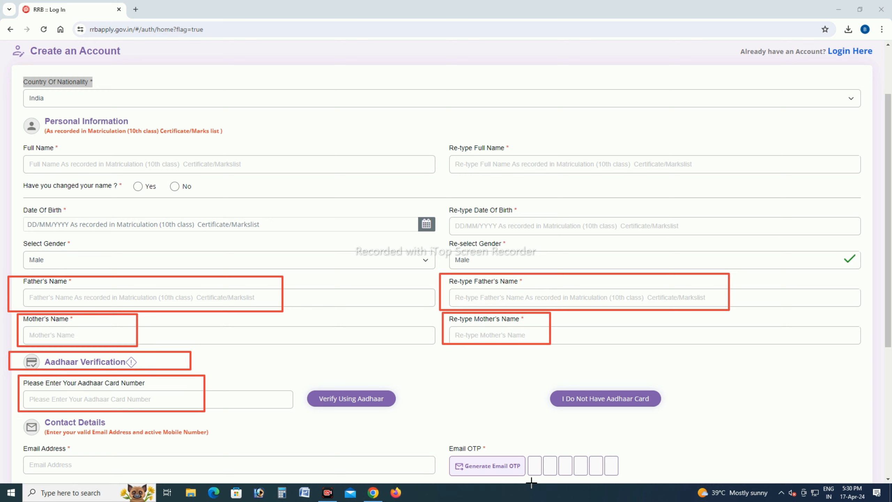
key("Escape")
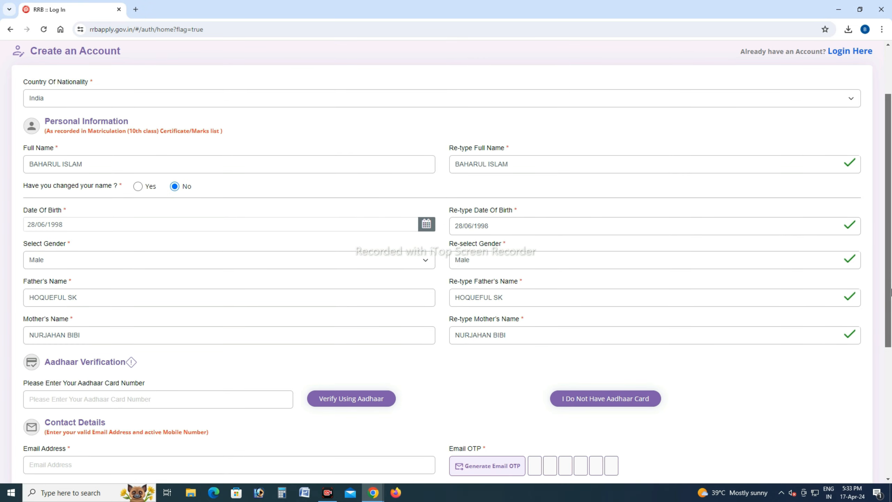
left_click_drag(891, 291, 891, 425)
- Enter the Aadhaar card number and launch Verify Using Aadhaar
left_click(127, 176)
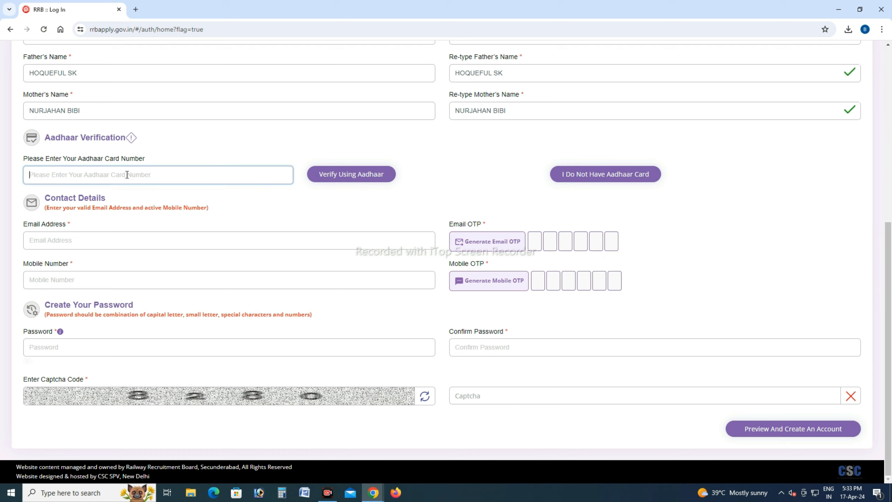
type("9")
left_click(710, 474)
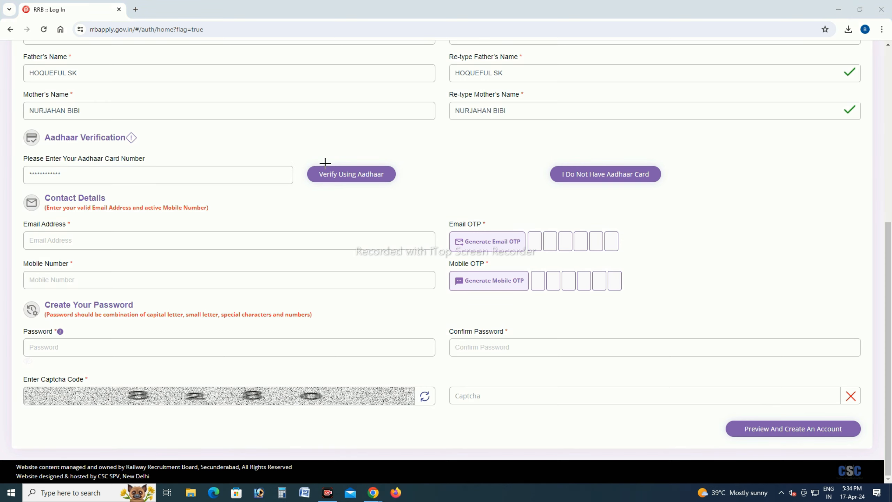
left_click(368, 180)
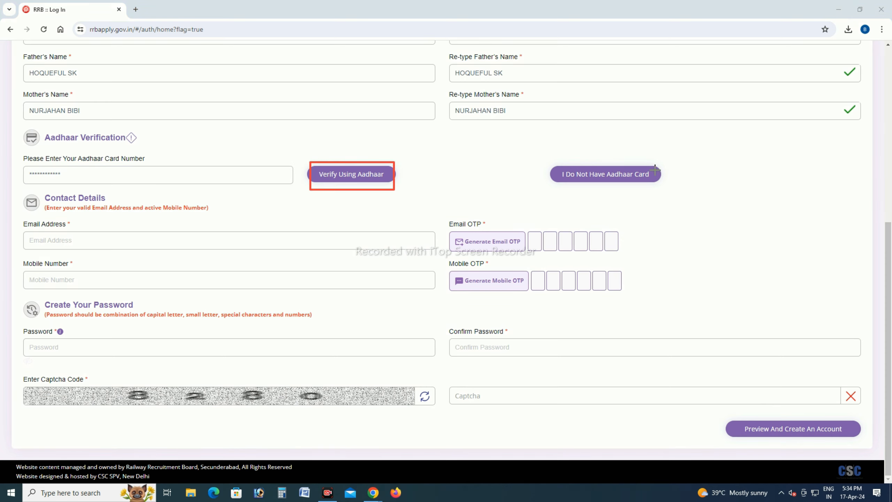
left_click_drag(518, 143, 727, 198)
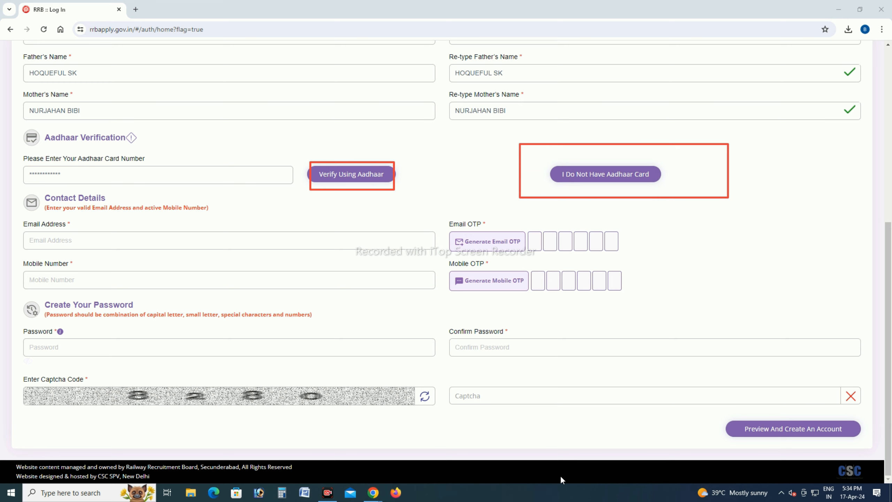
key("Escape")
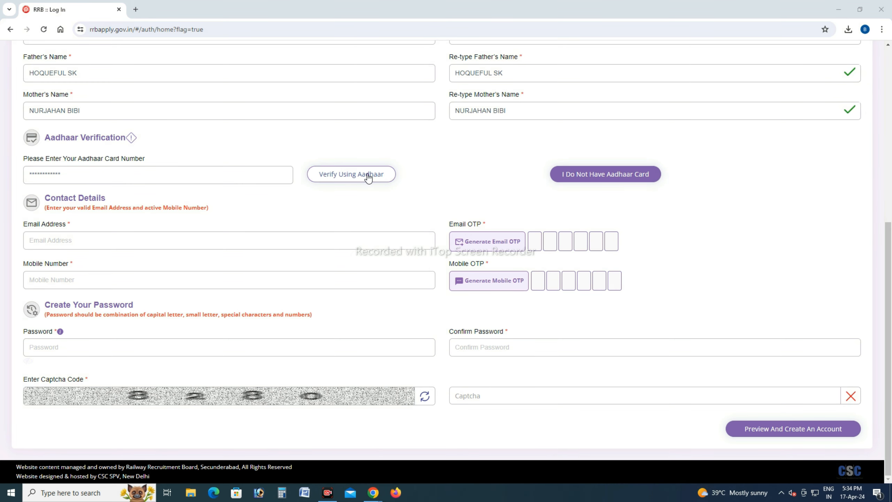
left_click(368, 178)
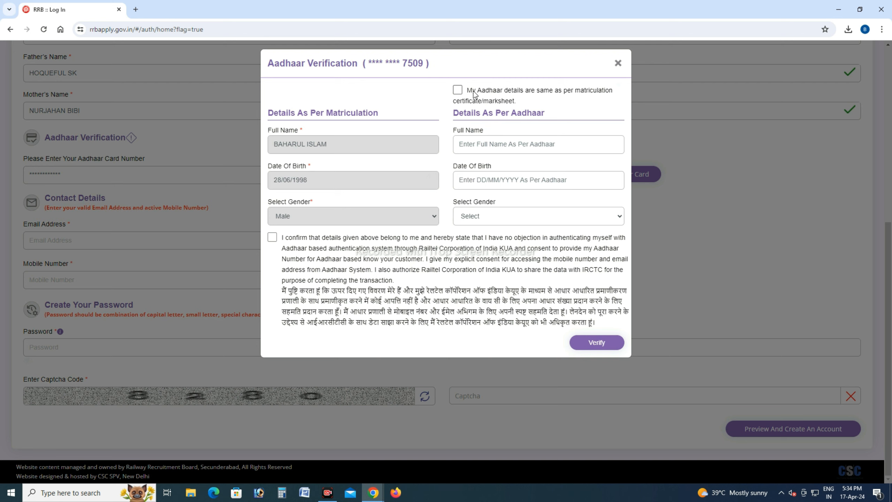
- Tick the same-as-matriculation and consent boxes, then verify the Aadhaar number
left_click_drag(472, 92, 525, 103)
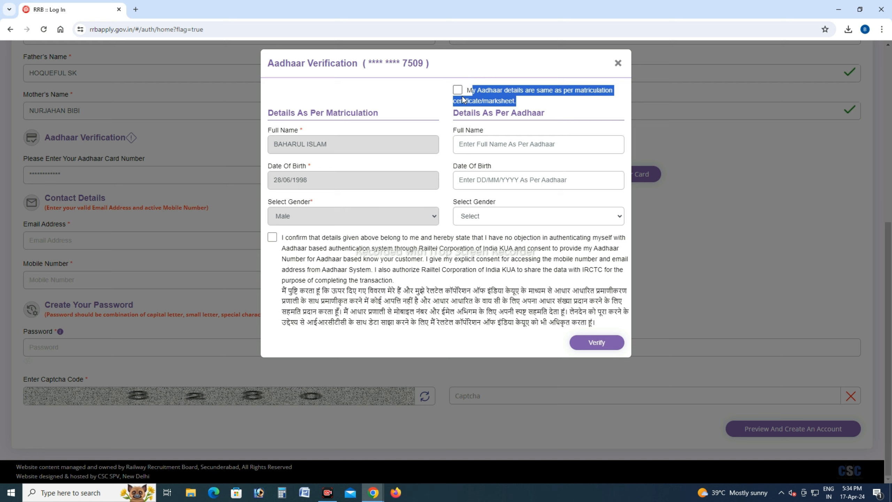
left_click(407, 97)
left_click(457, 90)
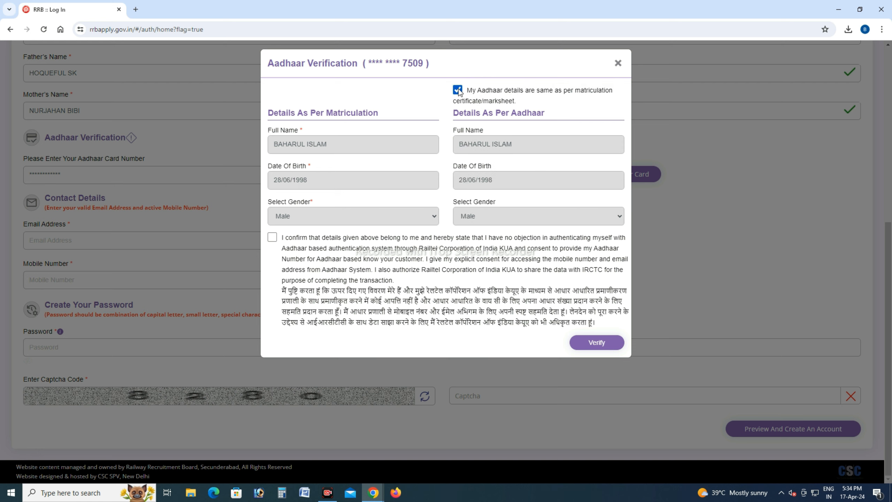
left_click(272, 238)
left_click(593, 343)
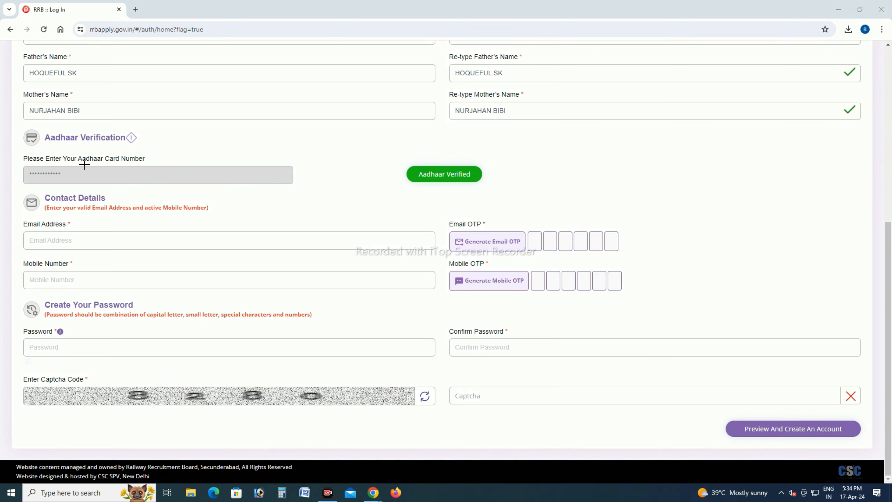
left_click_drag(16, 148, 313, 185)
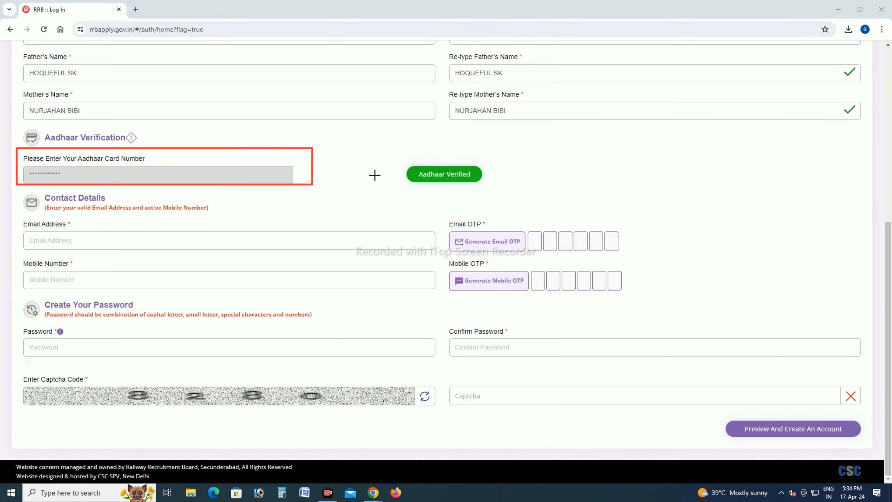
left_click_drag(392, 152, 418, 163)
left_click_drag(501, 180, 502, 181)
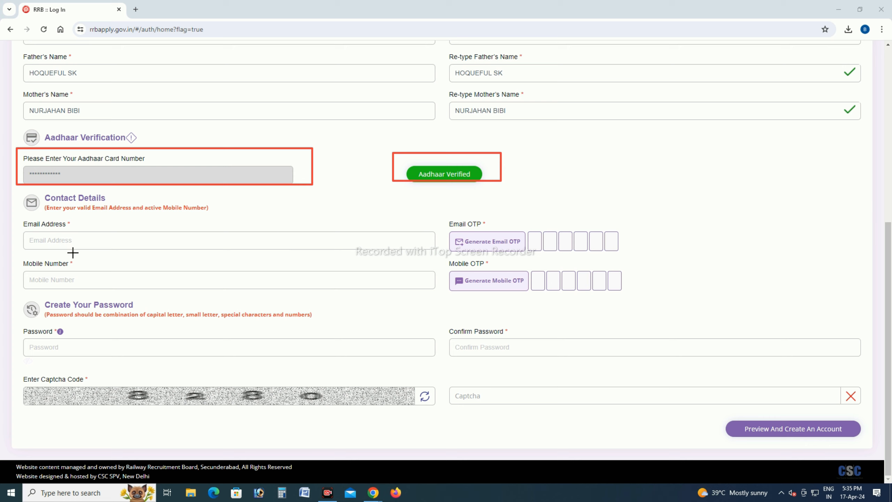
mouse_move(12, 217)
left_mouse_down()
mouse_move(113, 247)
mouse_move(223, 255)
left_mouse_up()
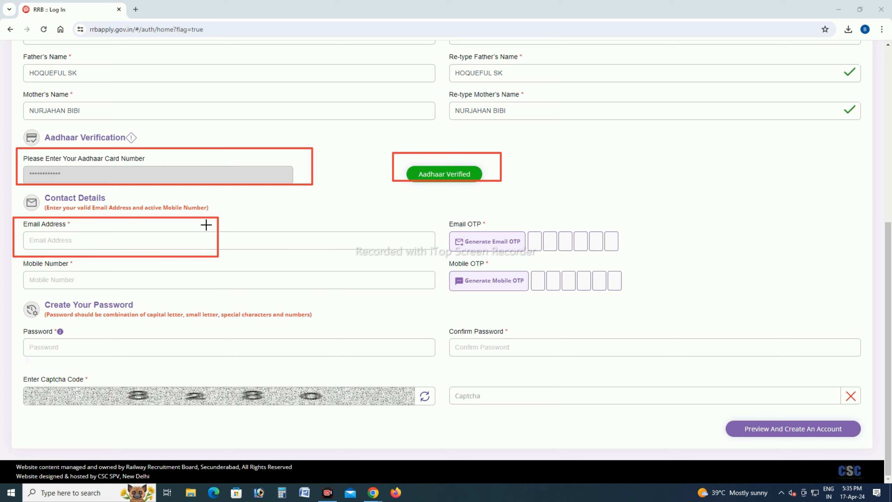
left_click_drag(16, 258, 175, 290)
mouse_move(442, 226)
left_mouse_down()
mouse_move(531, 255)
mouse_move(632, 257)
left_mouse_up()
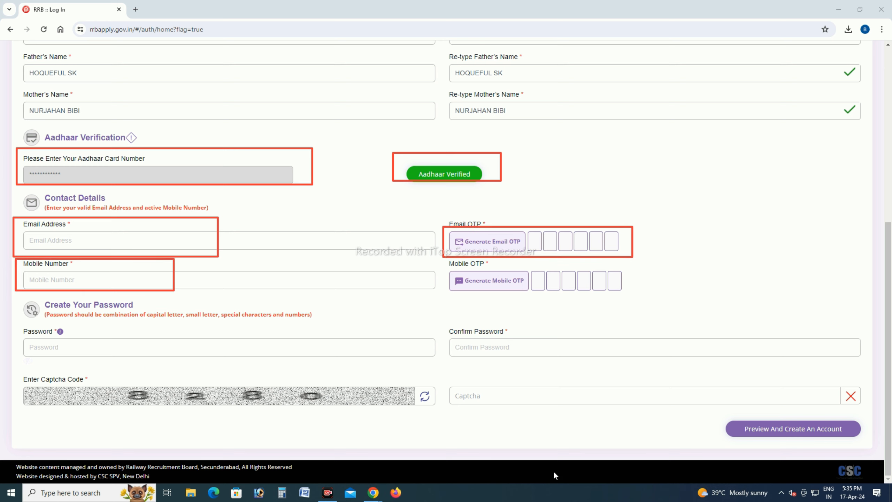
key("Escape")
left_click(97, 239)
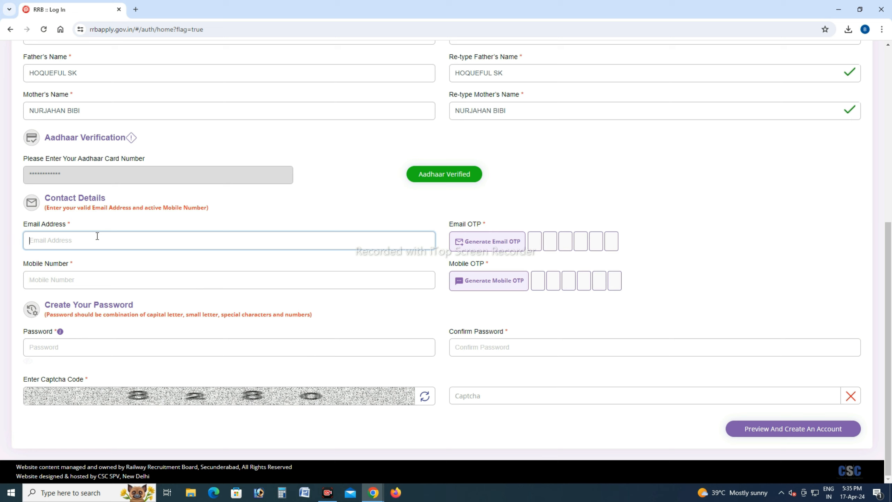
- Enter the email address and request an email OTP
left_click(478, 241)
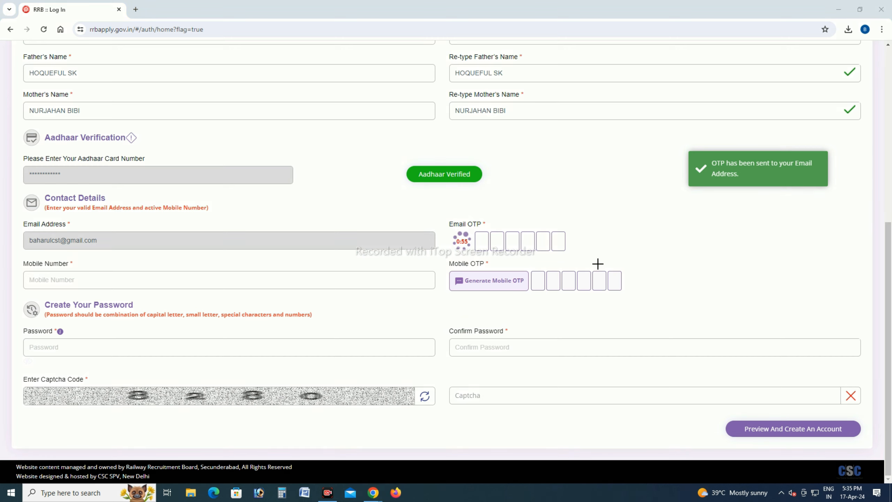
left_click(474, 229)
mouse_move(439, 217)
left_mouse_down()
mouse_move(478, 258)
mouse_move(615, 268)
mouse_move(611, 255)
left_mouse_up()
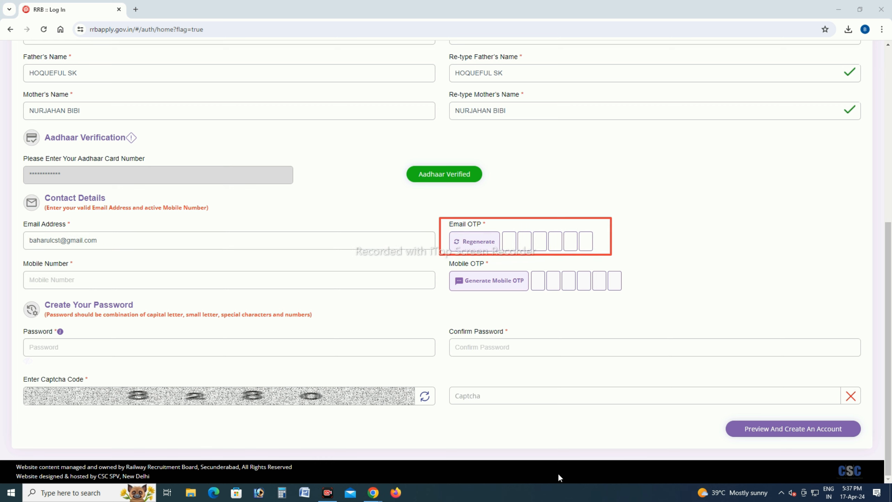
key("Escape")
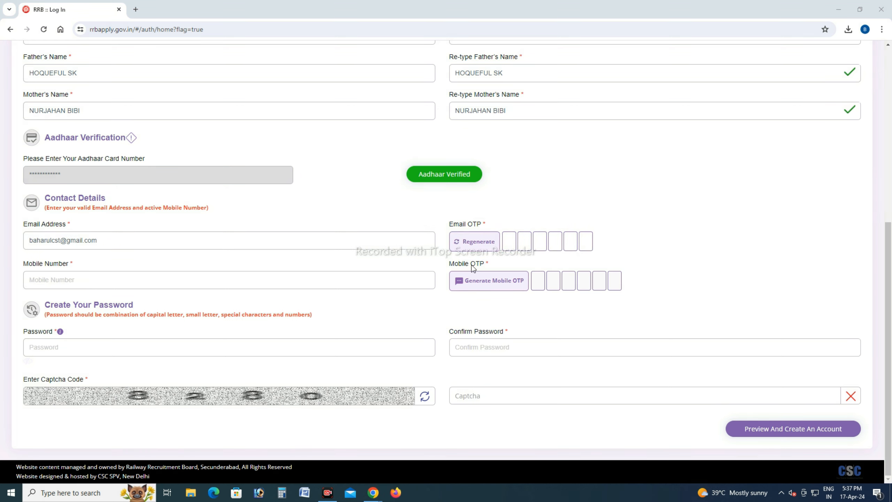
- Regenerate the email OTP and fill in the received six-digit code
left_click(477, 243)
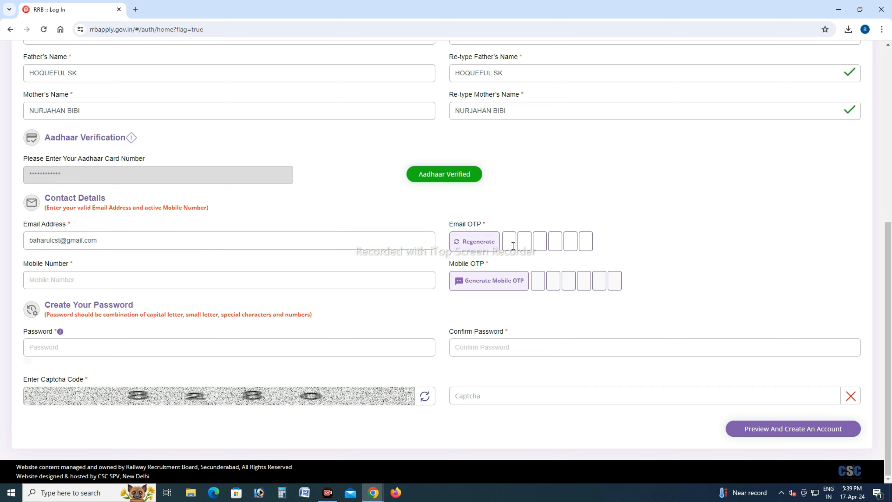
left_click(508, 245)
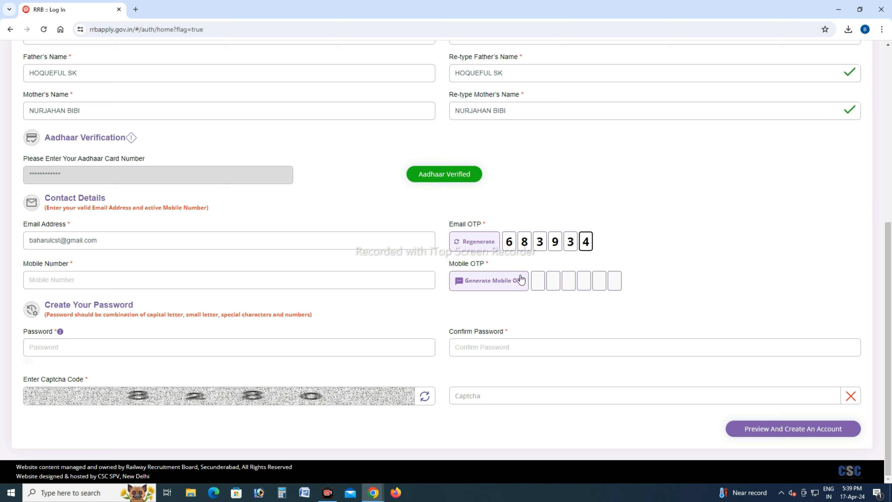
left_click(655, 232)
left_click(368, 281)
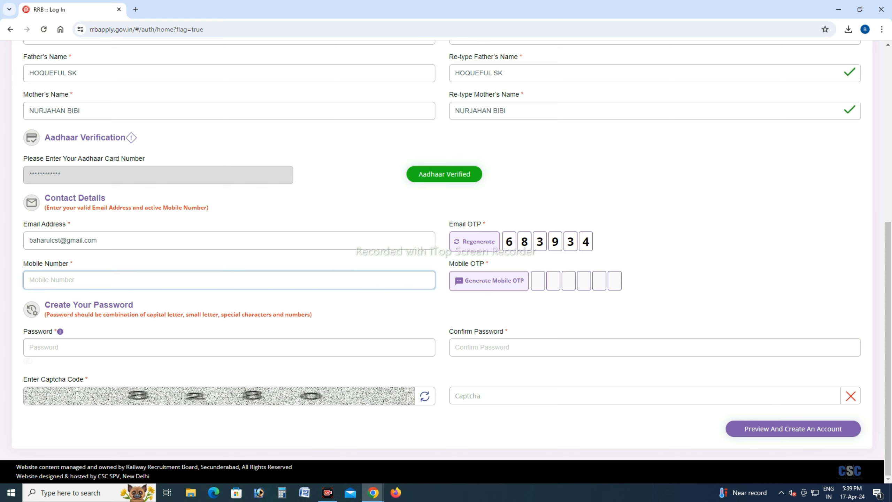
- Enter the applicant's mobile number
left_click(584, 486)
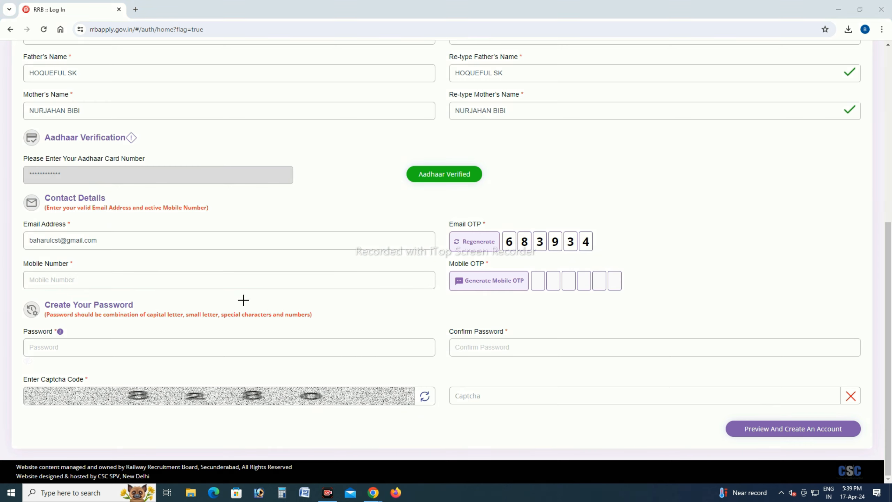
mouse_move(18, 255)
left_mouse_down()
mouse_move(66, 285)
mouse_move(154, 290)
left_mouse_up()
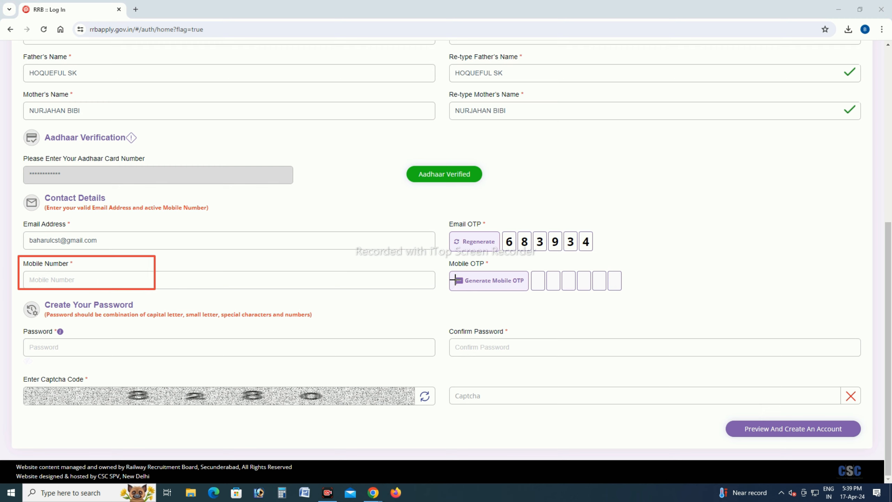
mouse_move(448, 269)
left_mouse_down()
mouse_move(467, 285)
mouse_move(521, 292)
left_mouse_up()
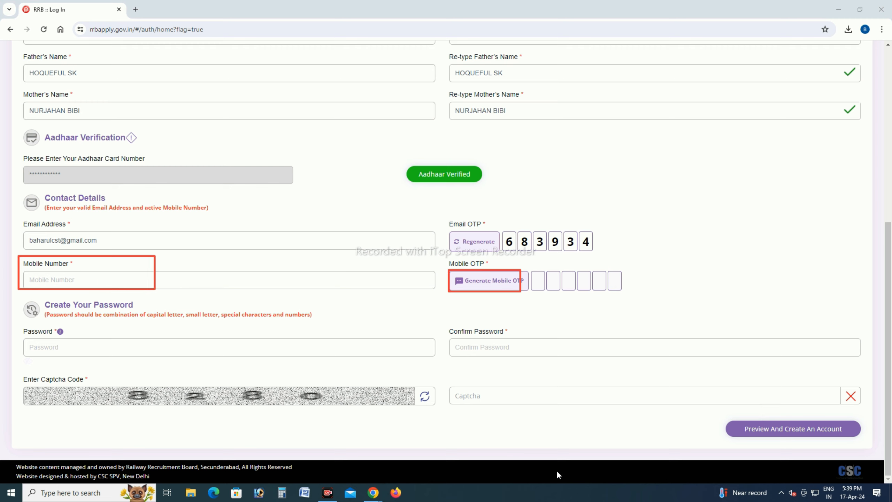
left_click(221, 278)
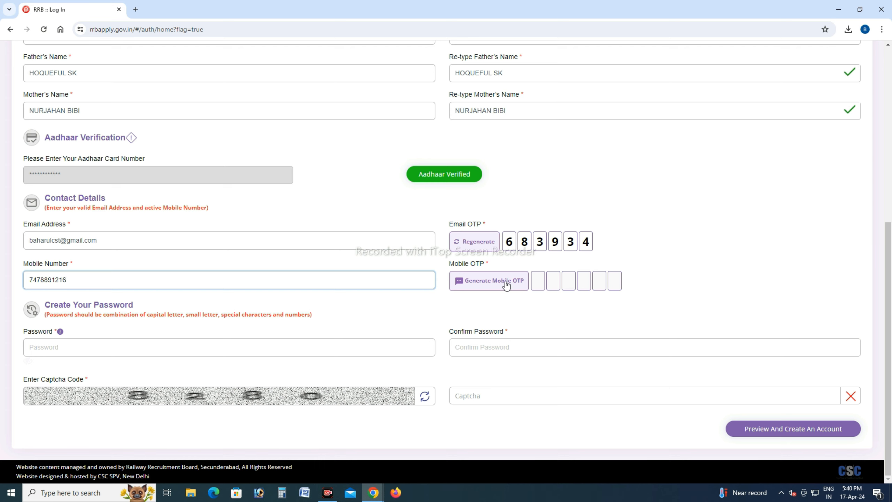
- Generate a mobile OTP and fill in the received six-digit code
left_click(505, 283)
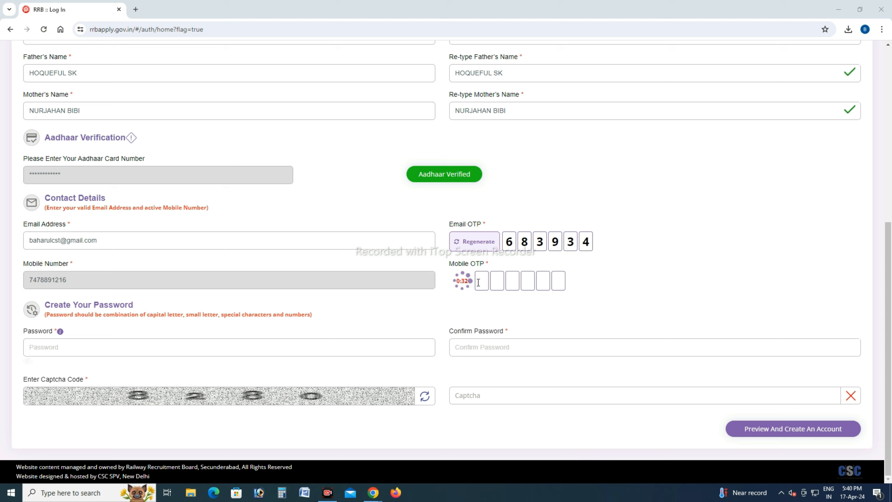
left_click(478, 283)
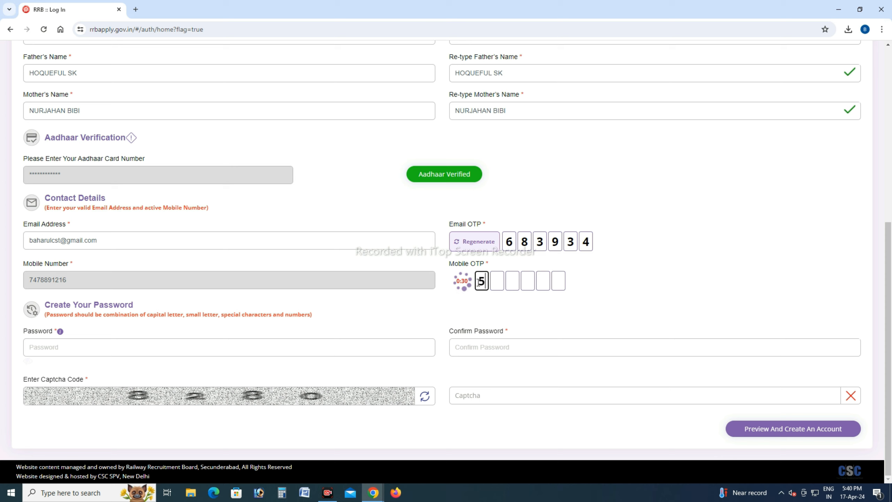
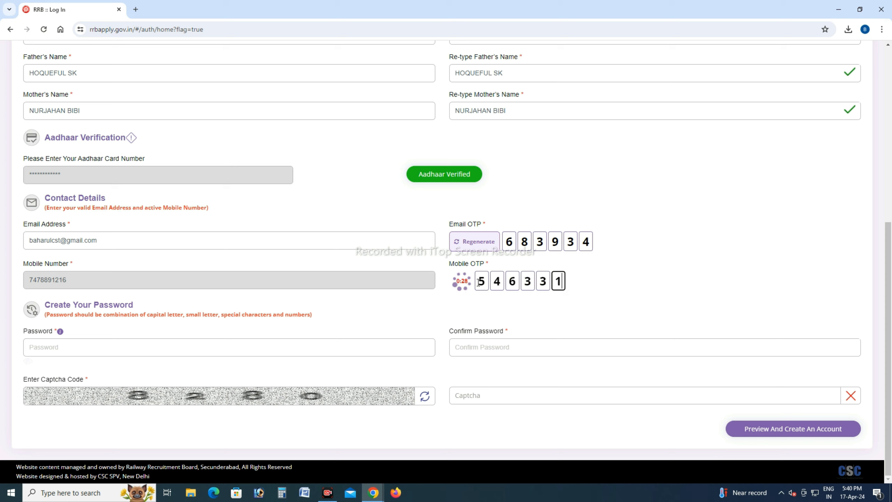
left_click(656, 287)
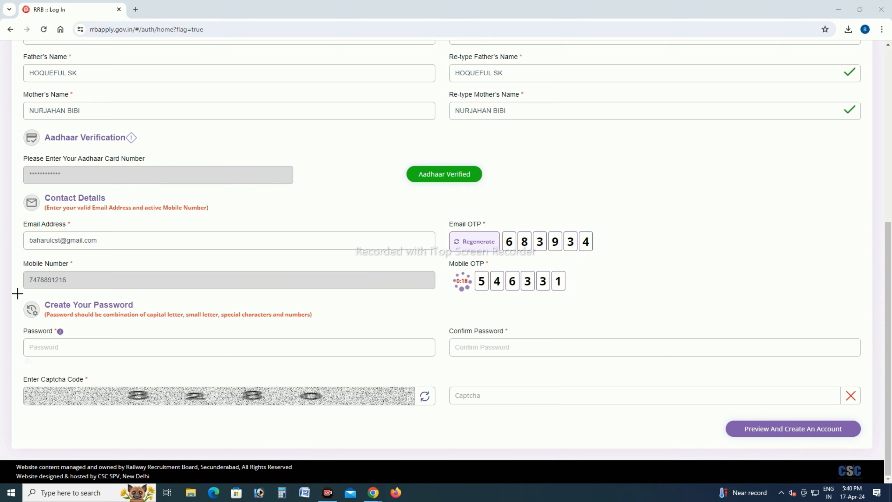
left_click_drag(17, 293, 342, 320)
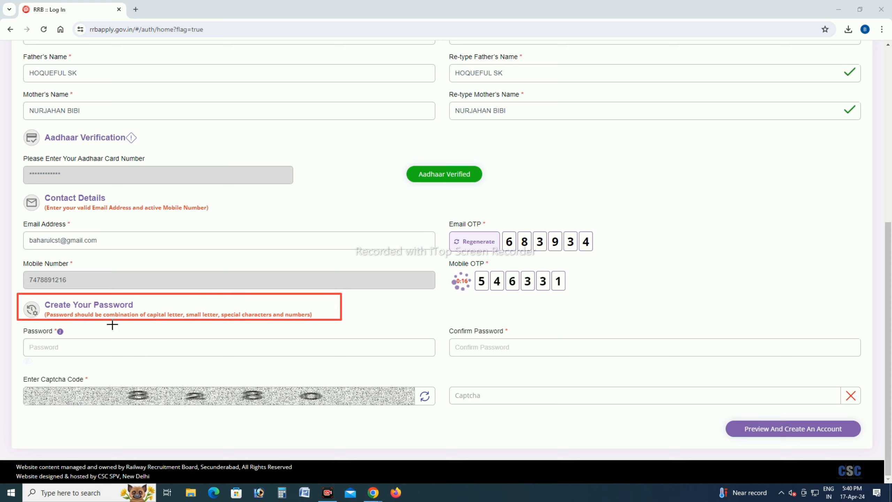
left_click_drag(20, 328, 123, 356)
left_click_drag(449, 322, 525, 355)
left_click_drag(87, 379, 352, 408)
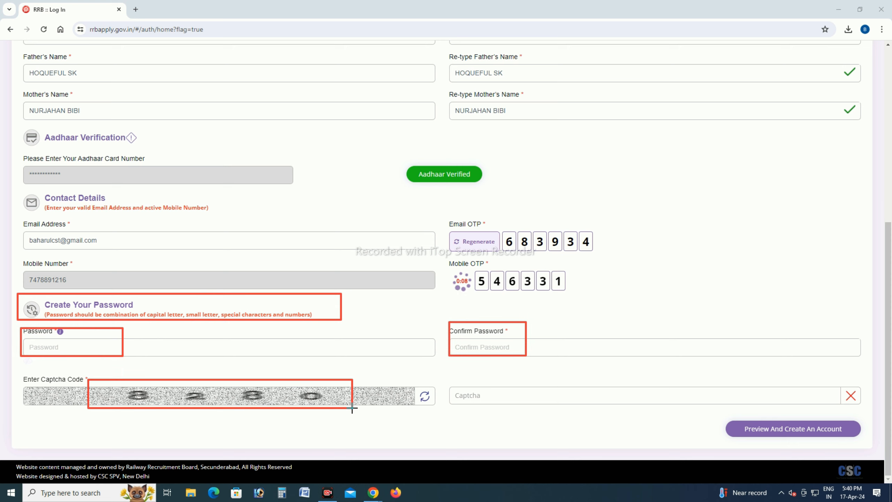
left_click_drag(446, 382, 558, 406)
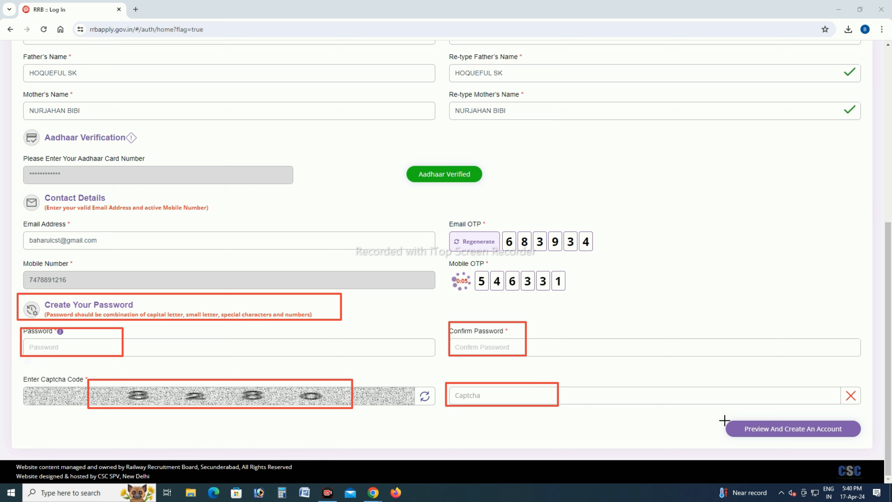
left_click_drag(723, 418, 862, 437)
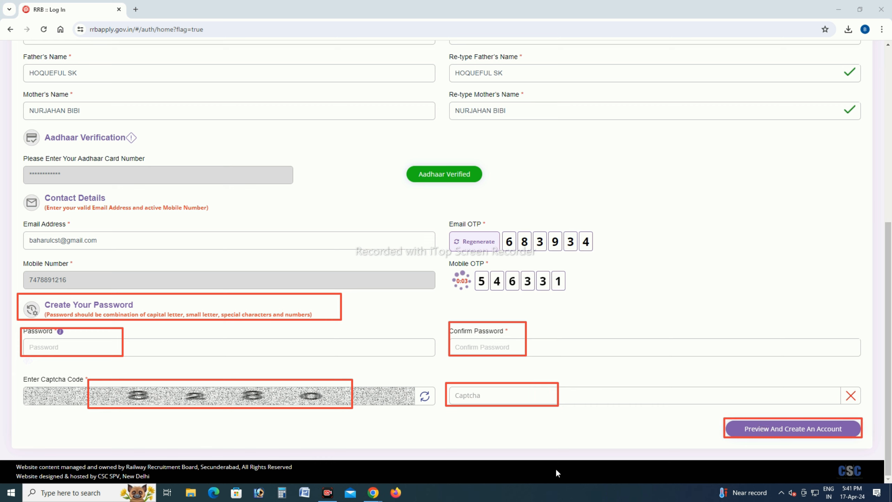
key("Escape")
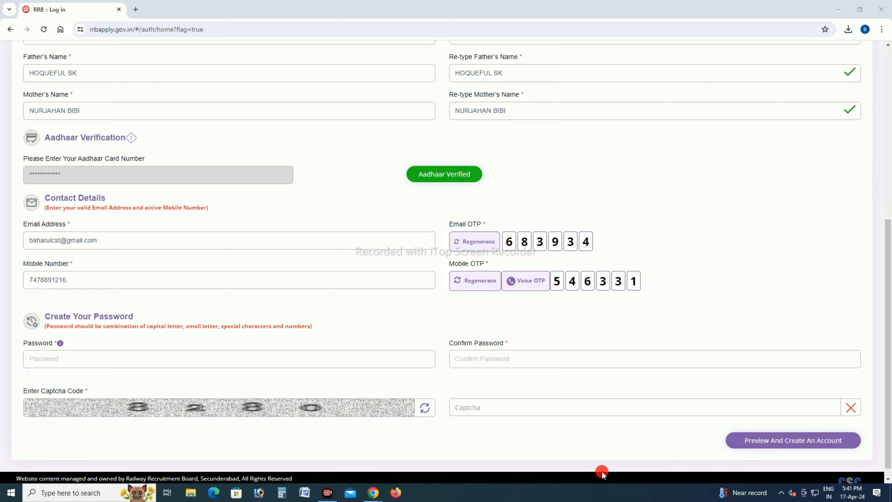
left_click_drag(501, 268, 550, 298)
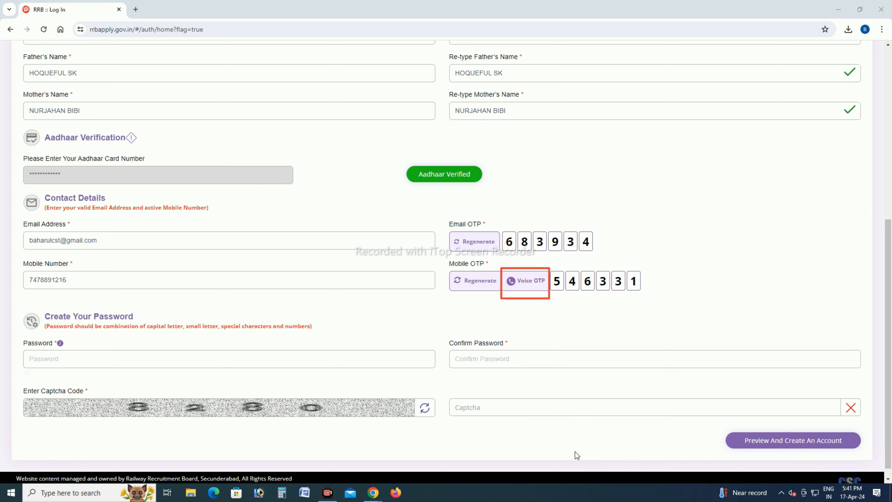
- Set the account password and confirm it
left_click(391, 362)
type("••")
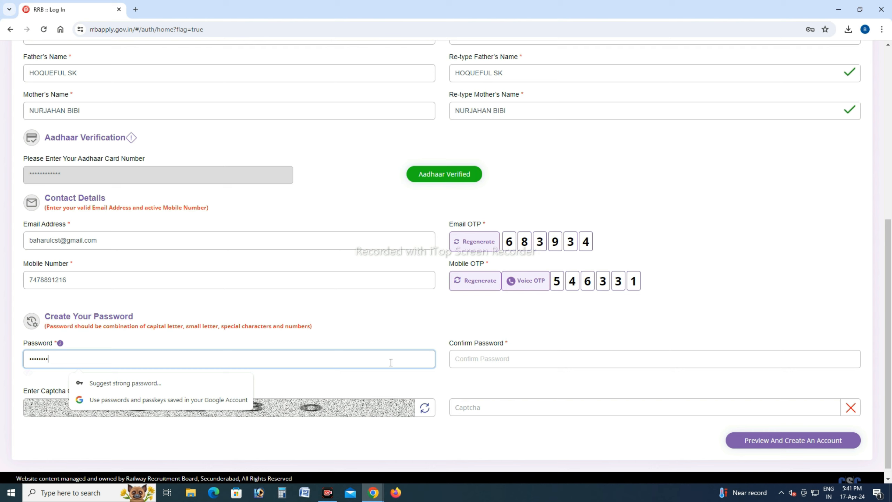
key("Tab")
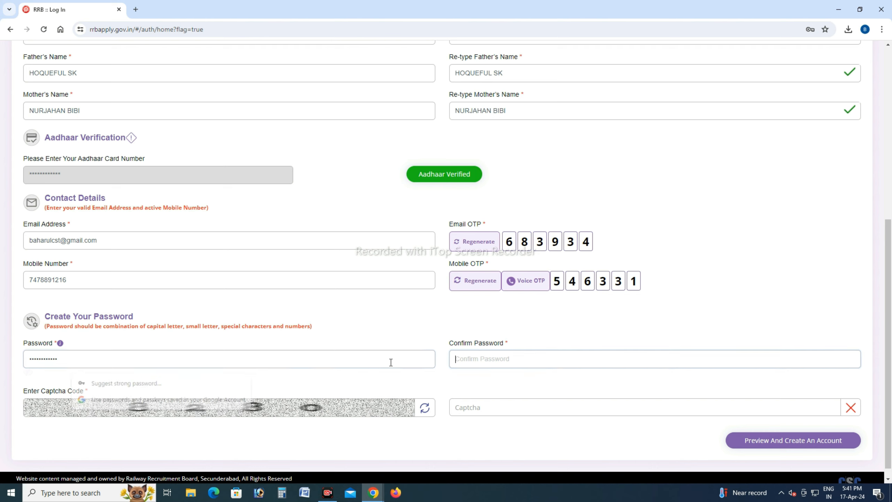
type("••")
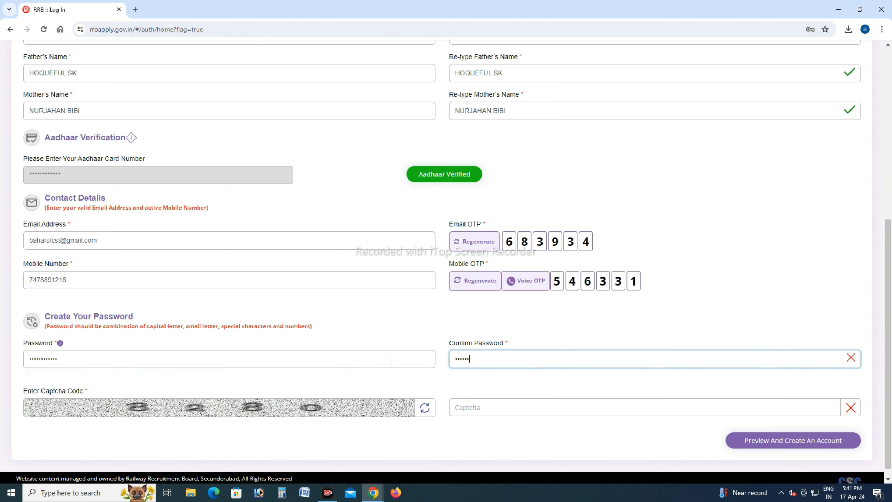
type("••")
- Enter the displayed captcha and open the Account Details preview
left_click(486, 411)
type("8280")
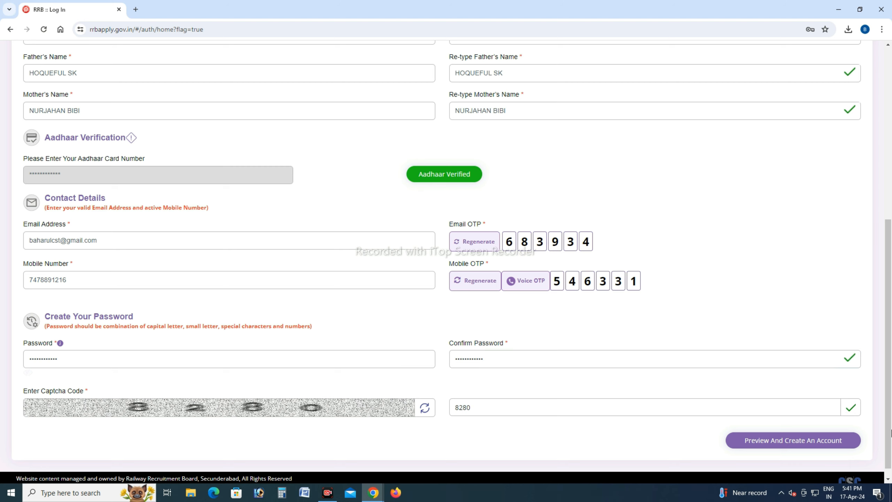
left_click(790, 442)
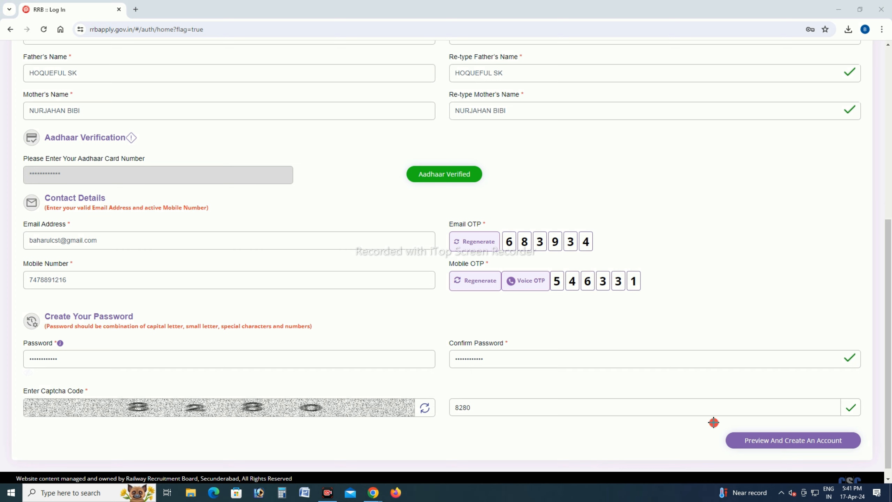
mouse_move(713, 421)
left_mouse_down()
mouse_move(859, 445)
mouse_move(868, 457)
left_mouse_up()
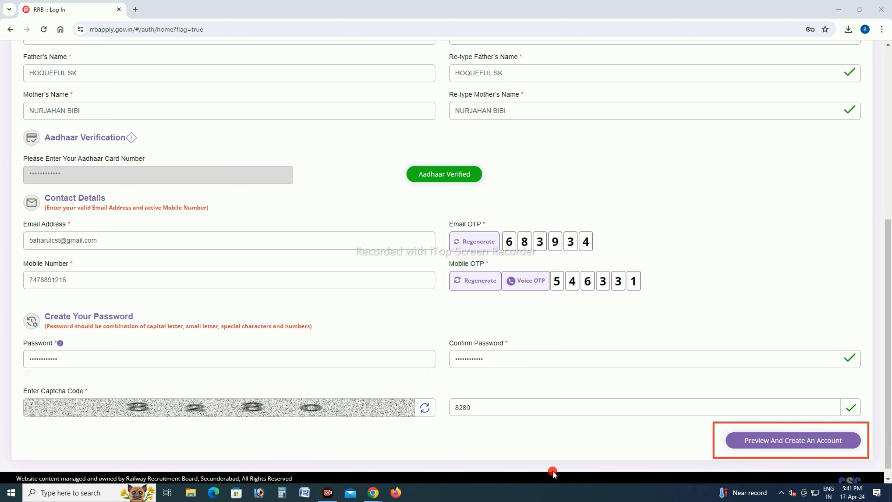
left_click(756, 441)
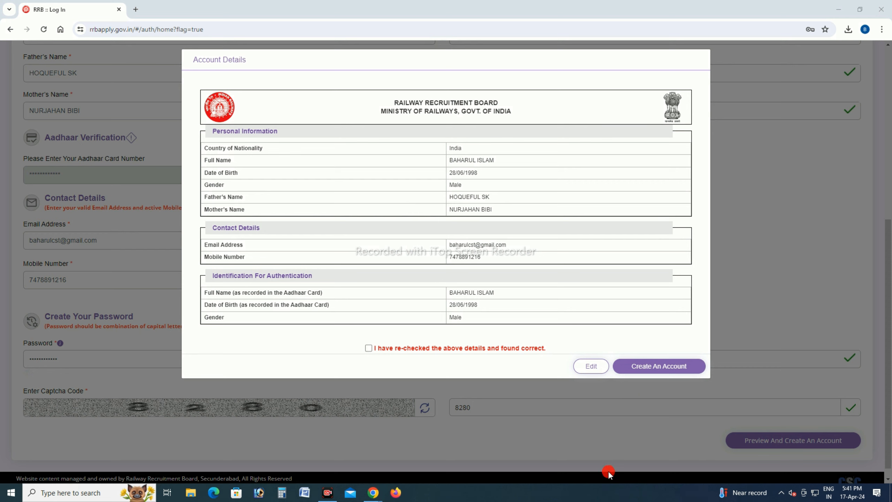
- Confirm the previewed registration details have been re-checked and request account creation
mouse_move(206, 121)
left_mouse_down()
mouse_move(278, 169)
mouse_move(484, 221)
mouse_move(645, 288)
mouse_move(655, 330)
mouse_move(674, 340)
mouse_move(698, 333)
left_mouse_up()
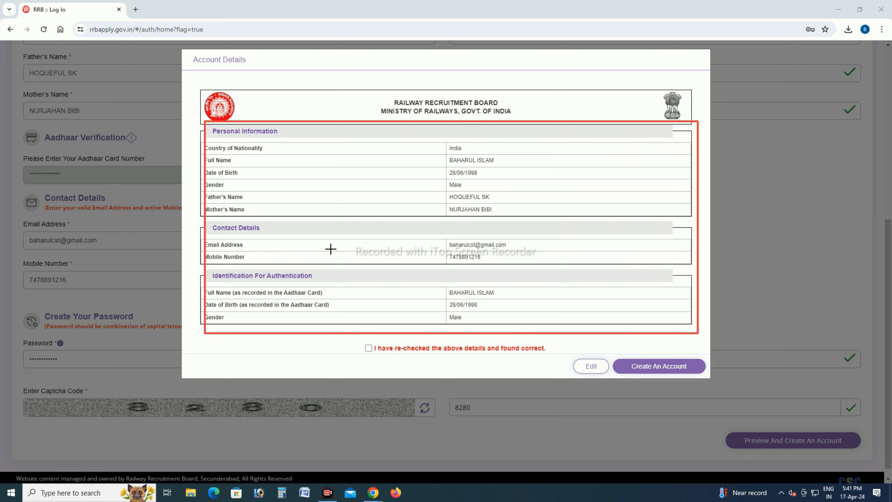
mouse_move(353, 335)
left_mouse_down()
mouse_move(530, 369)
mouse_move(551, 364)
left_mouse_up()
left_click_drag(363, 341, 377, 352)
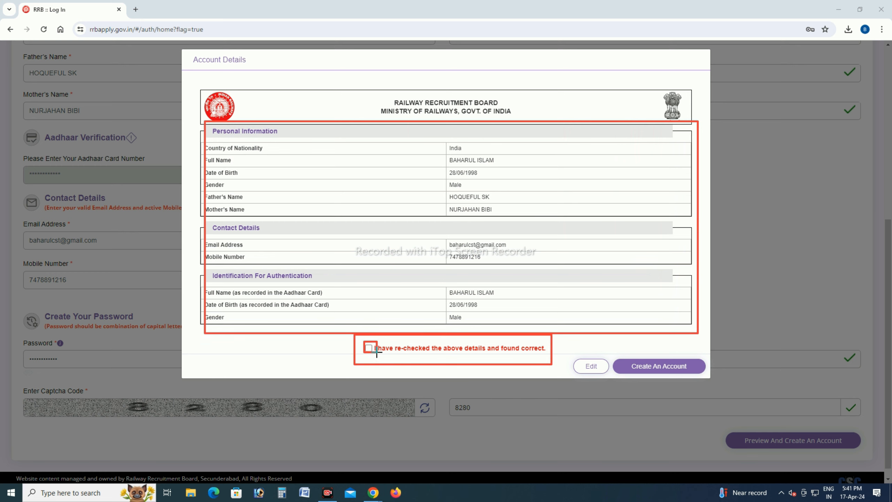
left_click_drag(614, 349, 704, 375)
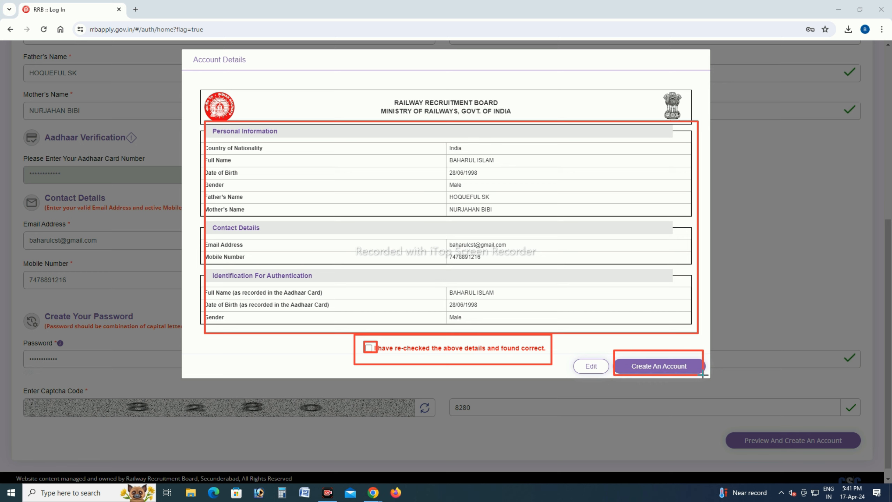
mouse_move(577, 350)
left_mouse_down()
mouse_move(598, 371)
mouse_move(681, 375)
left_mouse_up()
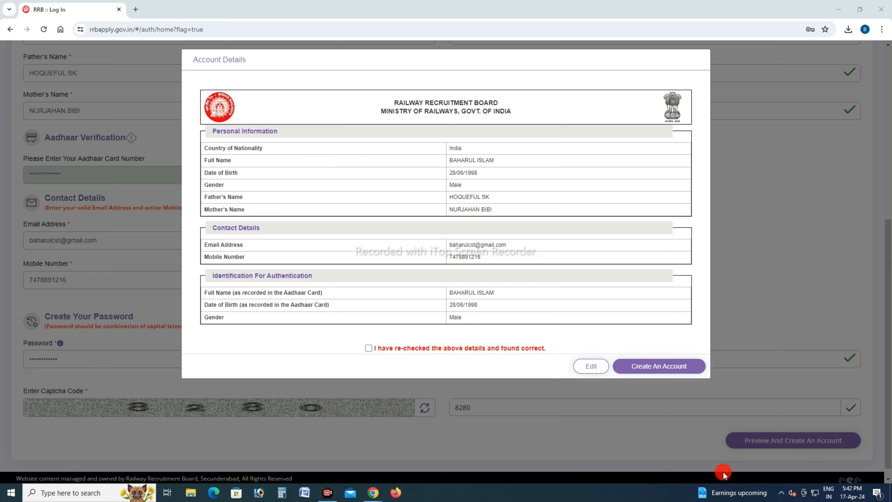
left_click(368, 348)
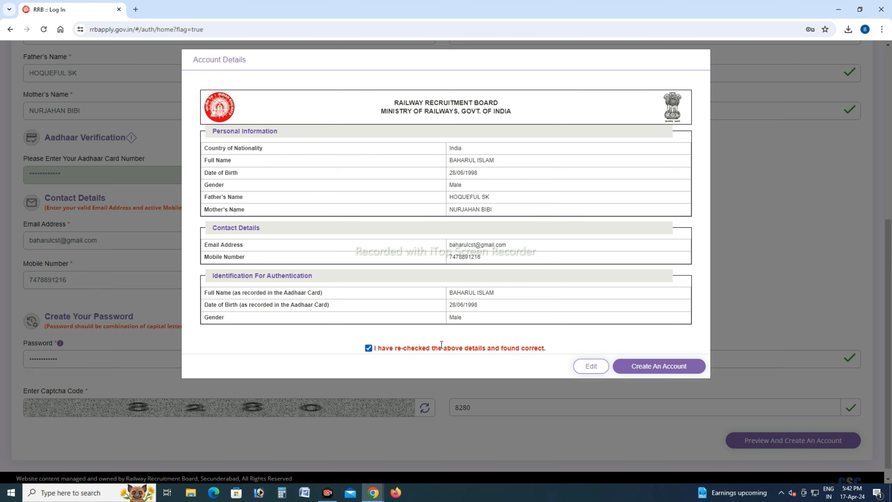
left_click(656, 367)
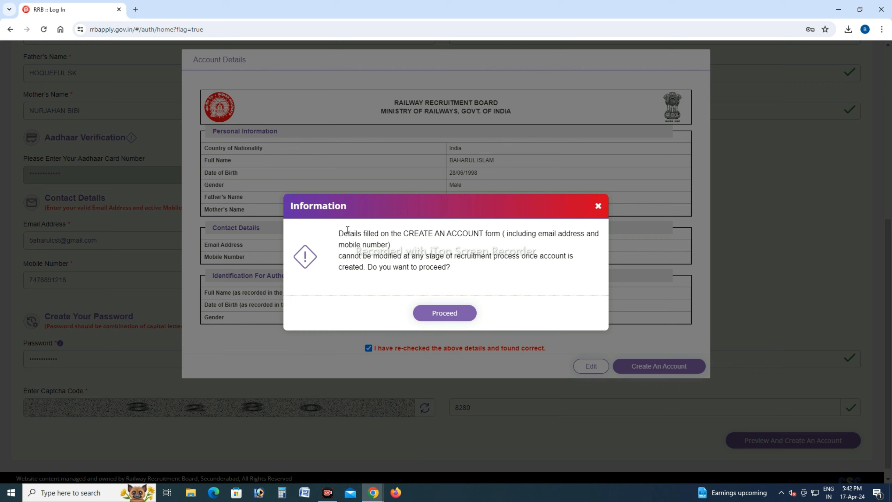
- Highlight the warning that account details cannot be modified, then proceed
left_click_drag(342, 232, 503, 245)
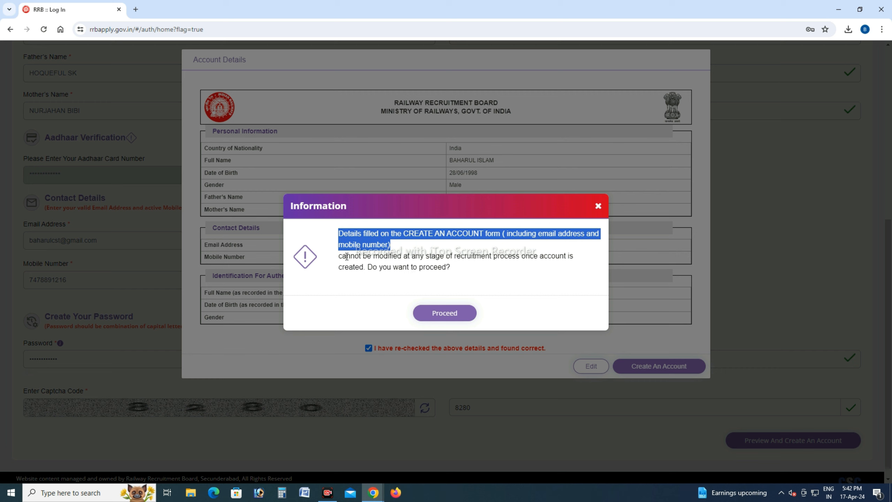
left_click_drag(336, 254, 454, 267)
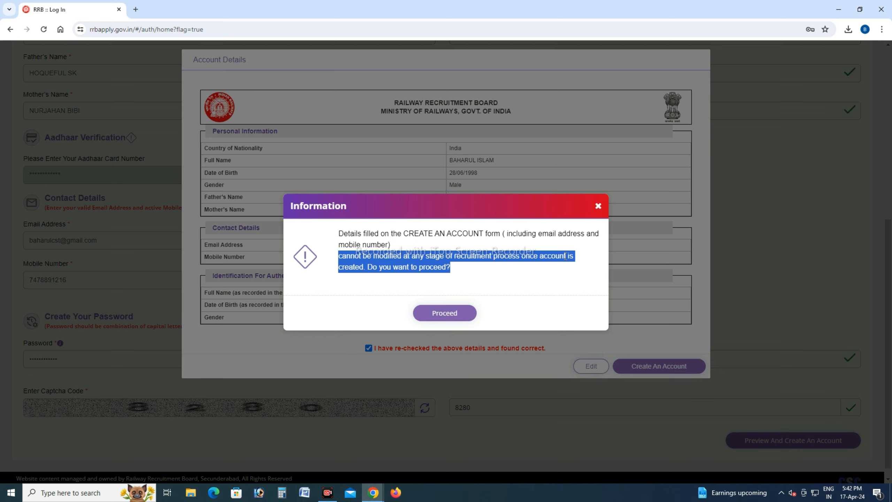
left_click(450, 314)
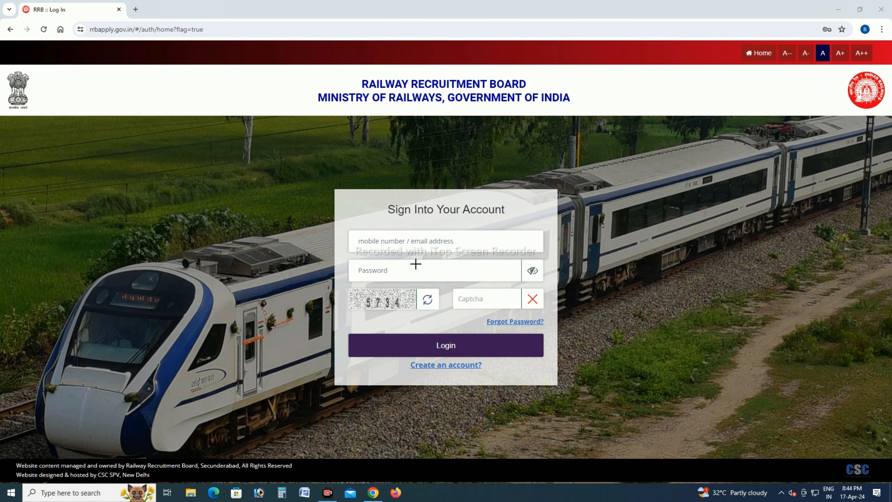
- Mark the mobile number, password and captcha fields on the login page for viewers
mouse_move(338, 217)
left_mouse_down()
mouse_move(434, 244)
mouse_move(542, 255)
left_mouse_up()
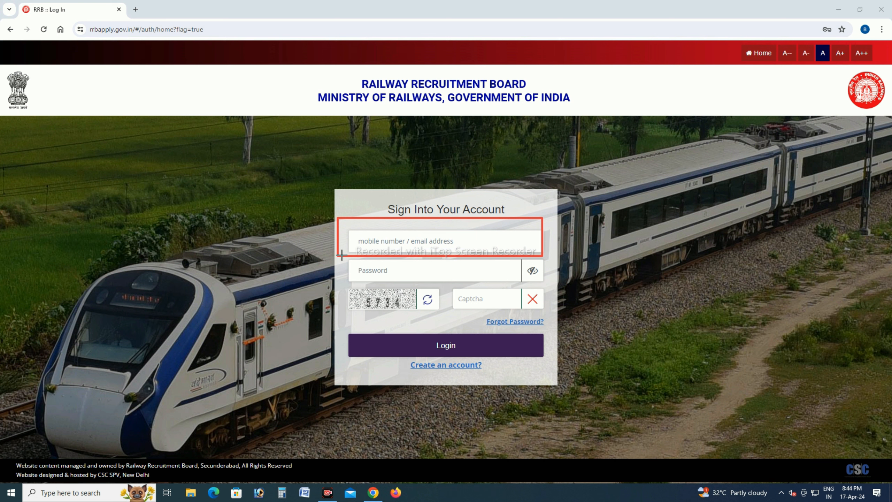
mouse_move(342, 256)
left_mouse_down()
mouse_move(455, 278)
mouse_move(507, 307)
left_mouse_up()
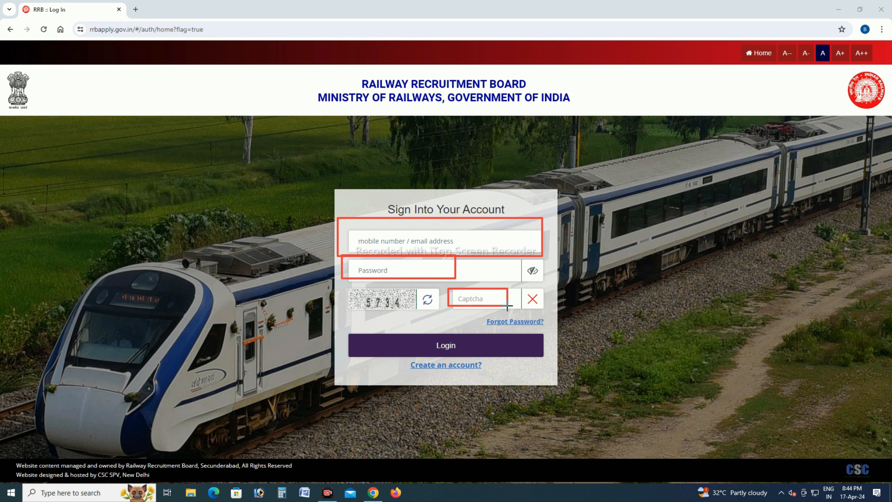
left_click_drag(408, 330, 487, 357)
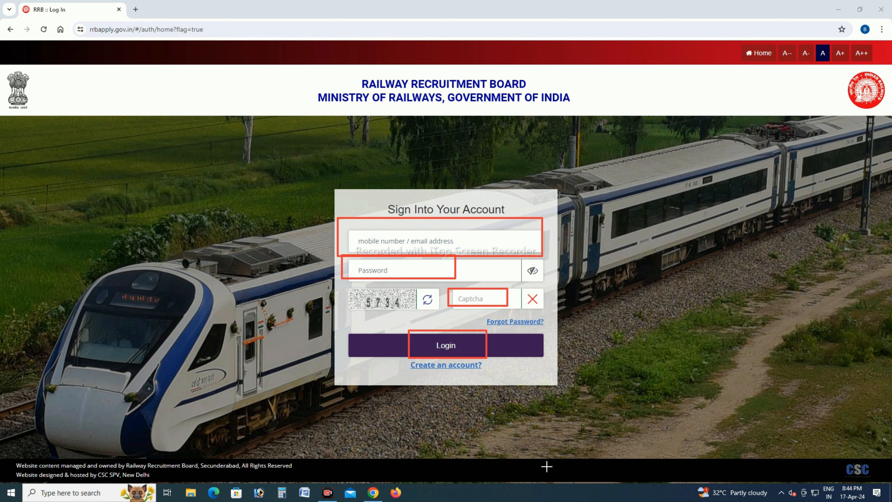
key("Escape")
- Log in with the mobile number, password and captcha 5734, declining Chrome's save-password offer
left_click(387, 246)
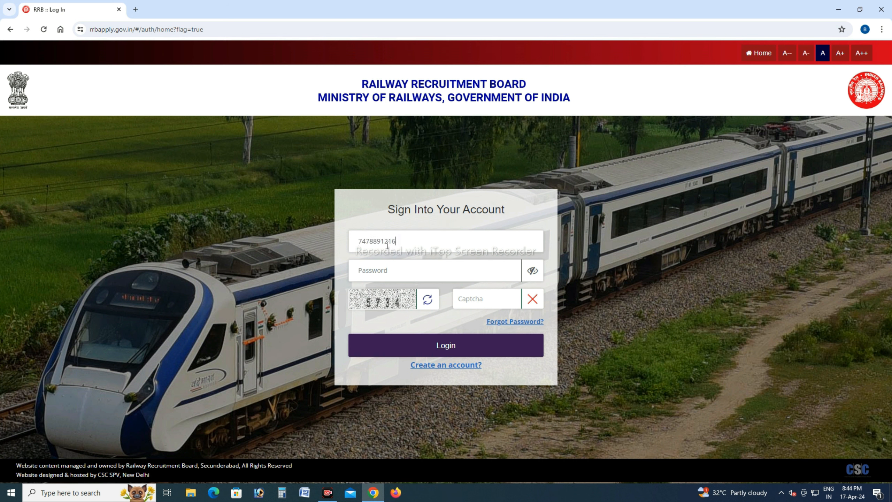
key("Tab")
type("••")
type("5734")
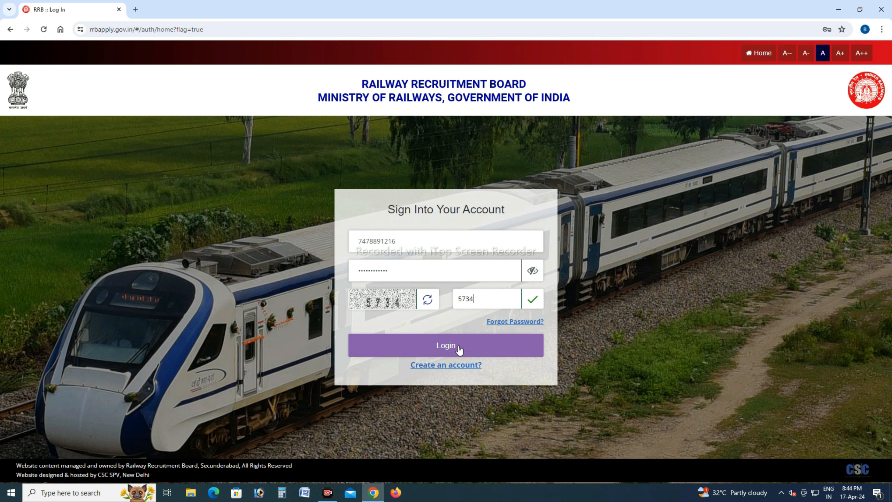
left_click(458, 347)
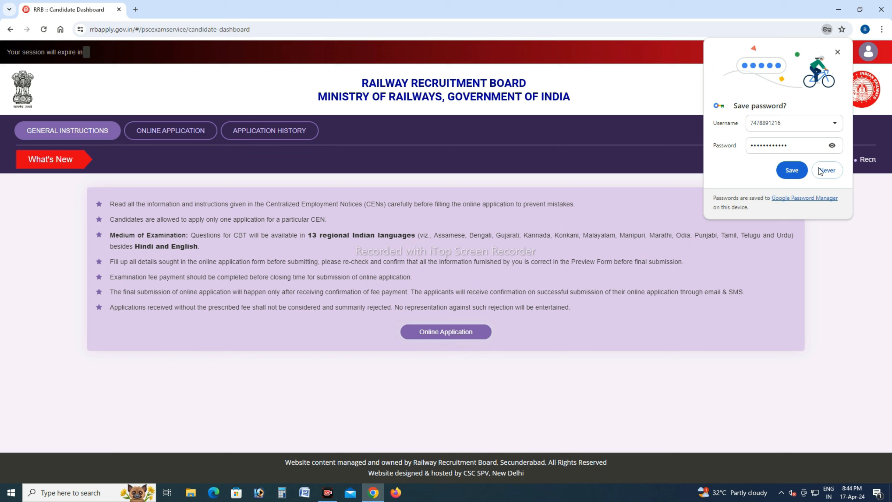
left_click(775, 202)
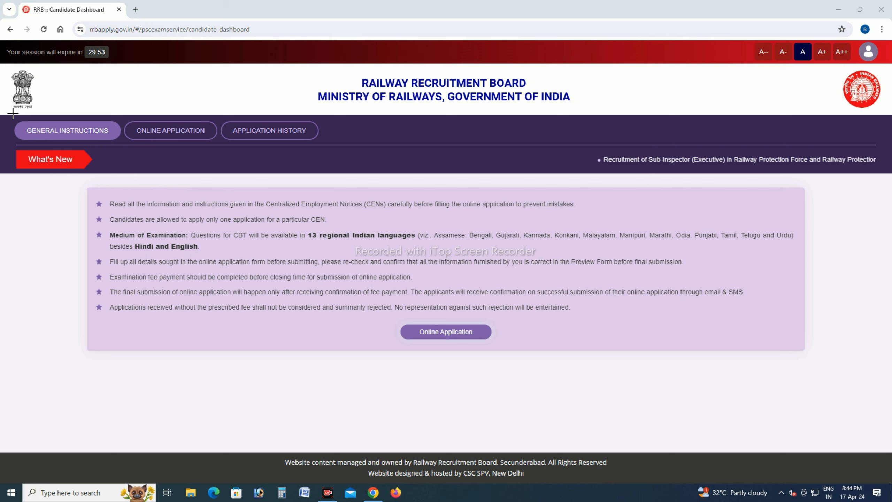
- Review the General Instructions, Online Application and Application History tabs, then open the Online Application notices
left_click_drag(12, 113, 101, 142)
left_click_drag(120, 110, 199, 144)
left_click_drag(220, 114, 329, 150)
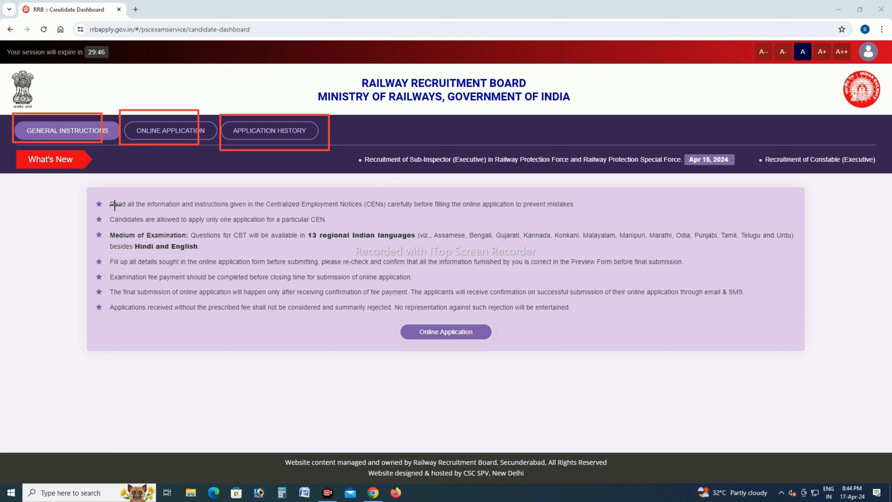
mouse_move(91, 193)
left_mouse_down()
mouse_move(521, 301)
mouse_move(800, 314)
left_mouse_up()
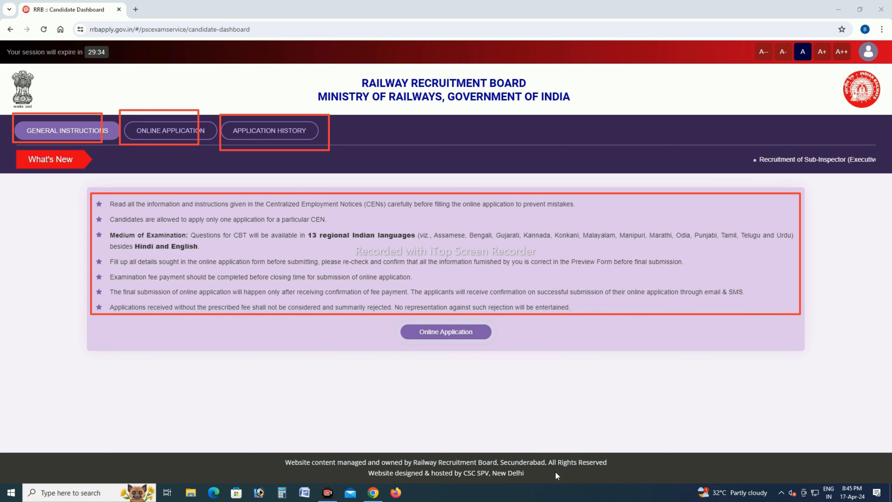
left_click(165, 135)
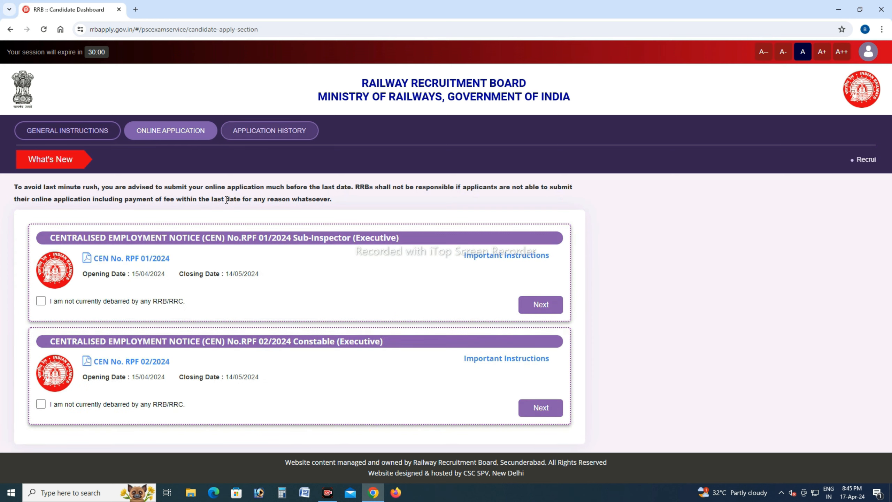
left_click(259, 131)
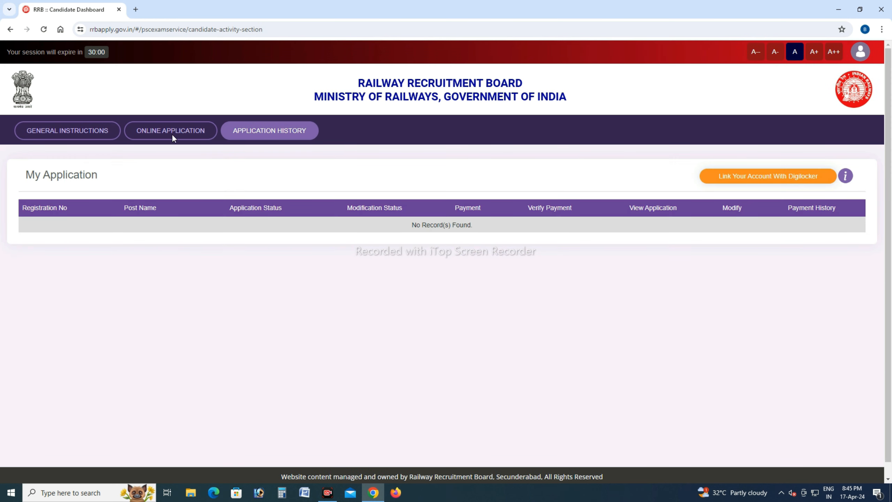
left_click(90, 130)
left_click(453, 334)
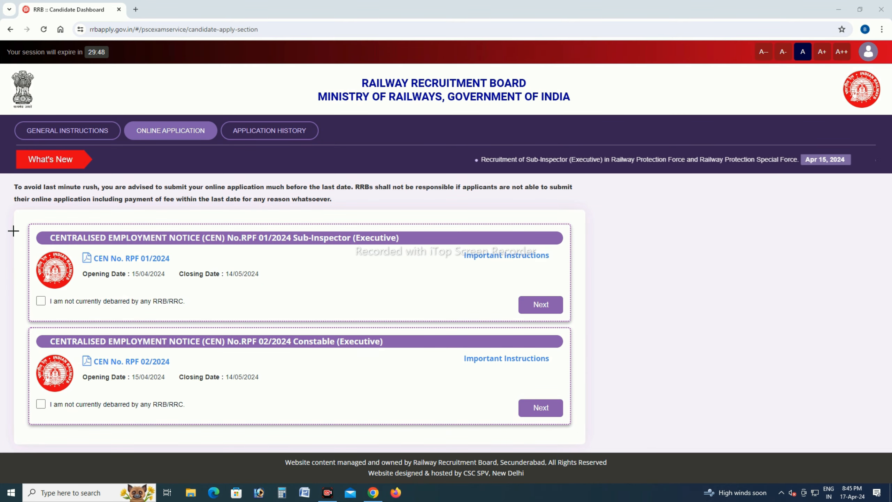
- Highlight the CEN RPF 01/2024 Sub-Inspector and RPF 02/2024 Constable notice cards and the debarment declaration
left_click(30, 227)
mouse_move(31, 228)
left_mouse_down()
mouse_move(399, 332)
mouse_move(575, 322)
mouse_move(563, 322)
left_mouse_up()
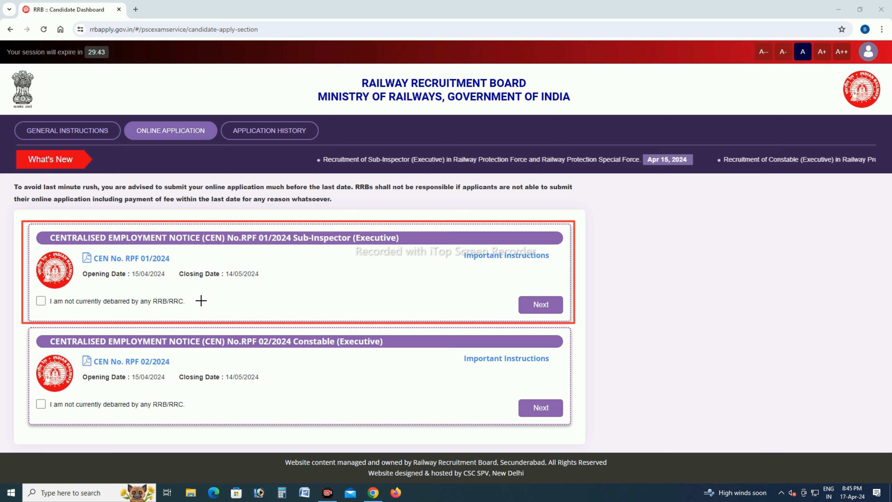
left_click_drag(75, 249, 184, 265)
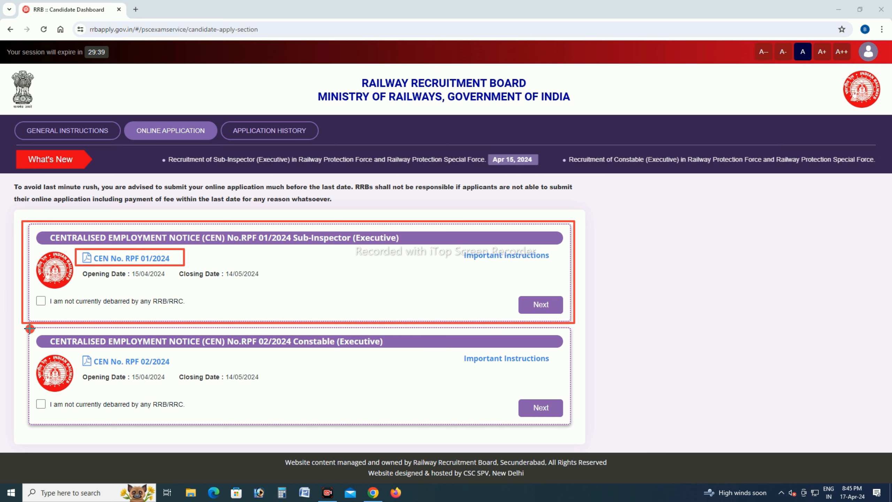
mouse_move(30, 329)
left_mouse_down()
mouse_move(475, 449)
mouse_move(578, 426)
left_mouse_up()
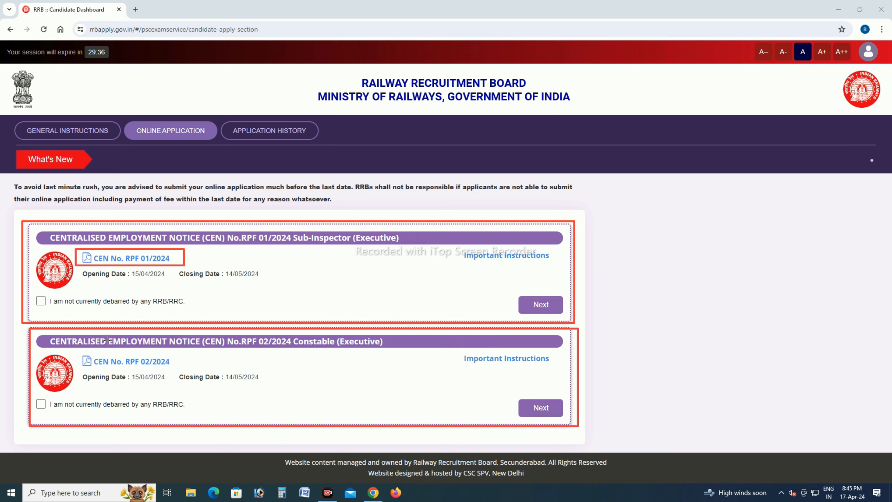
left_click_drag(75, 352, 180, 367)
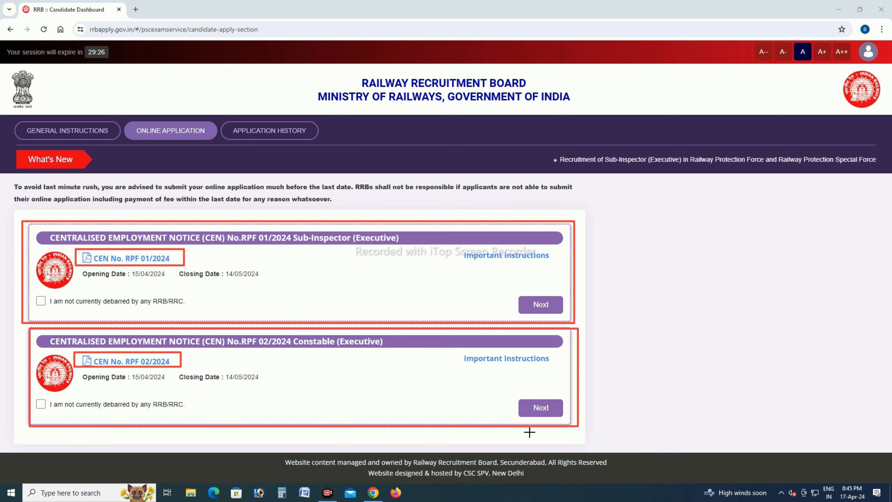
left_click_drag(39, 332, 391, 353)
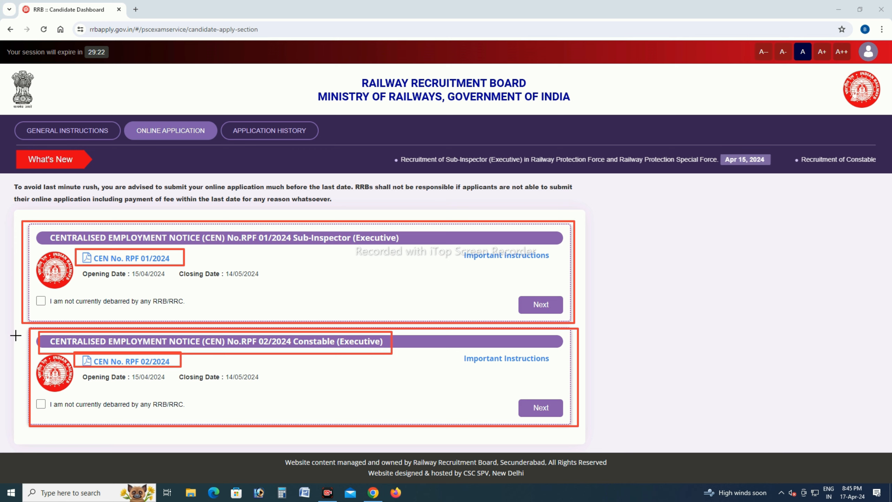
mouse_move(37, 331)
left_mouse_down()
mouse_move(348, 360)
mouse_move(395, 354)
left_mouse_up()
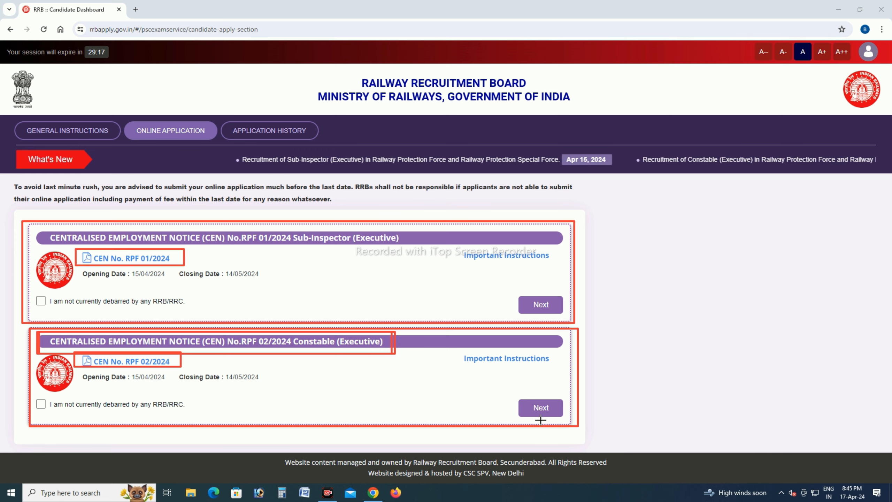
mouse_move(26, 392)
left_mouse_down()
mouse_move(106, 417)
mouse_move(199, 416)
left_mouse_up()
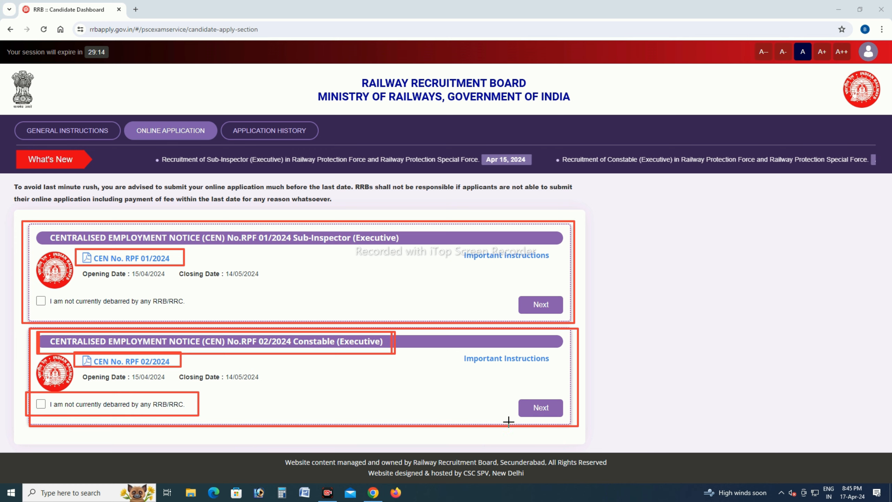
left_click_drag(512, 389, 577, 422)
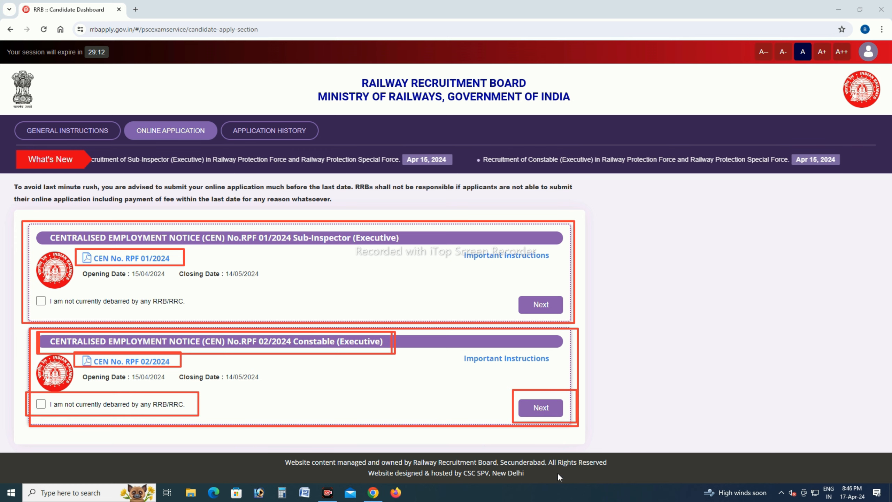
- Toggle the Constable 'not currently debarred' declaration and test continuing without it ticked
left_click(41, 404)
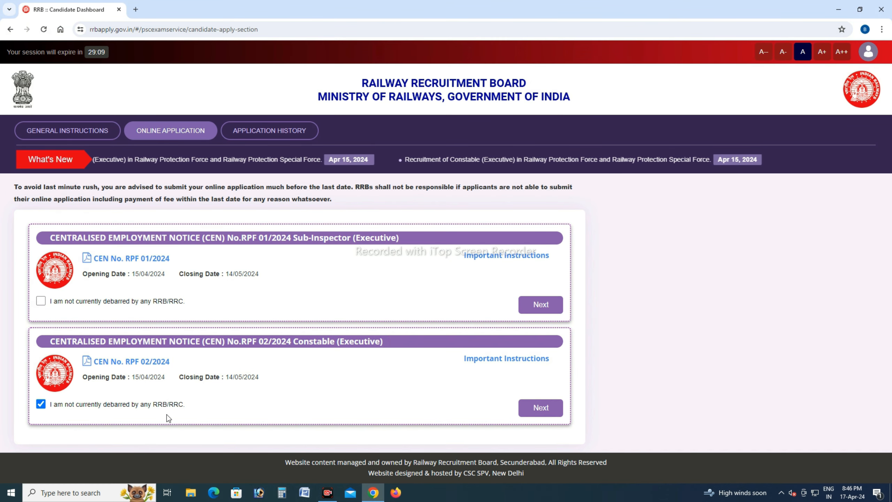
left_click(303, 411)
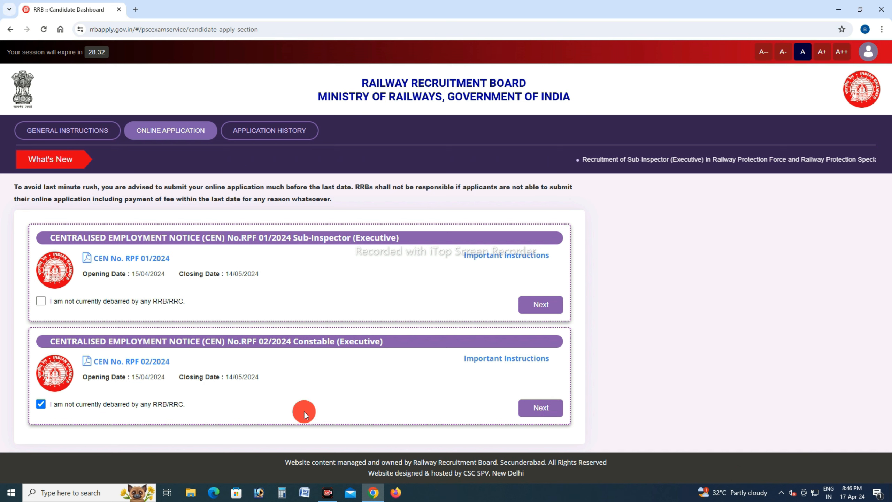
left_click(37, 404)
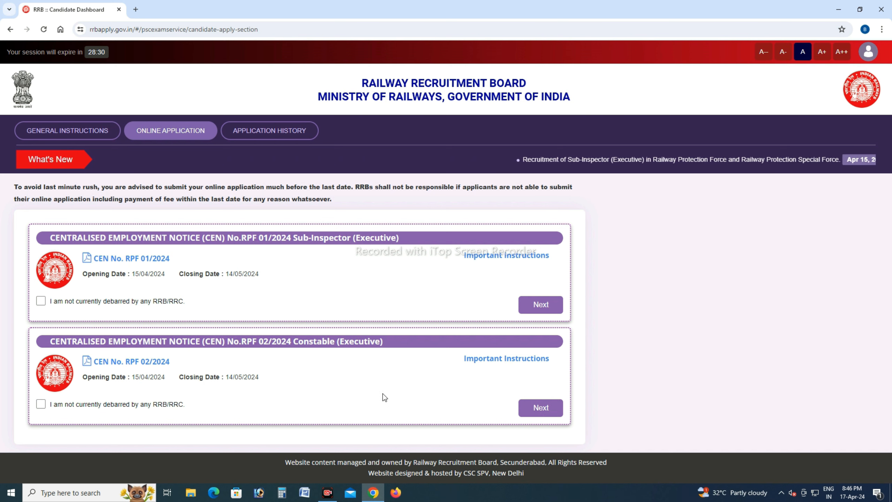
left_click(540, 410)
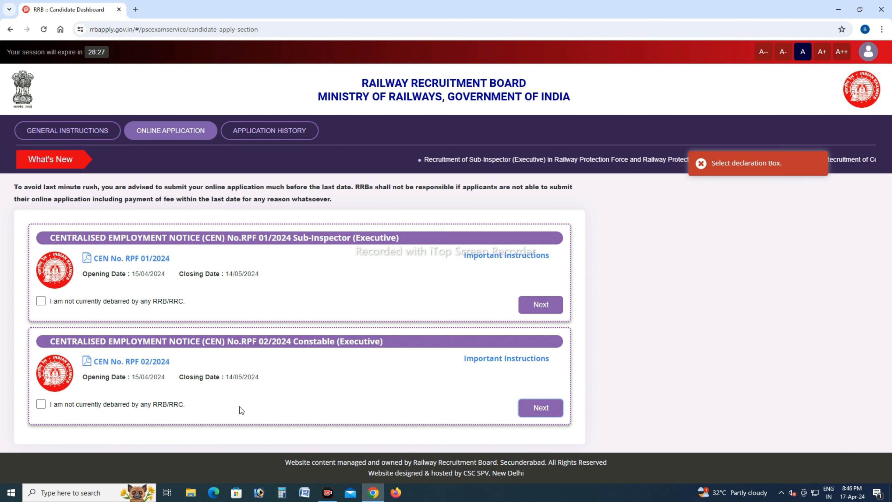
left_click(54, 405)
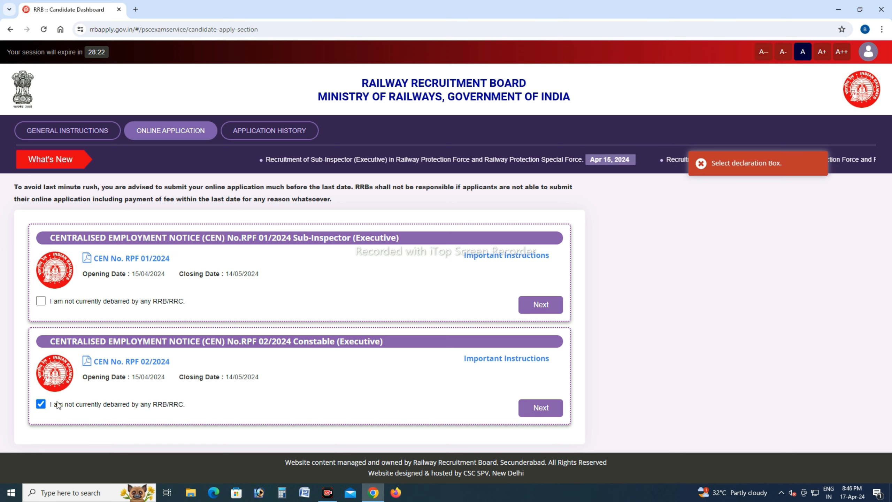
- Highlight the declaration and Constable dates (closing 14/05/2024), then continue to the application form
left_click_drag(49, 406, 199, 406)
left_click(256, 405)
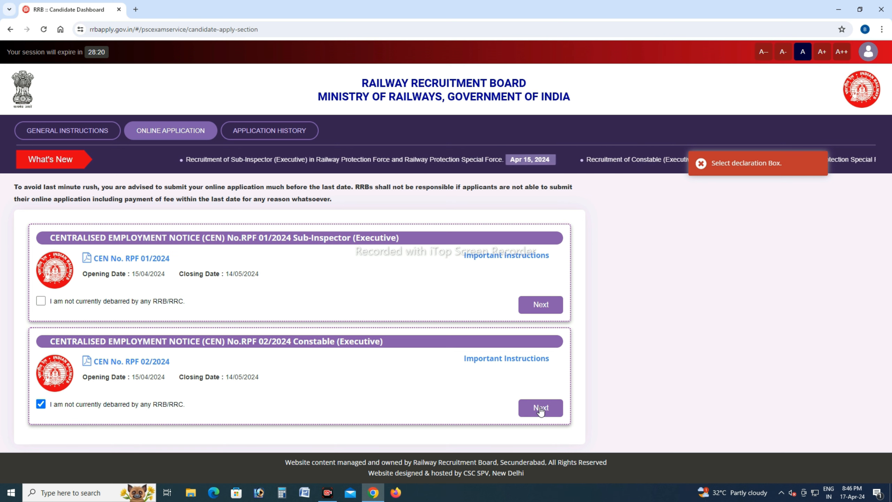
left_click_drag(83, 376, 292, 386)
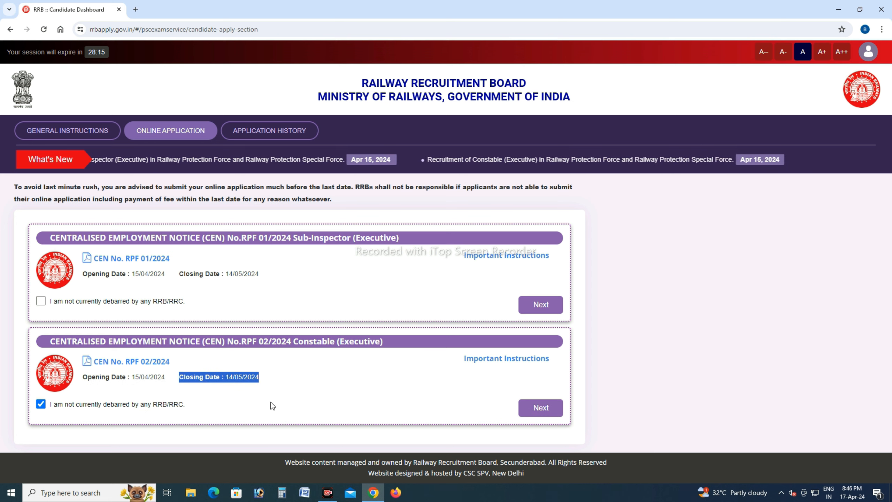
left_click(236, 413)
left_click_drag(178, 377, 293, 393)
left_click(293, 394)
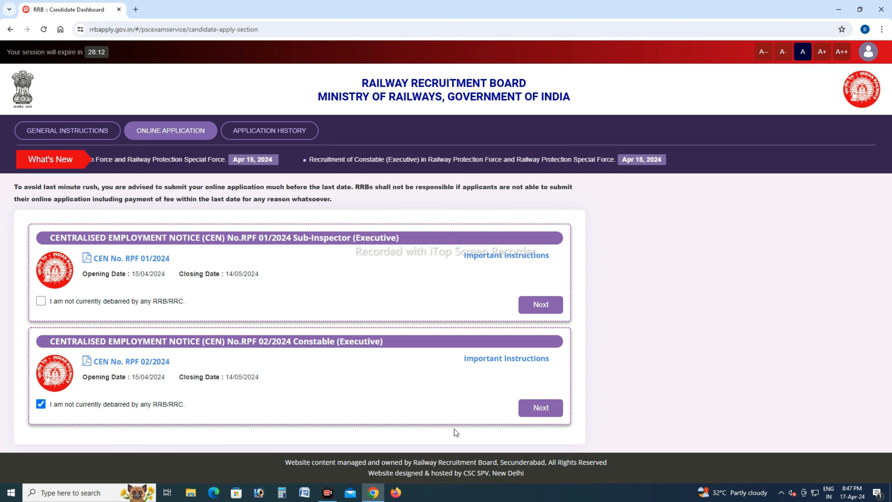
left_click(542, 408)
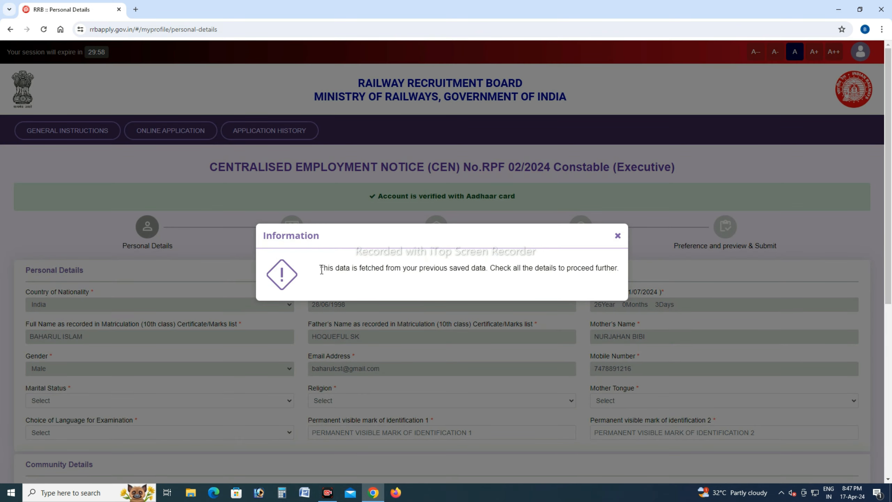
- Read and close the notice that the form is prefilled from saved data
left_click_drag(320, 268, 463, 276)
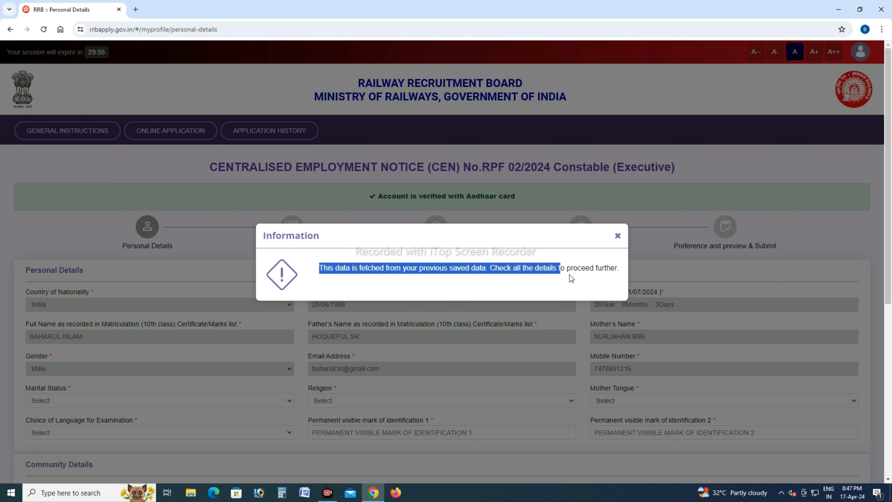
left_click_drag(569, 276, 623, 277)
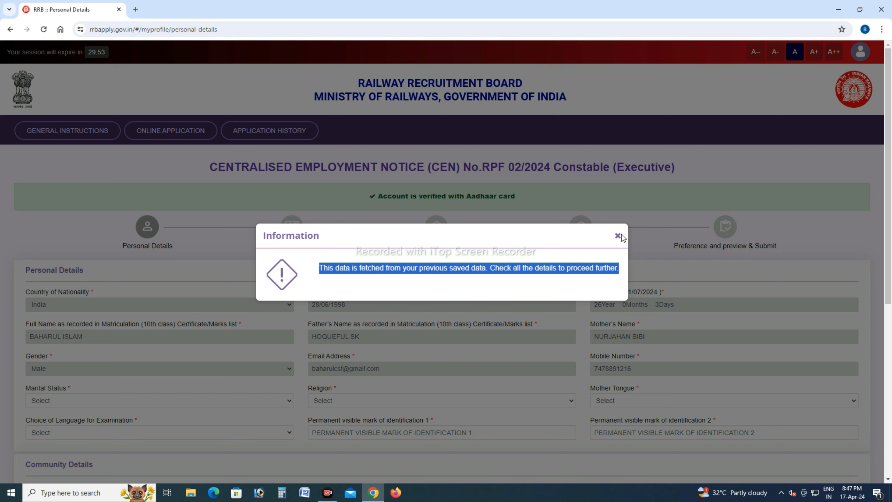
left_click(618, 236)
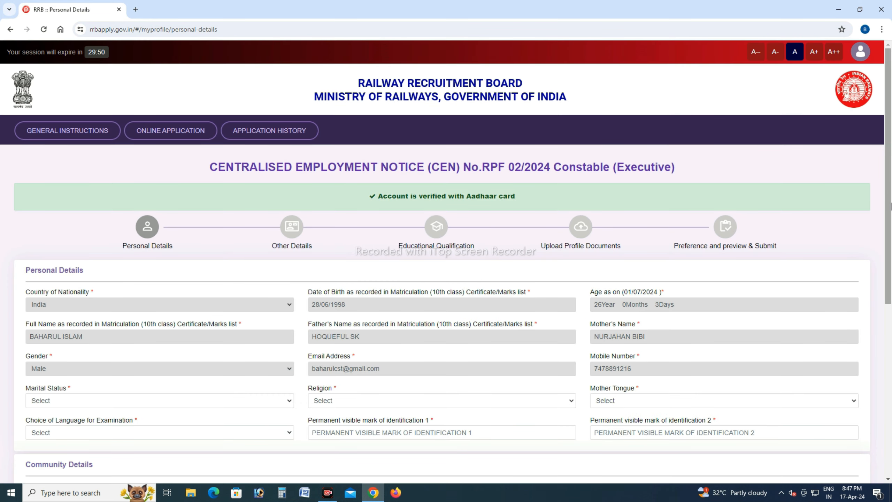
scroll(891, 211, "down", 2)
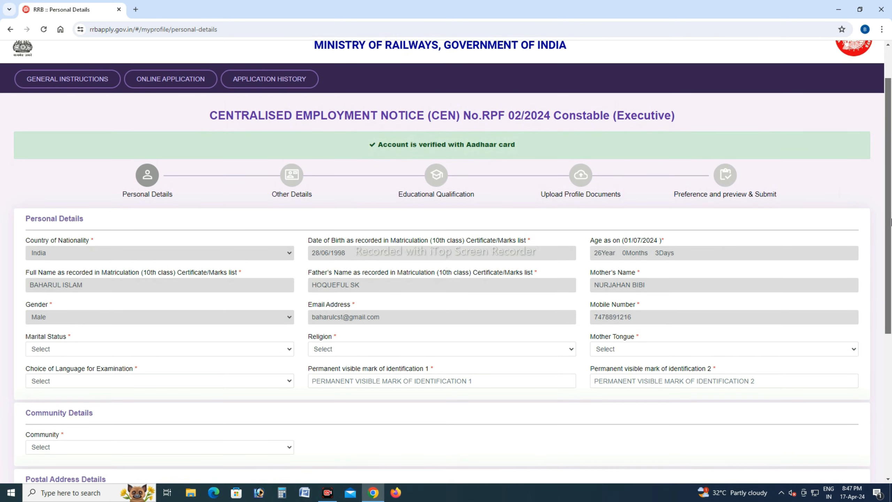
scroll(891, 222, "down", 2)
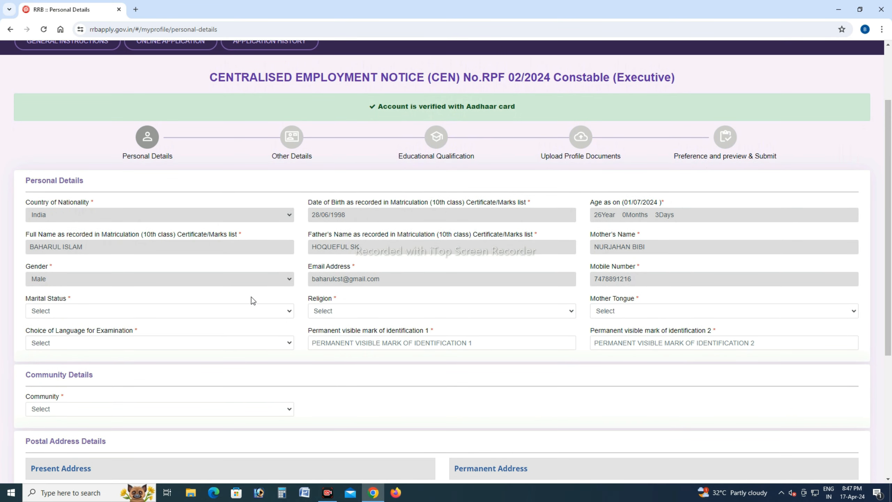
- Set marital status to Unmarried, religion to Muslim and fee exemption to No
left_click(219, 311)
left_click(53, 329)
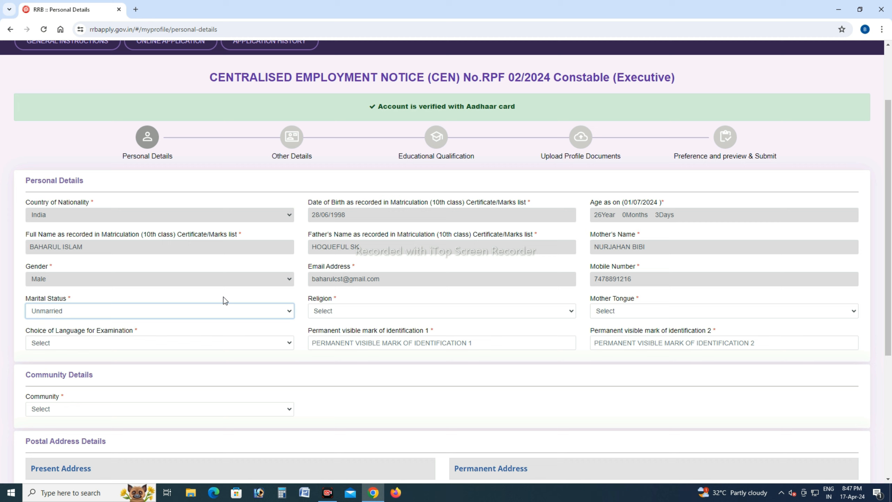
left_click(367, 316)
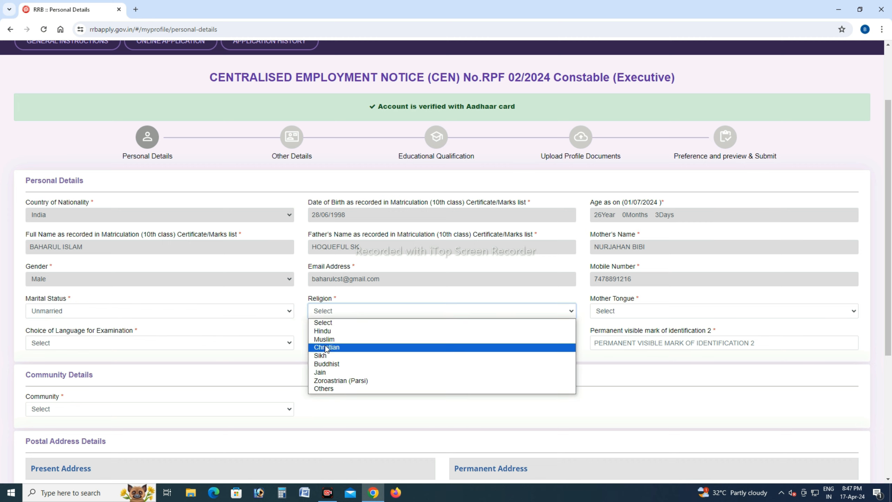
left_click(324, 339)
left_click(634, 312)
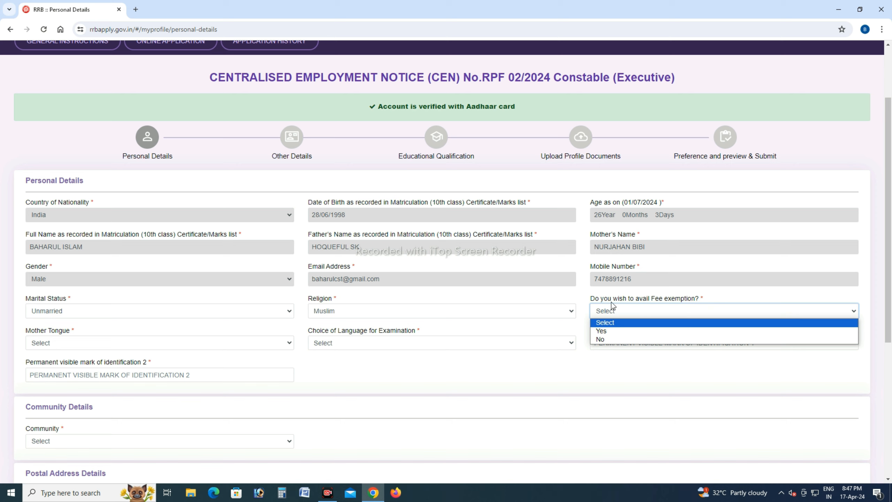
left_click(618, 339)
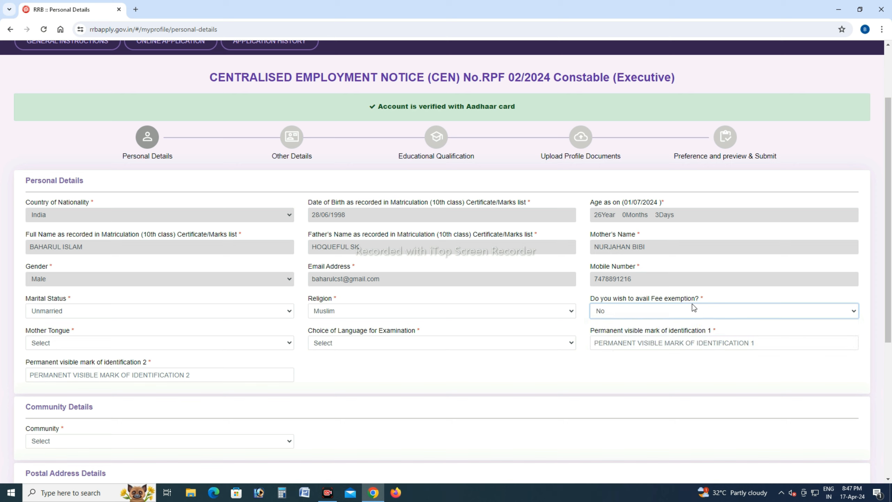
- Choose Bengali as both the mother tongue and the examination language
left_click(203, 346)
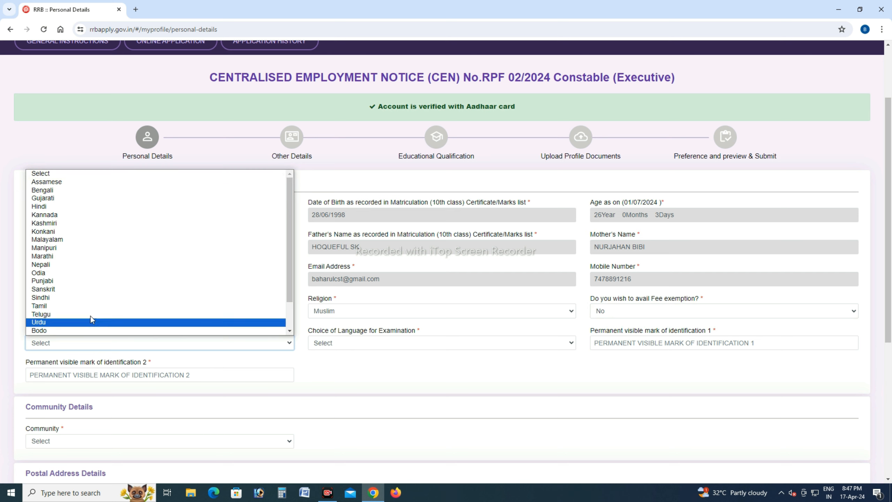
left_click(53, 191)
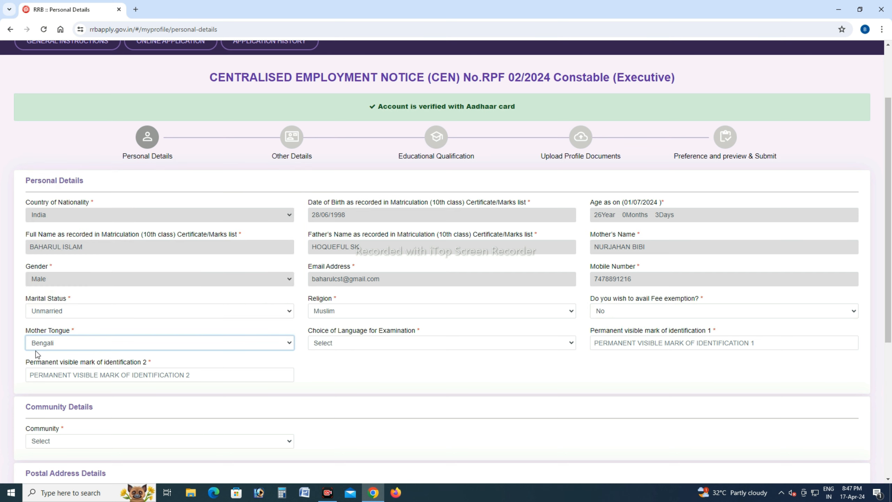
left_click(351, 348)
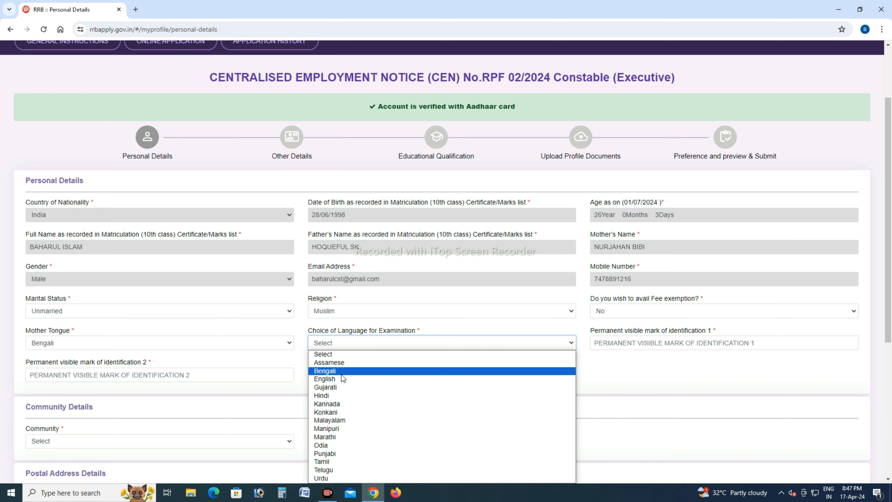
left_click(326, 372)
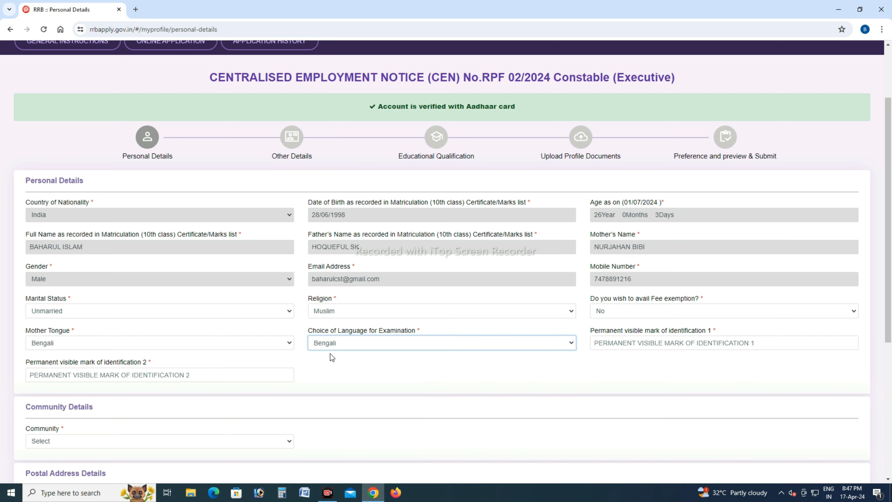
left_click_drag(315, 335, 421, 335)
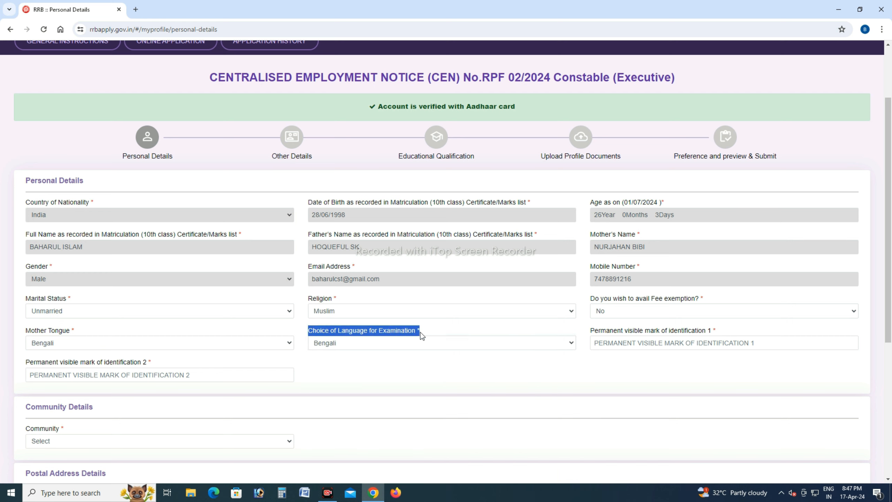
left_click(382, 348)
left_click(361, 346)
left_click(518, 344)
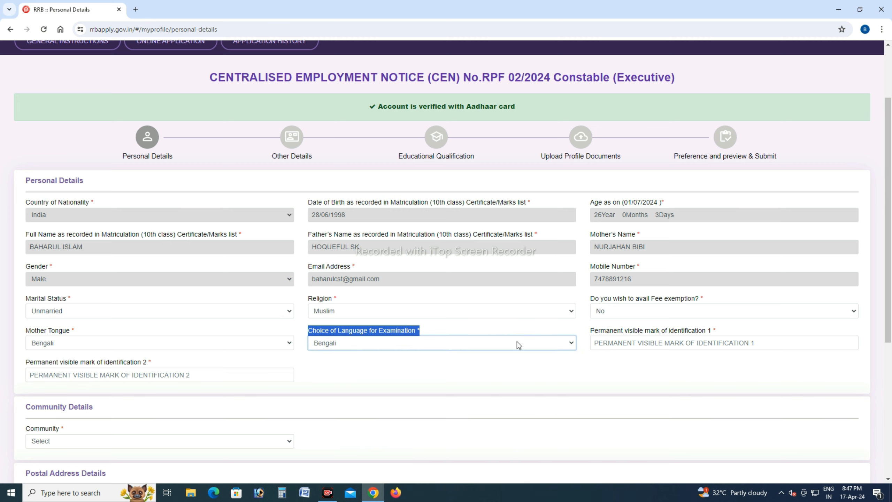
- Enter NA in both permanent visible identification mark fields
left_click(651, 345)
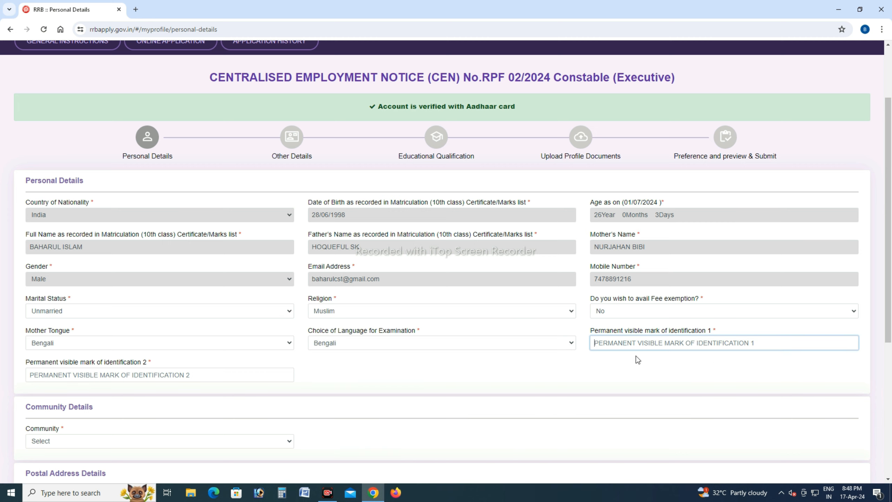
left_click_drag(587, 343, 706, 330)
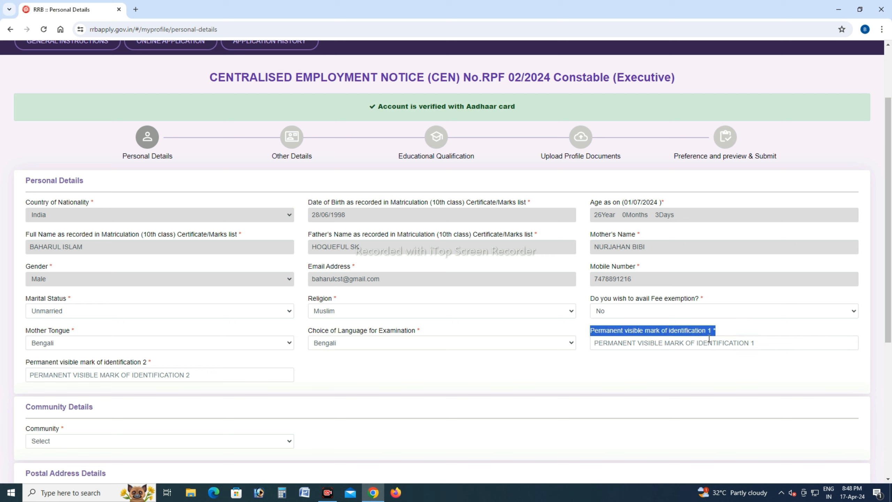
left_click(706, 342)
type("NA")
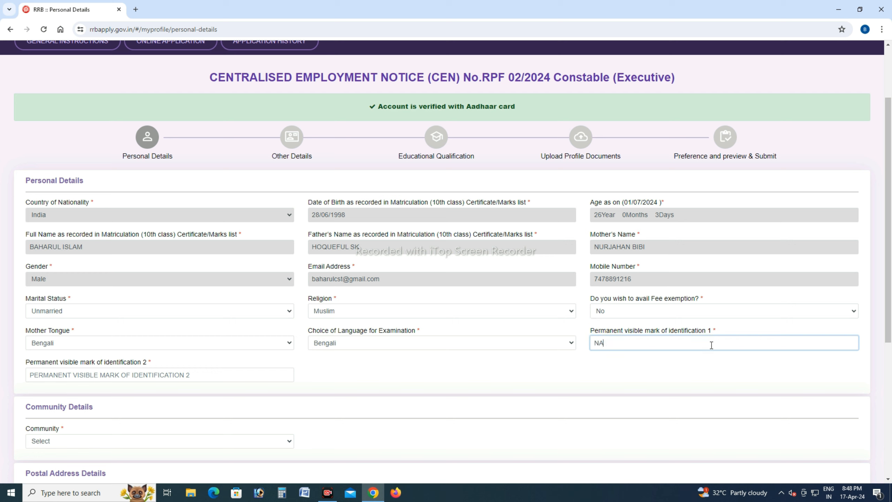
left_click(80, 378)
type("NA")
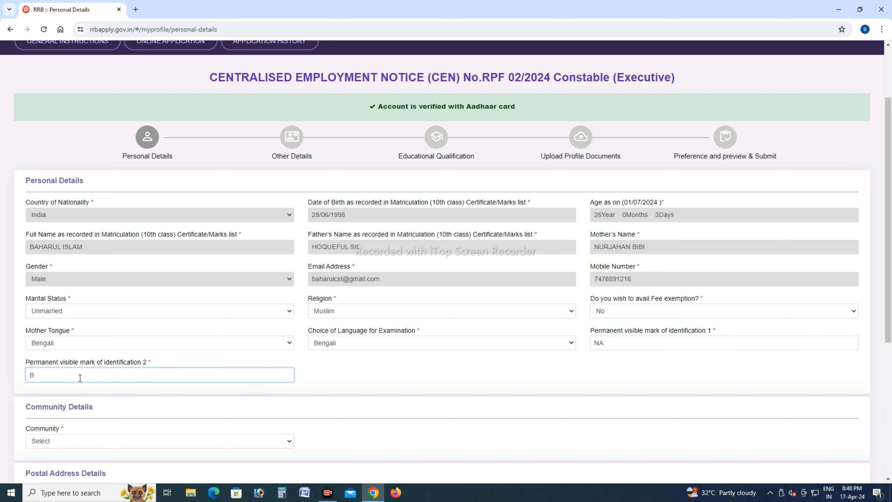
left_click(491, 369)
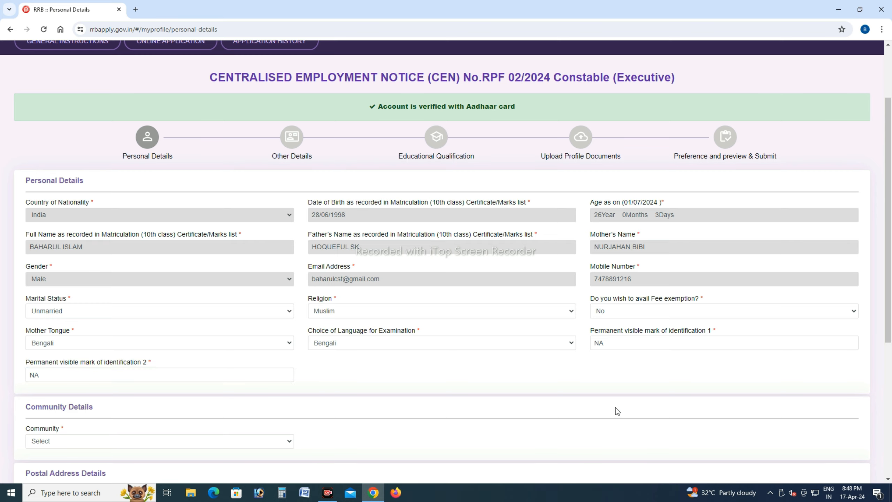
- Select UR (Unreserved) in the Community Details dropdown
scroll(608, 427, "down", 3)
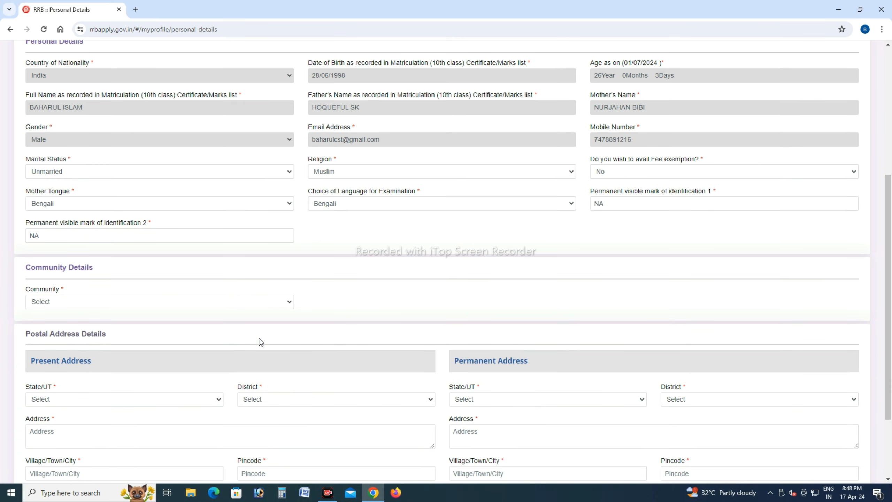
left_click_drag(25, 271, 122, 275)
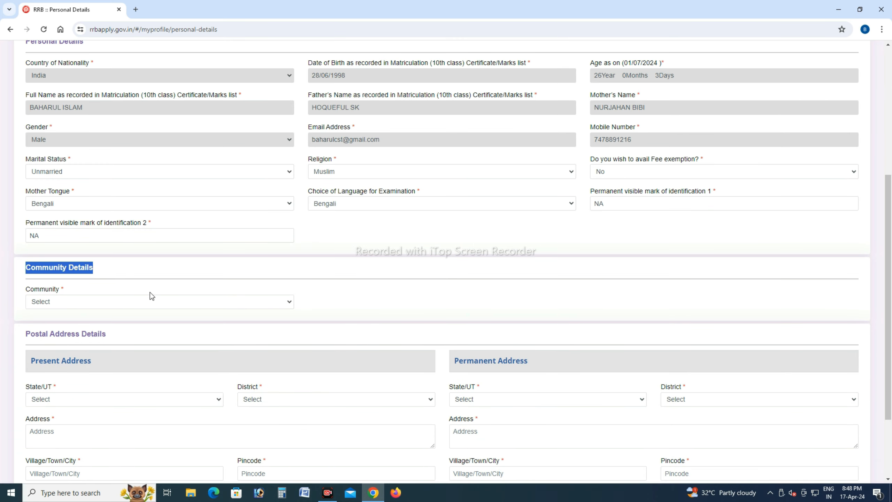
left_click(154, 300)
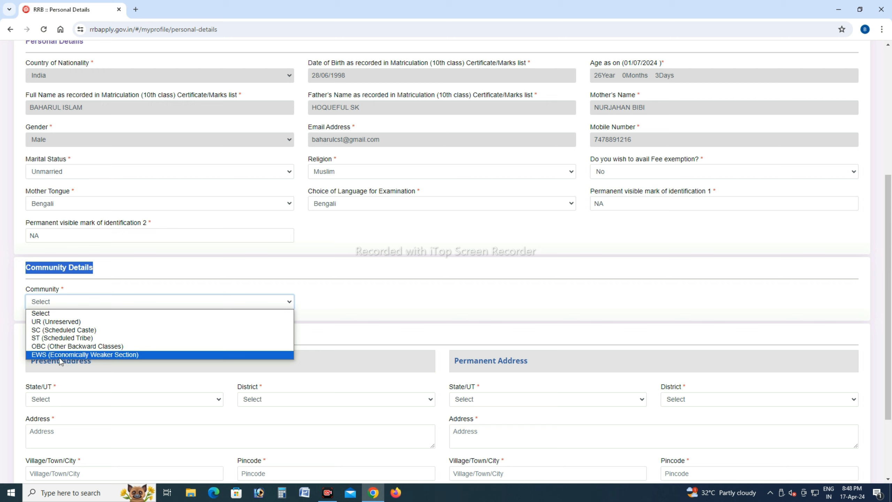
left_click(64, 322)
left_click(222, 276)
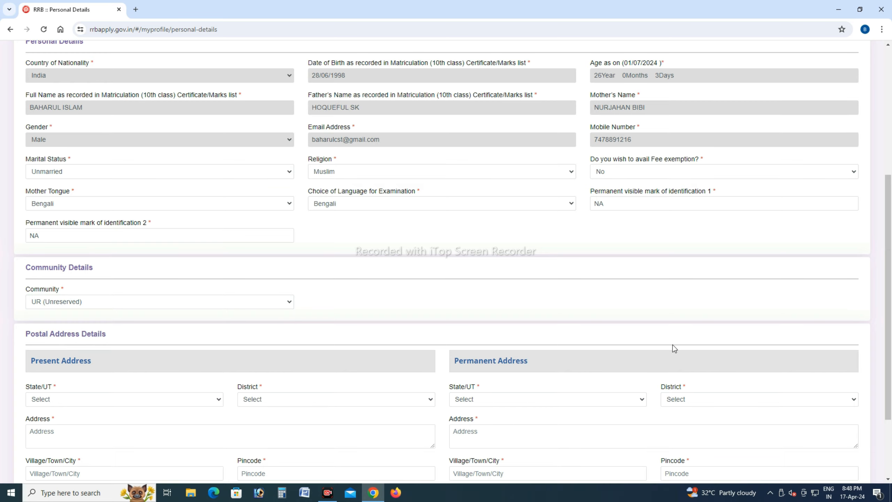
scroll(667, 350, "down", 3)
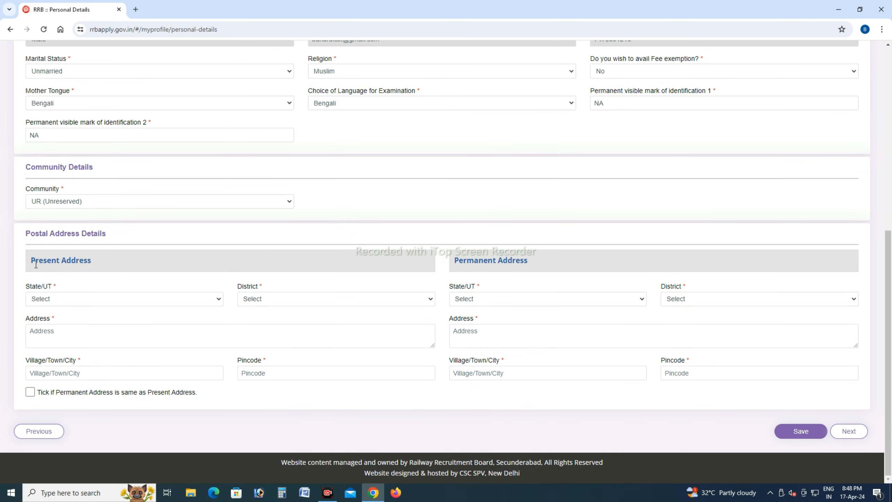
left_click_drag(31, 260, 101, 260)
left_click(98, 302)
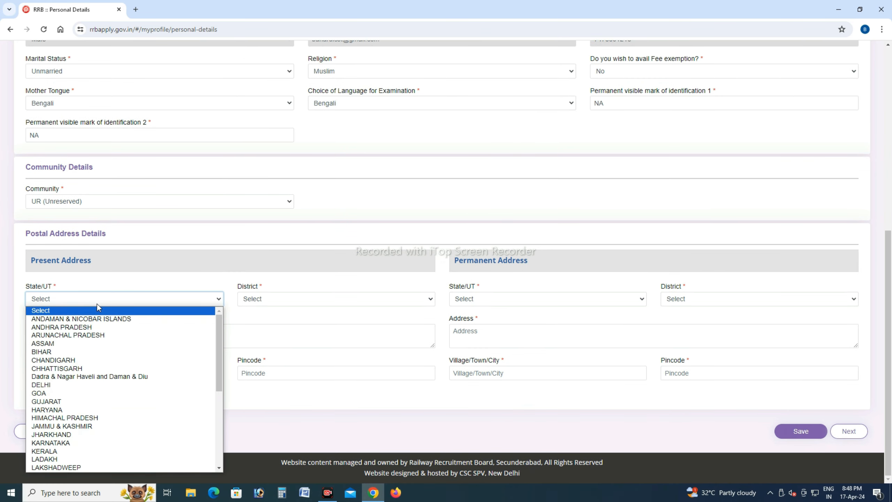
key("w")
key("Return")
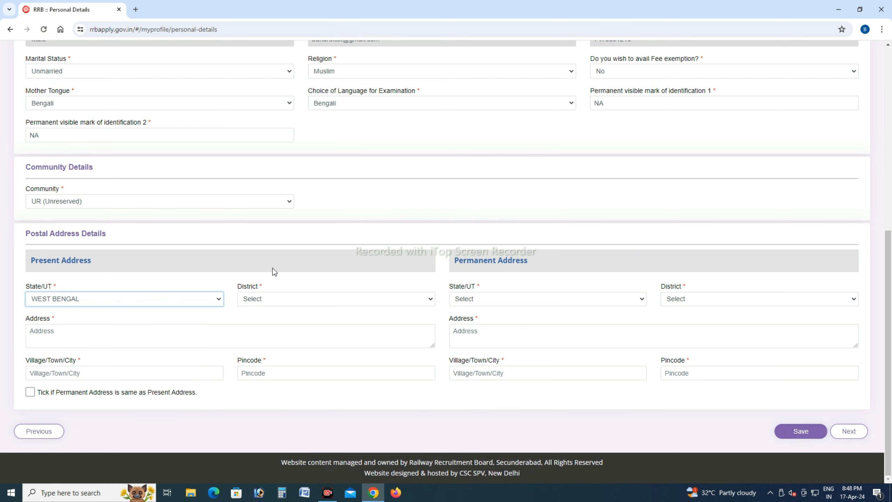
left_click(274, 298)
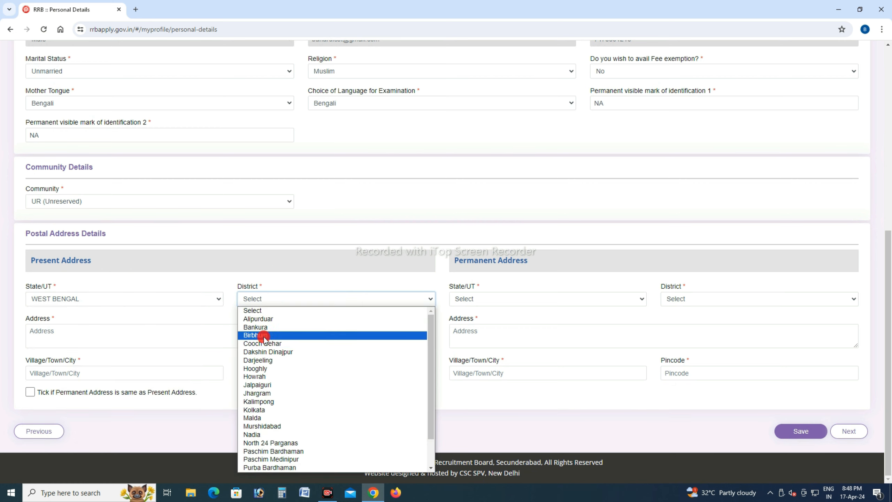
left_click(260, 335)
left_click(505, 300)
left_click(287, 312)
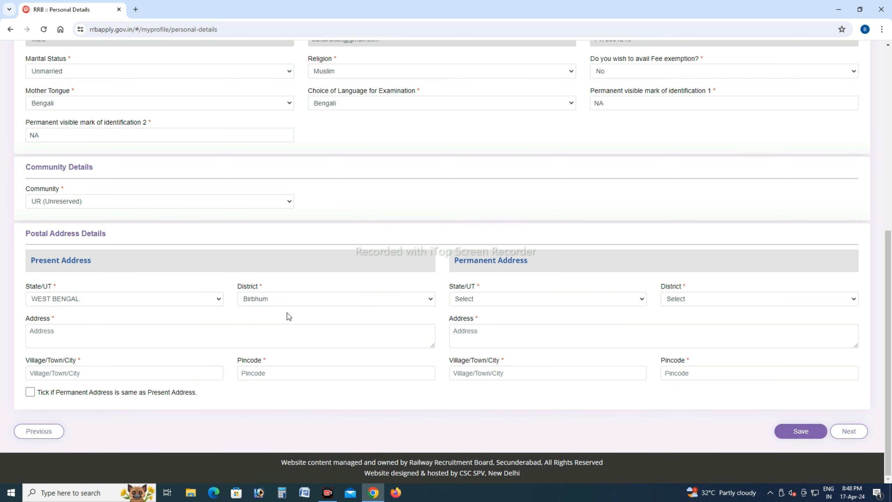
left_click(133, 332)
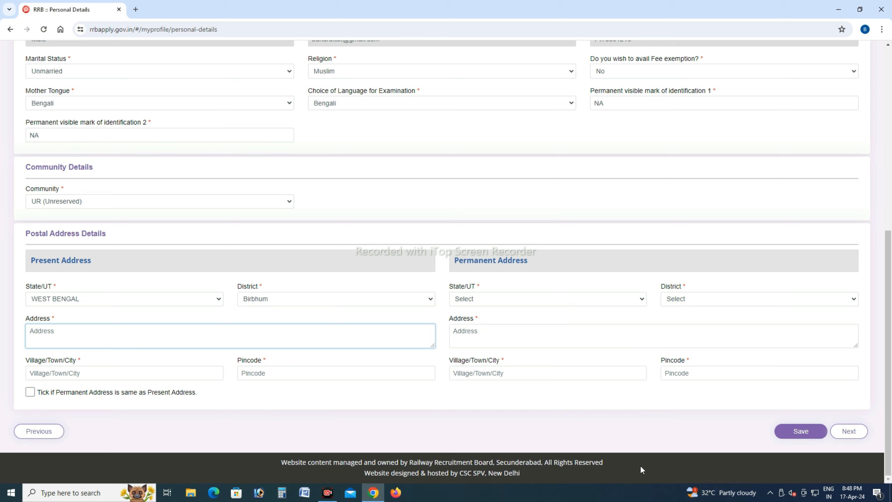
left_click(705, 471)
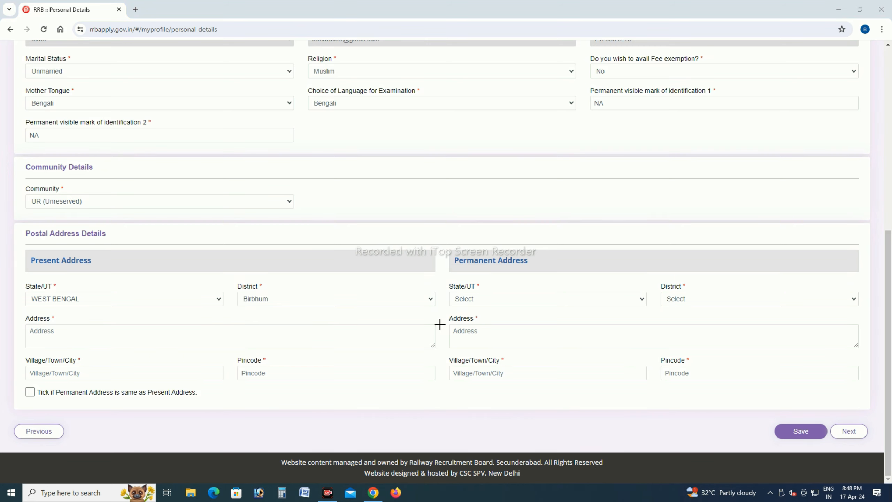
- Fill the Present Address street lines, Village/Town/City and Pincode boxes
left_click_drag(18, 310, 177, 350)
left_click_drag(19, 350, 119, 383)
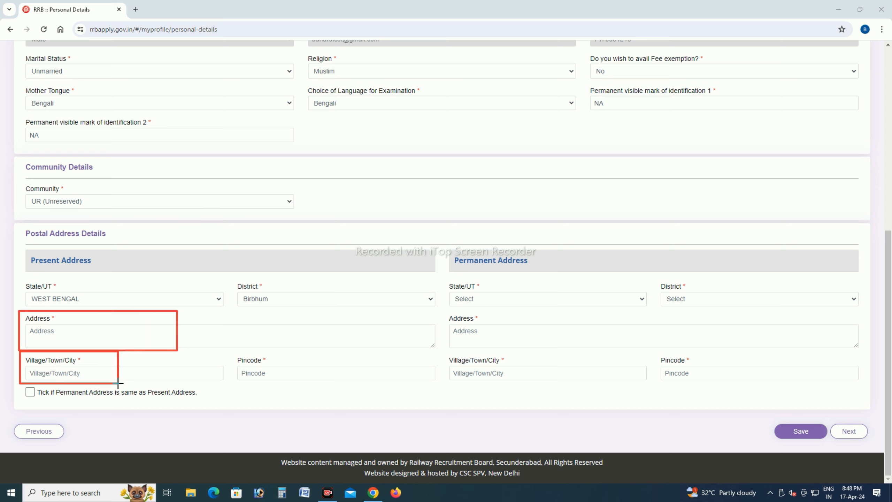
left_click_drag(238, 354, 305, 379)
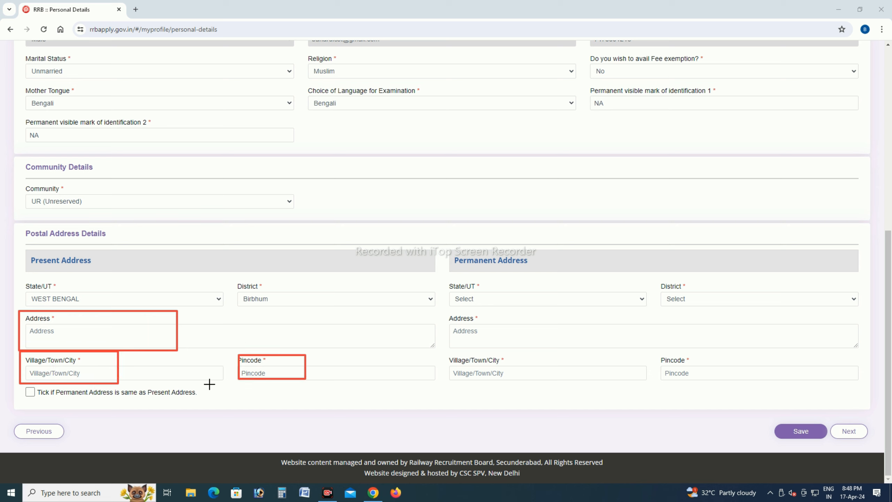
left_click_drag(18, 383, 208, 408)
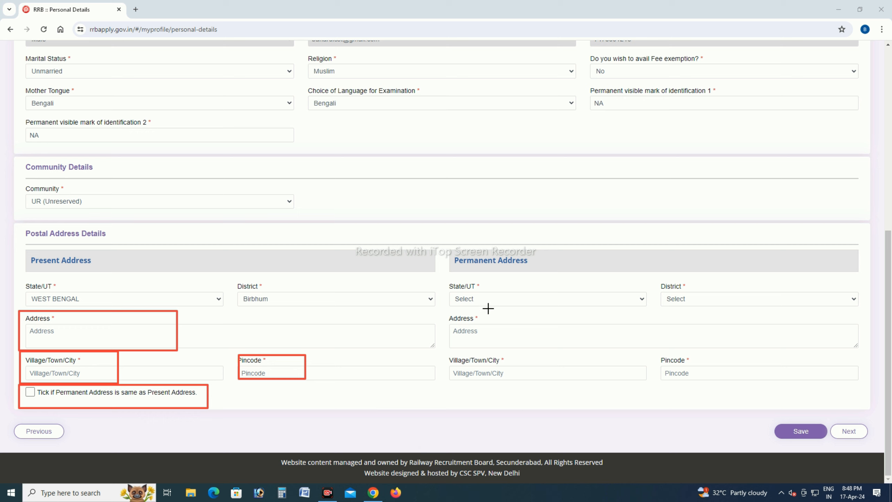
left_click_drag(449, 244, 871, 394)
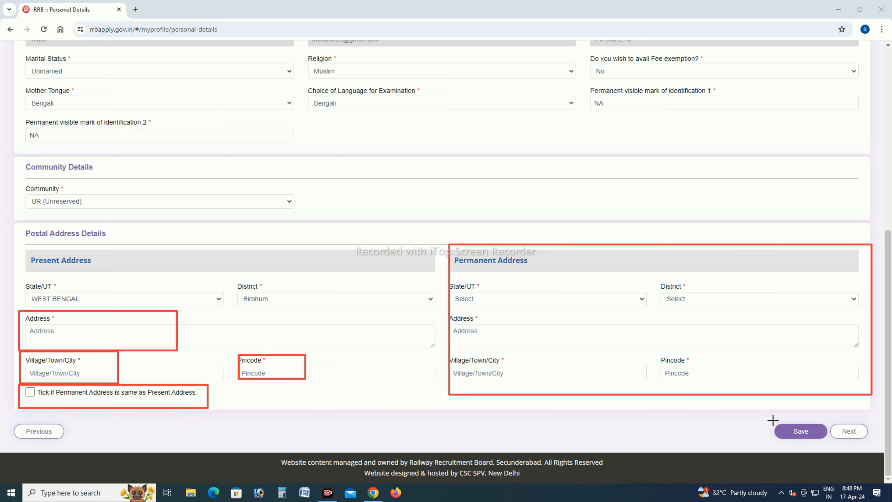
left_click_drag(772, 417, 822, 442)
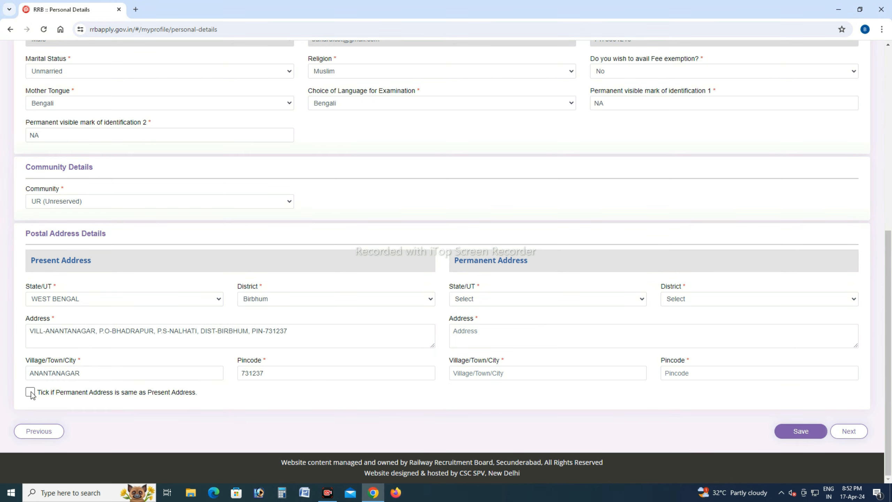
- Copy the present address to the permanent address, save Personal Details, and go to Other Details
left_click(30, 392)
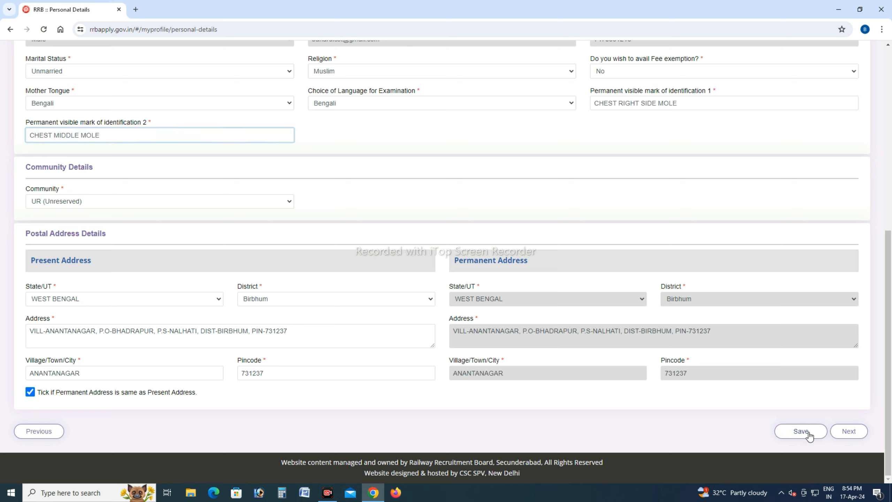
left_click(805, 432)
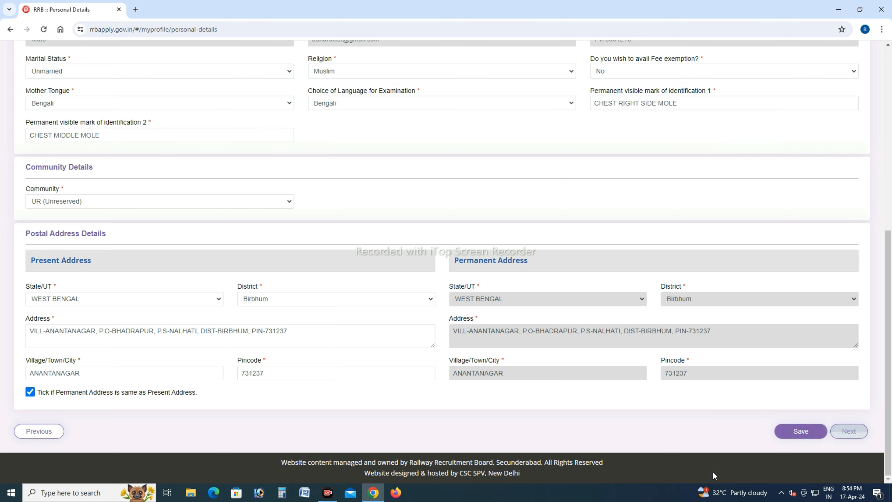
left_click_drag(833, 413, 870, 446)
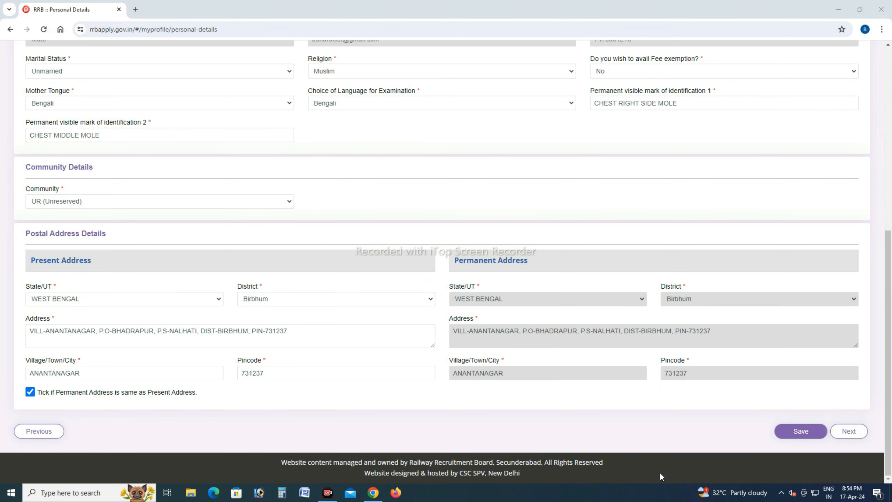
left_click(849, 431)
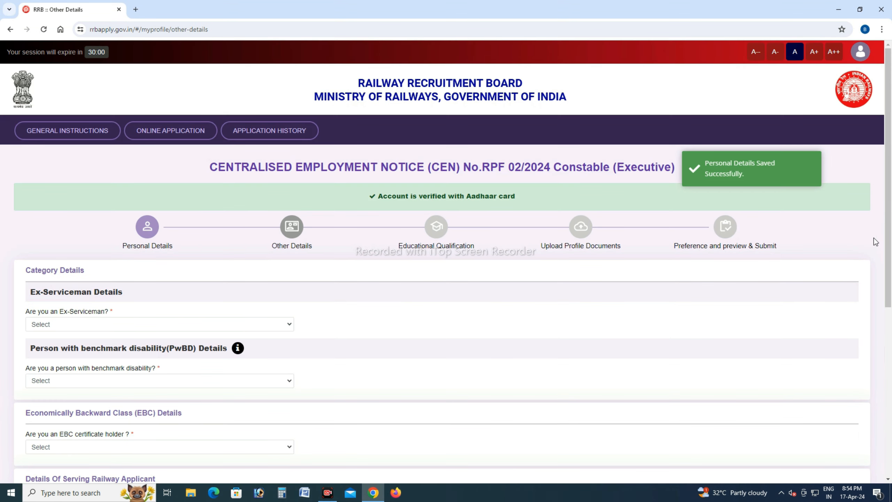
- Answer No to the Ex-Serviceman question
scroll(873, 239, "down", 1)
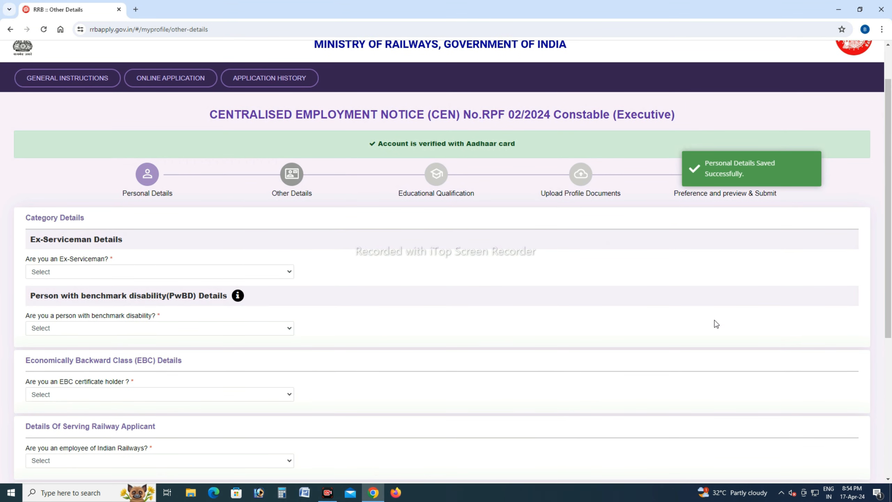
left_click_drag(888, 246, 888, 288)
left_click(29, 151)
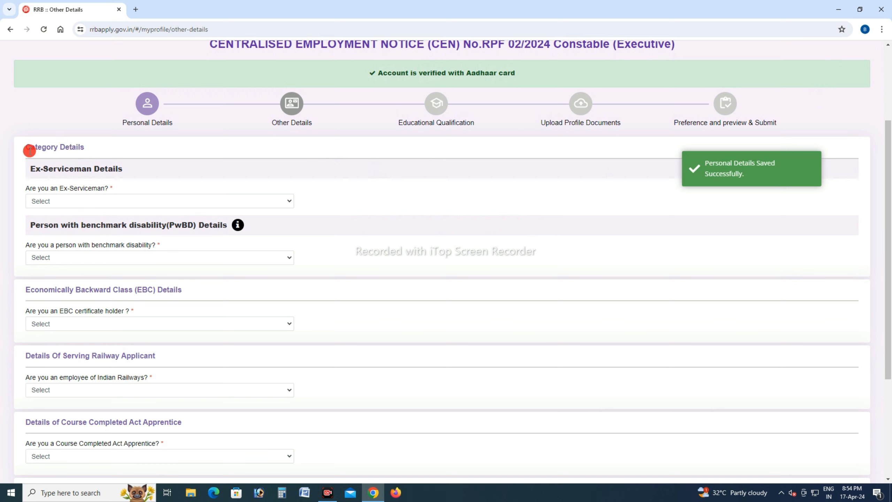
left_click_drag(29, 150, 87, 160)
left_click(120, 201)
left_click(44, 229)
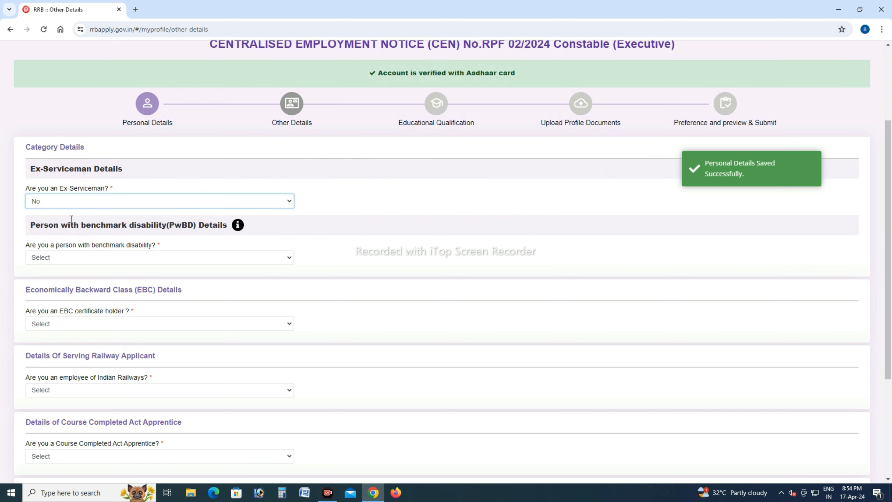
- Answer No for PwBD after trying Yes and closing the ineligibility notice
left_click(152, 266)
left_click(95, 260)
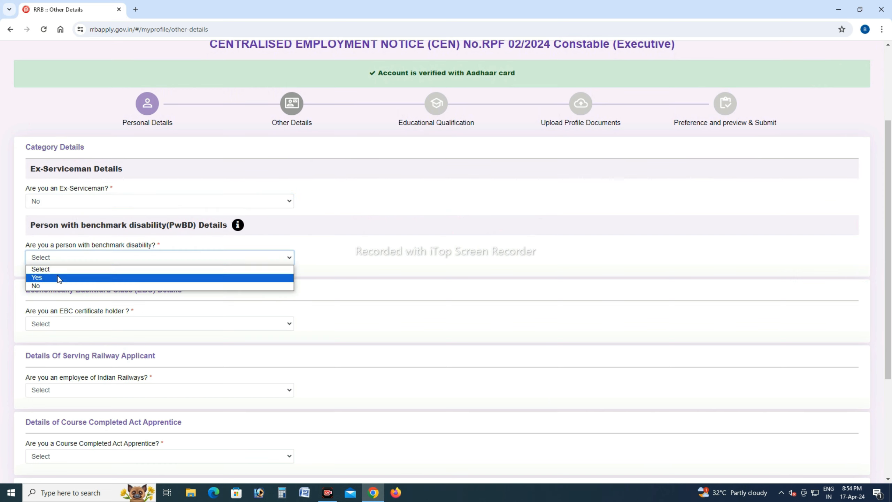
left_click(40, 286)
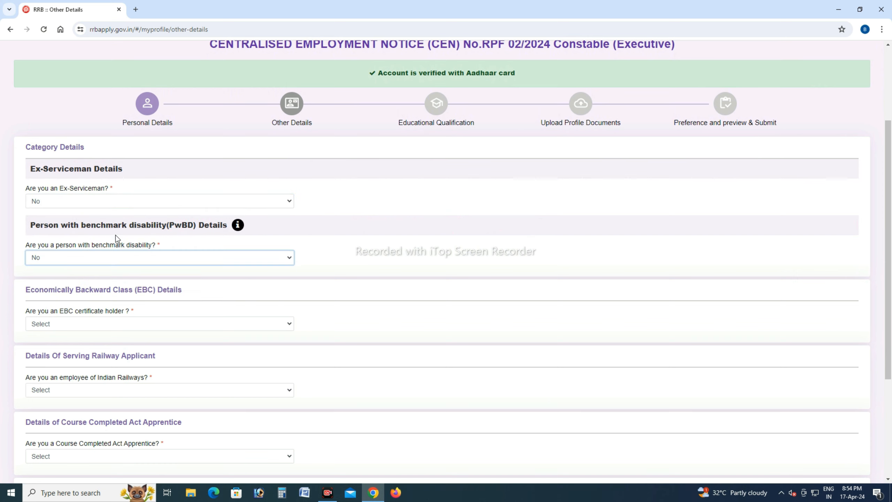
left_click(127, 264)
left_click(119, 278)
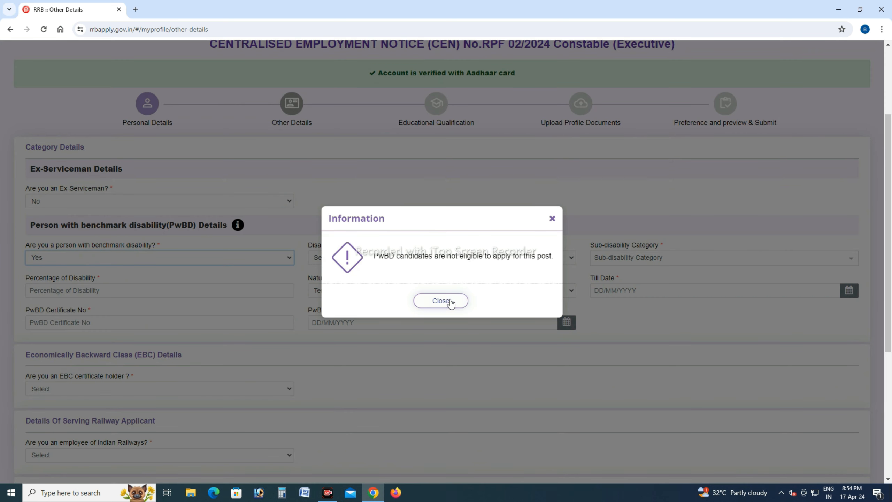
left_click_drag(373, 257, 555, 261)
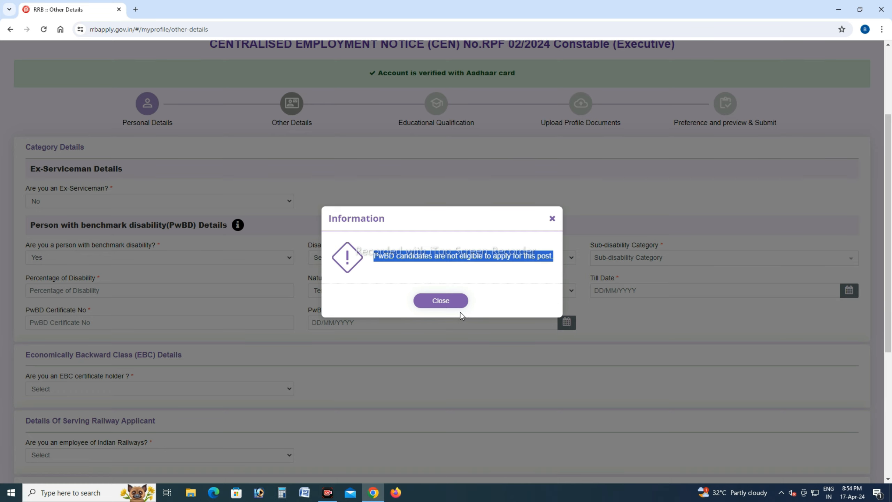
left_click(455, 305)
left_click(154, 262)
left_click(142, 278)
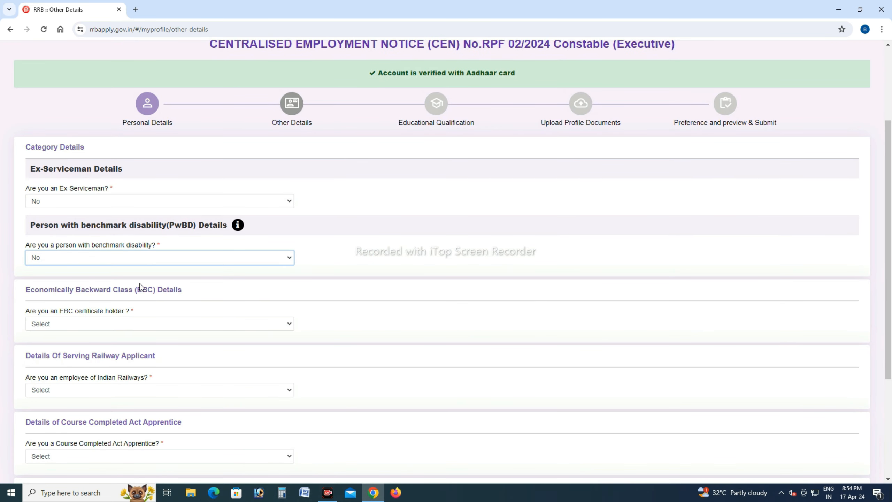
scroll(143, 251, "down", 2)
- Answer No for the EBC certificate and Indian Railways employee questions
left_click(106, 233)
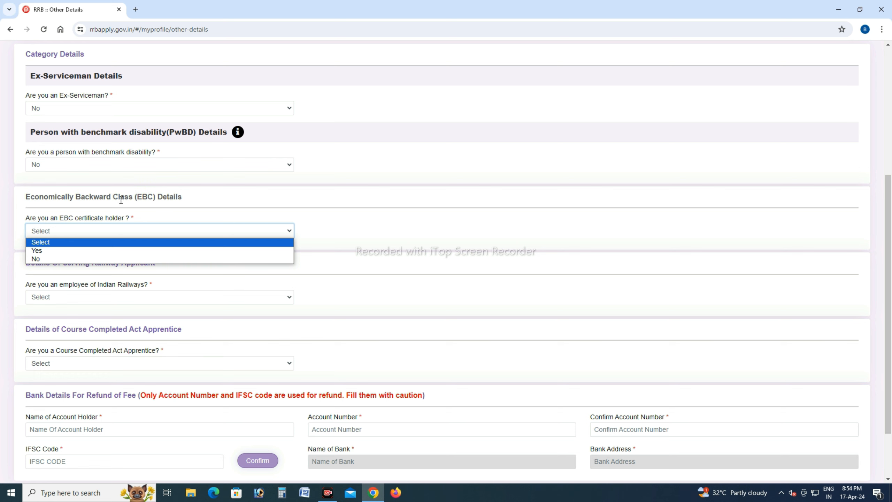
left_click(49, 259)
scroll(345, 265, "down", 2)
left_click(254, 255)
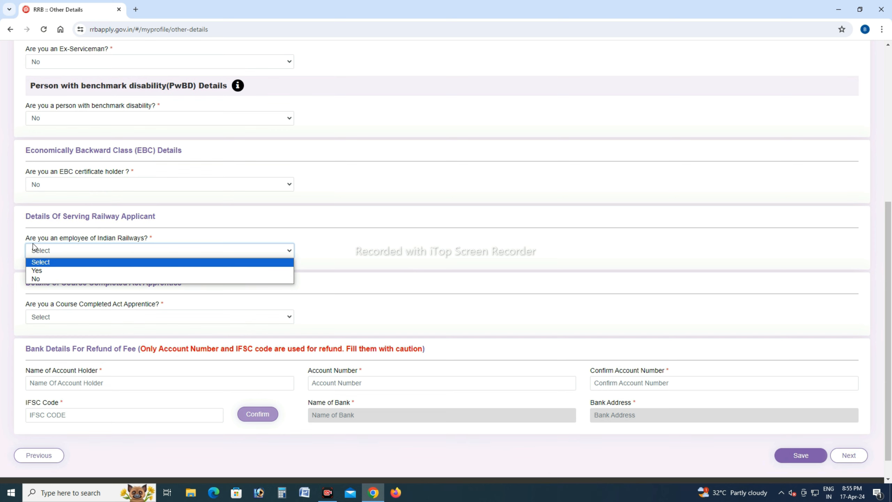
left_click(49, 279)
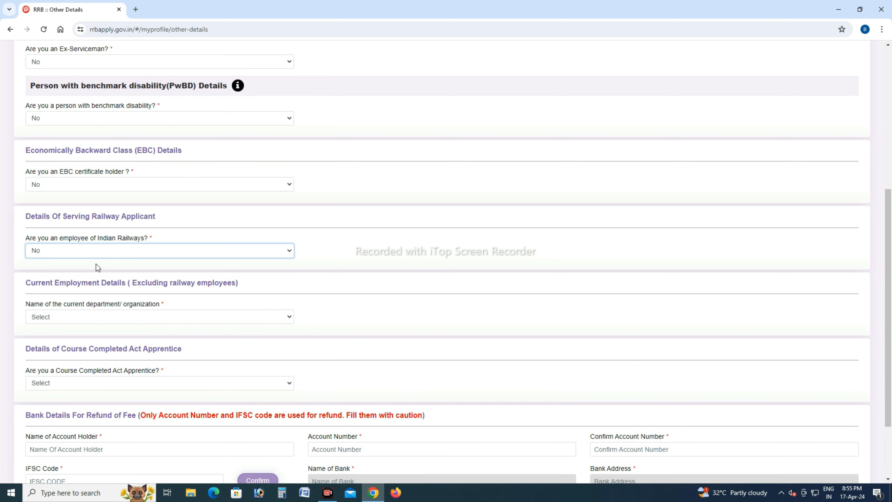
- Set current organization to Not Applicable and Course Completed Act Apprentice to No
scroll(326, 290, "down", 2)
left_click(131, 271)
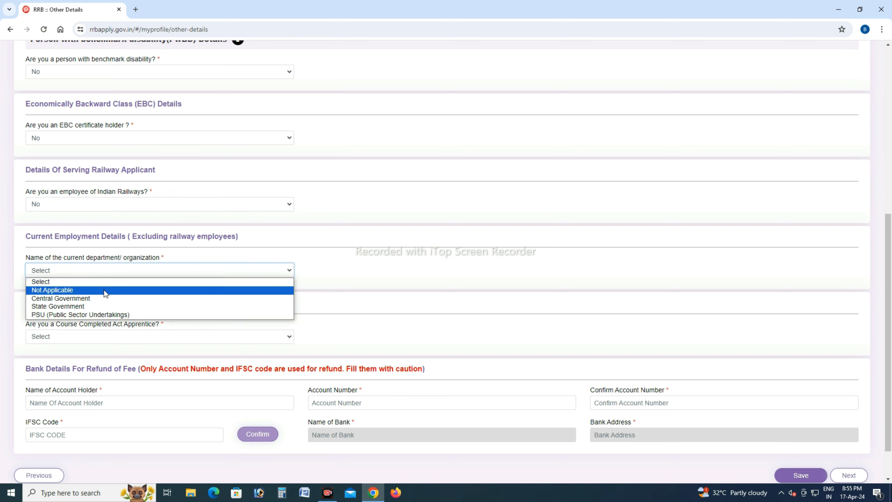
left_click(53, 290)
scroll(357, 260, "down", 2)
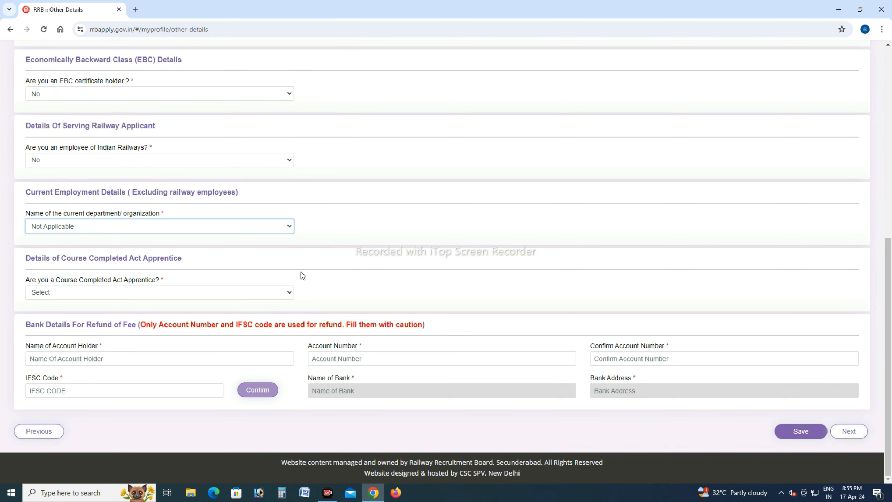
left_click(119, 290)
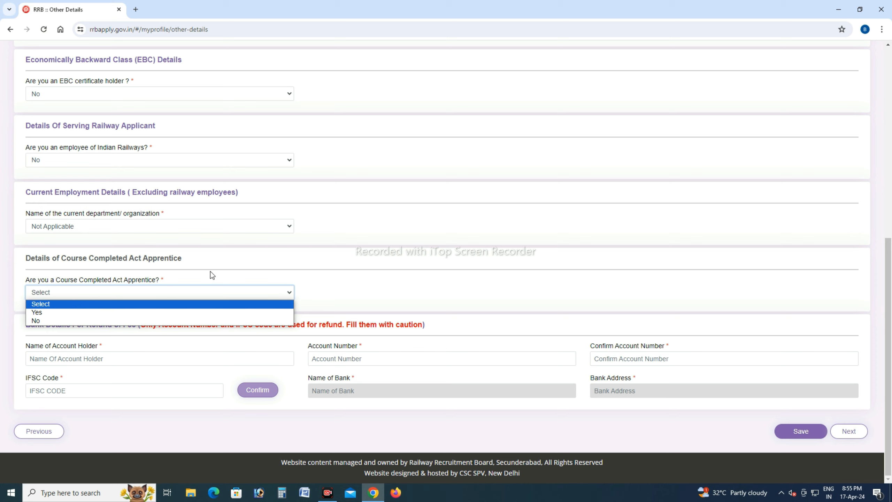
left_click(46, 321)
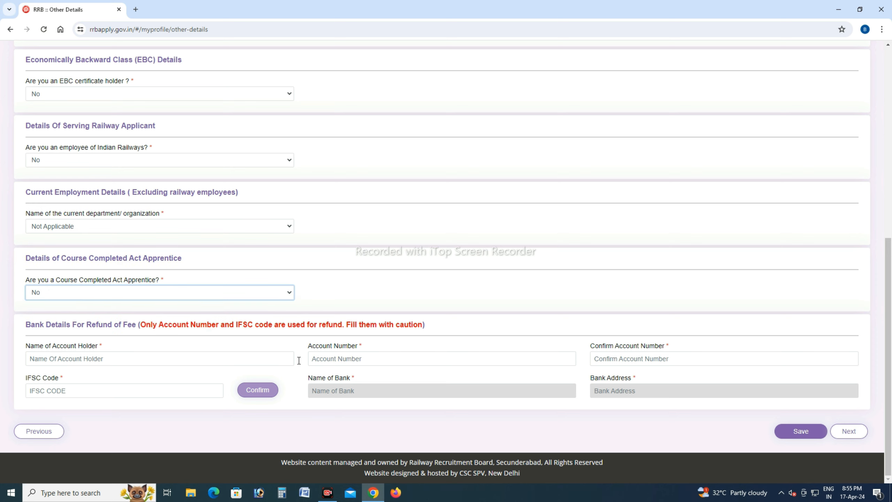
key("super+shift+s")
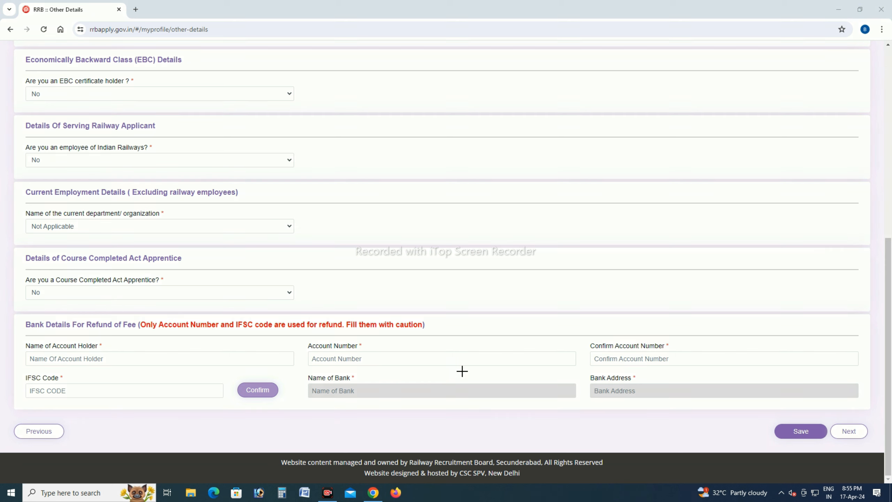
- Fill the Bank Details for Refund of Fee with the account holder's name and branch IFSC code
mouse_move(18, 309)
left_mouse_down()
mouse_move(86, 331)
mouse_move(139, 332)
left_mouse_up()
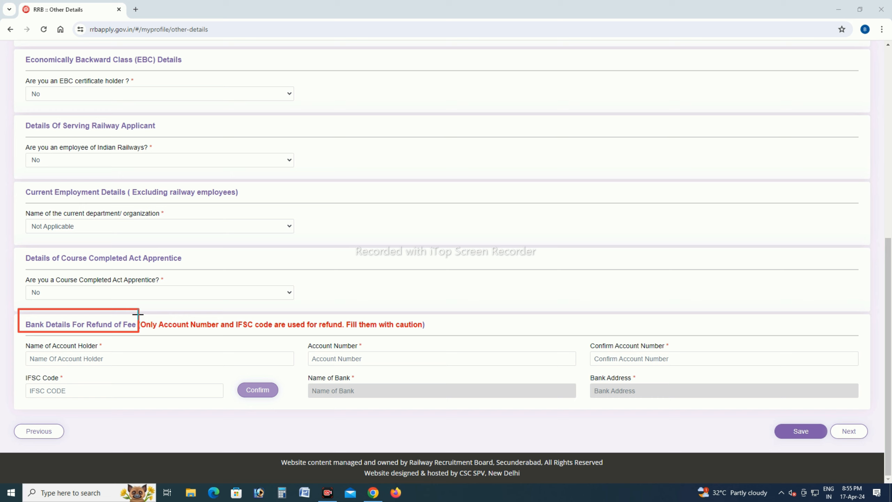
left_click_drag(138, 313, 453, 334)
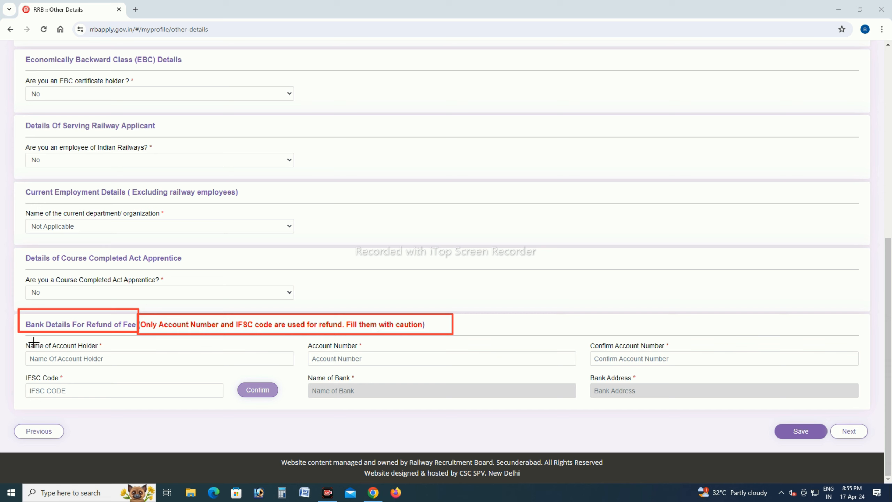
left_click_drag(18, 338, 157, 369)
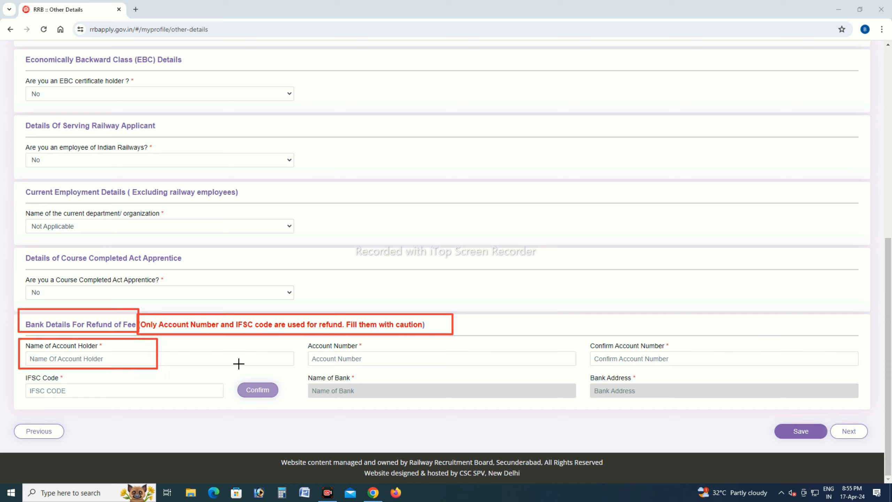
left_click_drag(299, 338, 405, 368)
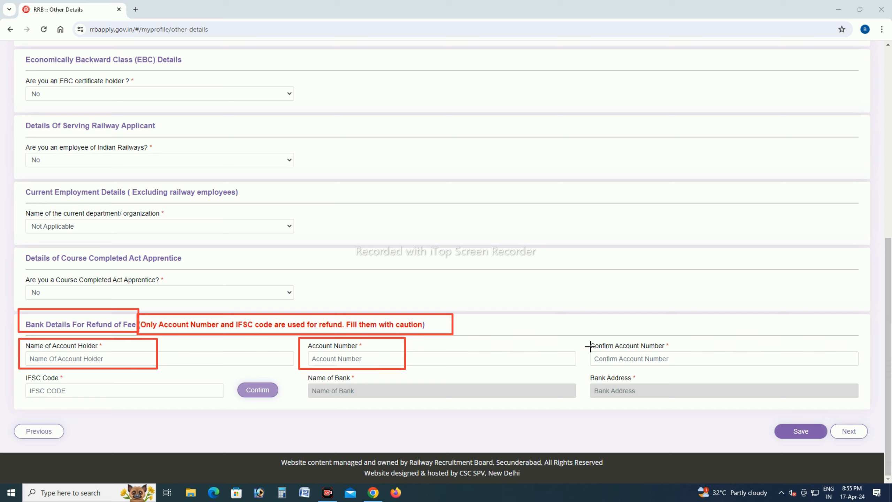
left_click_drag(591, 334, 691, 366)
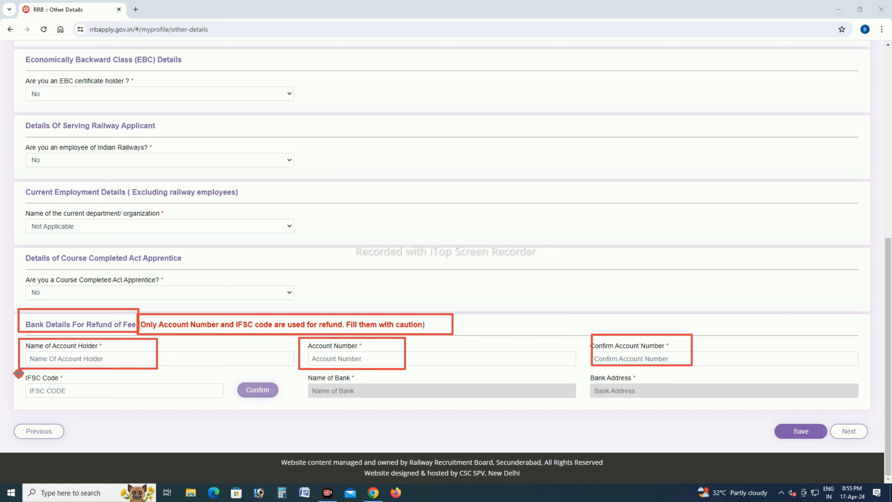
left_click_drag(18, 373, 126, 398)
left_click_drag(299, 371, 371, 401)
left_click_drag(581, 369, 702, 404)
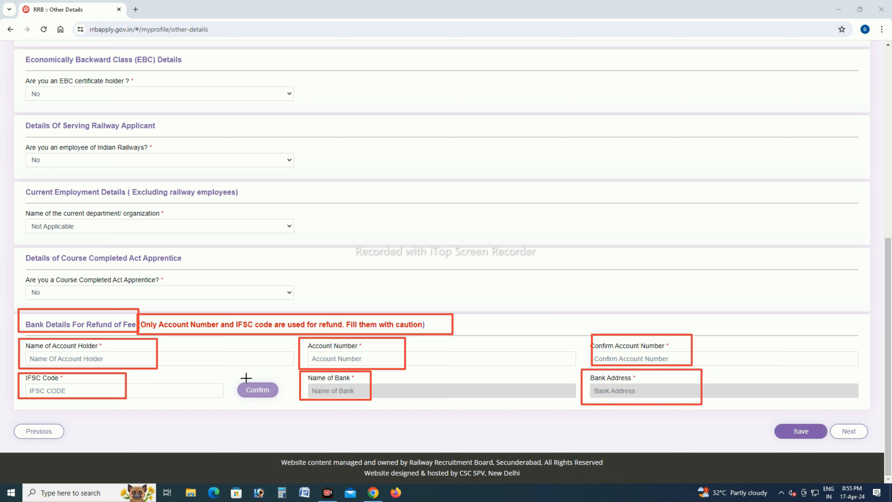
left_click_drag(231, 374, 281, 404)
mouse_move(771, 414)
left_mouse_down()
mouse_move(824, 444)
mouse_move(851, 434)
mouse_move(876, 444)
left_mouse_up()
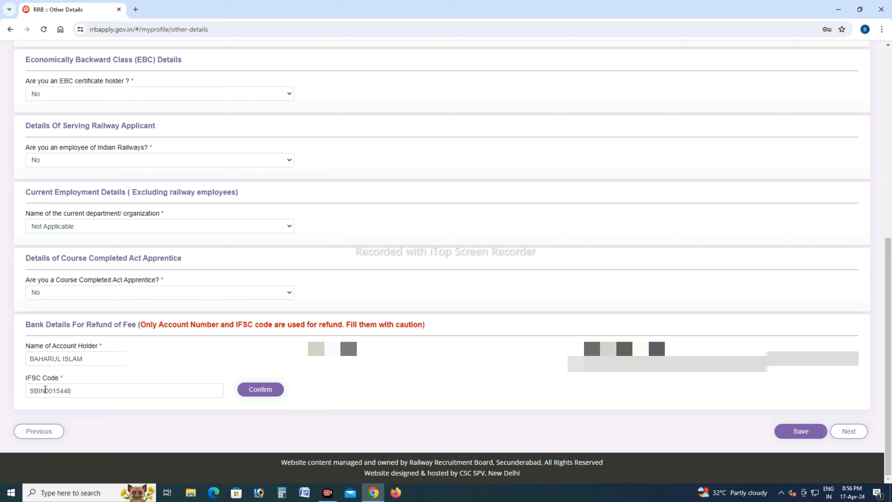
- Confirm the IFSC code so STATE BANK OF INDIA and its branch address auto-fill, then save Other Details
left_click(98, 391)
left_click(272, 389)
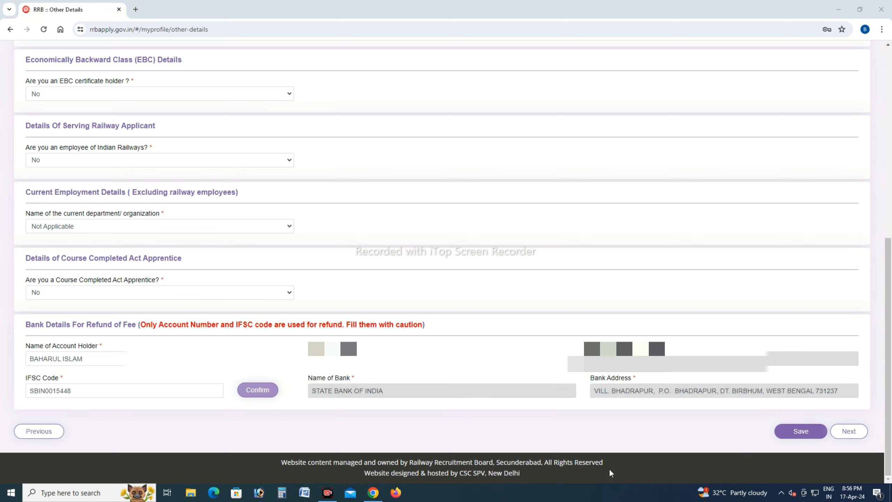
left_click_drag(240, 378, 267, 394)
mouse_move(305, 371)
left_mouse_down()
mouse_move(509, 419)
mouse_move(768, 406)
left_mouse_up()
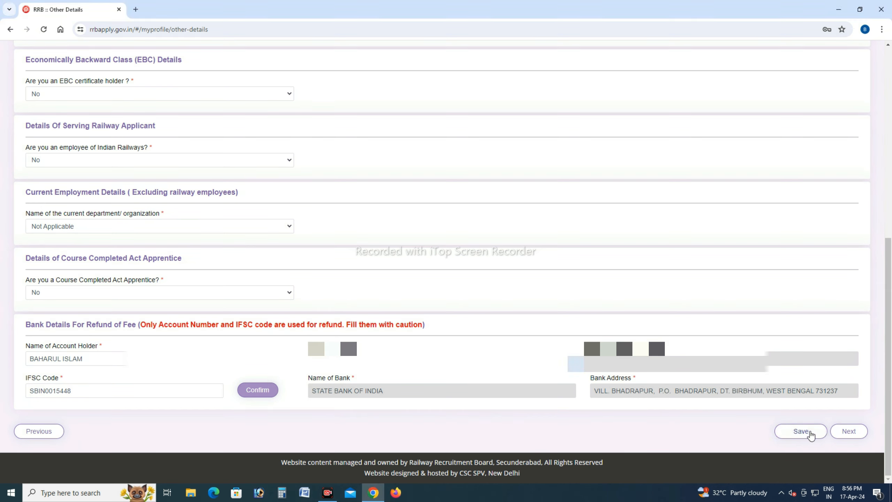
left_click(809, 432)
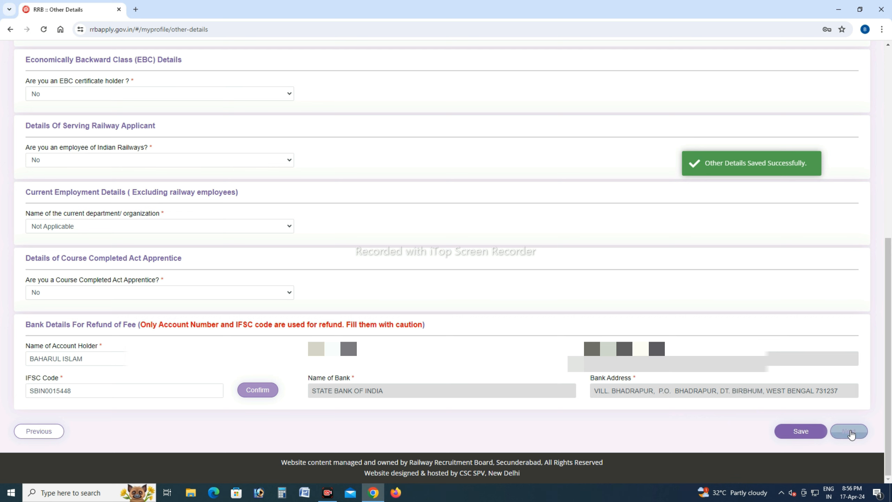
- Enter Matriculation details: state WEST BENGAL, district Birbhum, examination board, and passing date 22/05/2015
left_click(845, 434)
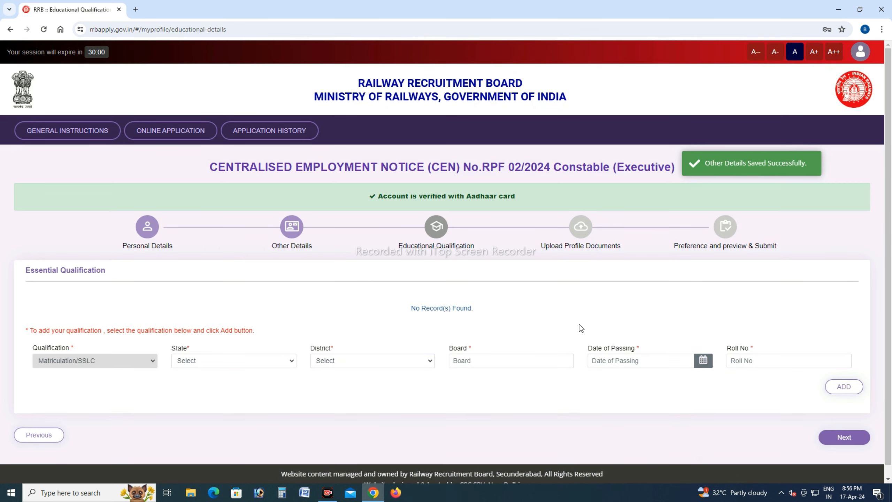
scroll(890, 247, "down", 1)
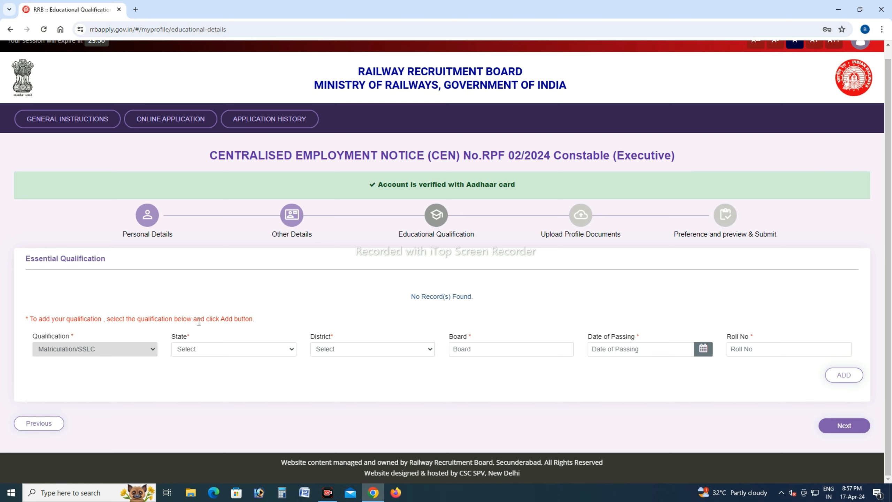
left_click(235, 354)
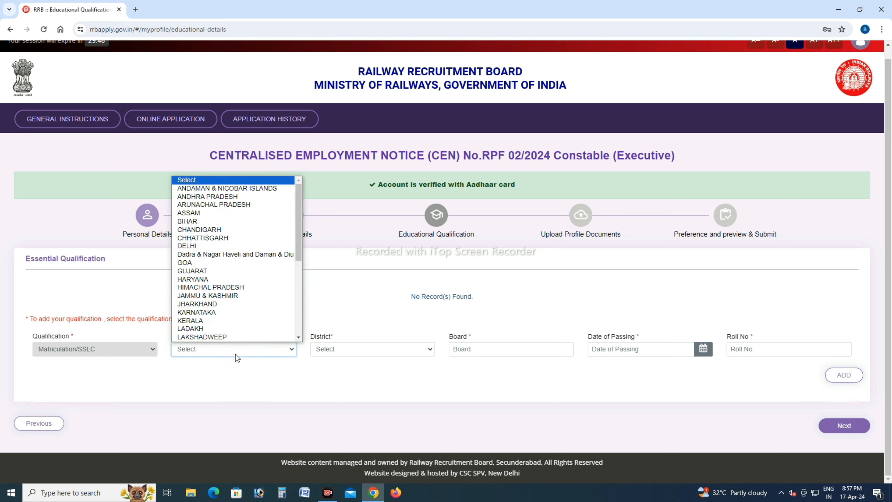
scroll(228, 281, "down", 5)
left_click(207, 338)
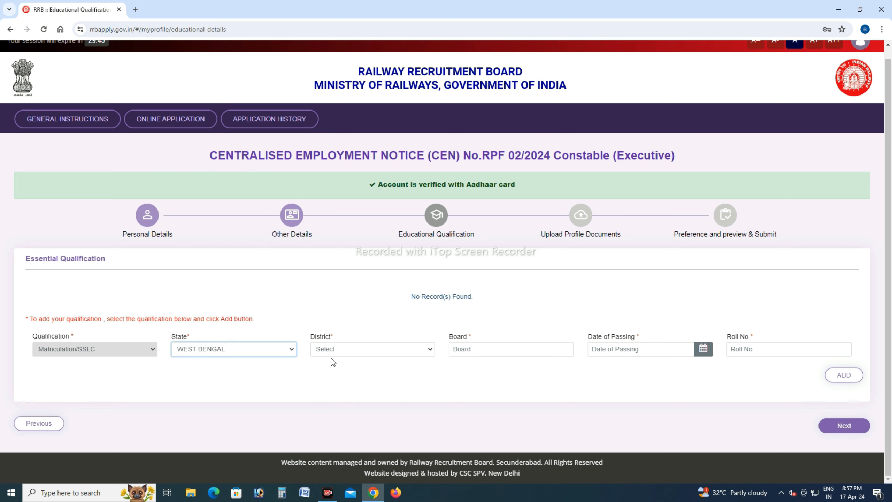
left_click(332, 353)
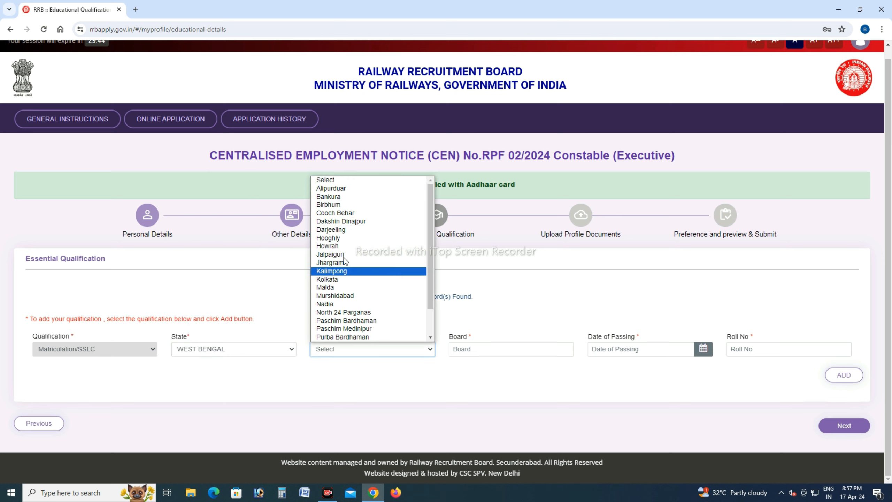
left_click(330, 203)
left_click(479, 345)
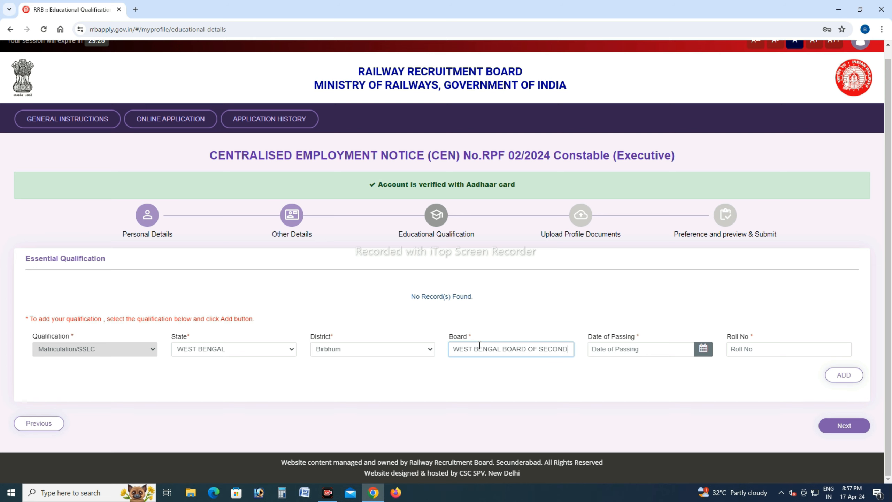
type("ARY ED")
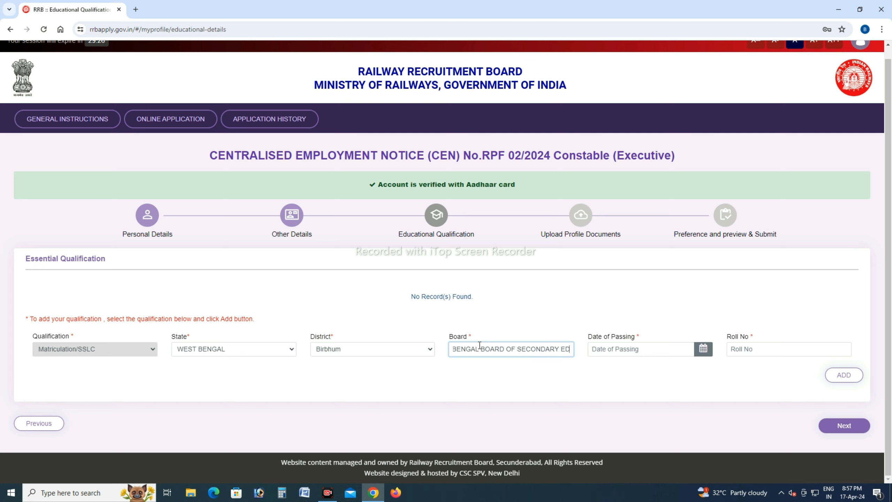
type("UCATION")
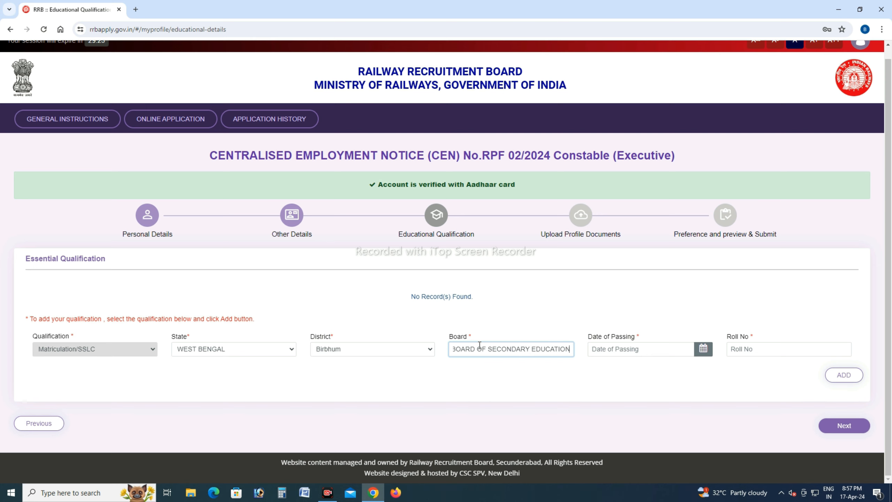
left_click(607, 347)
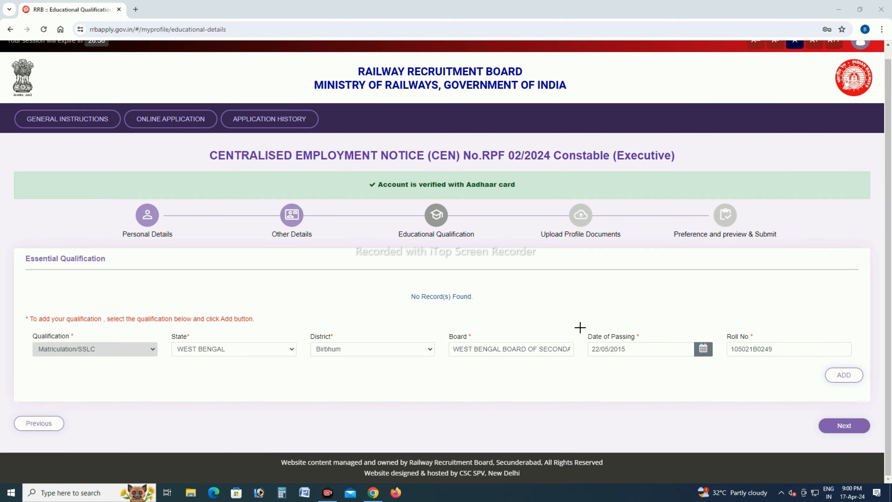
- Add the Matriculation/SSLC row with its passing date and roll number to the qualifications table
mouse_move(444, 316)
left_mouse_down()
mouse_move(505, 350)
mouse_move(580, 376)
left_mouse_up()
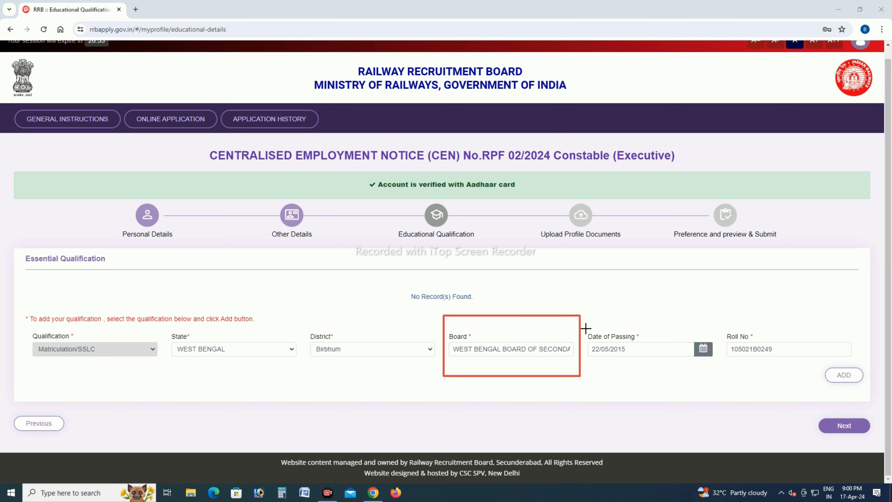
mouse_move(585, 324)
left_mouse_down()
mouse_move(669, 369)
mouse_move(715, 376)
left_mouse_up()
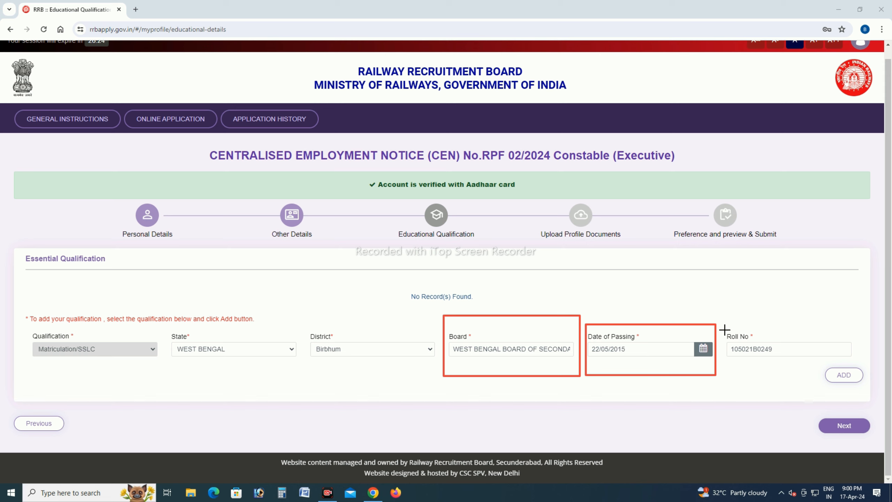
mouse_move(725, 324)
left_mouse_down()
mouse_move(784, 368)
mouse_move(827, 359)
mouse_move(864, 387)
left_mouse_up()
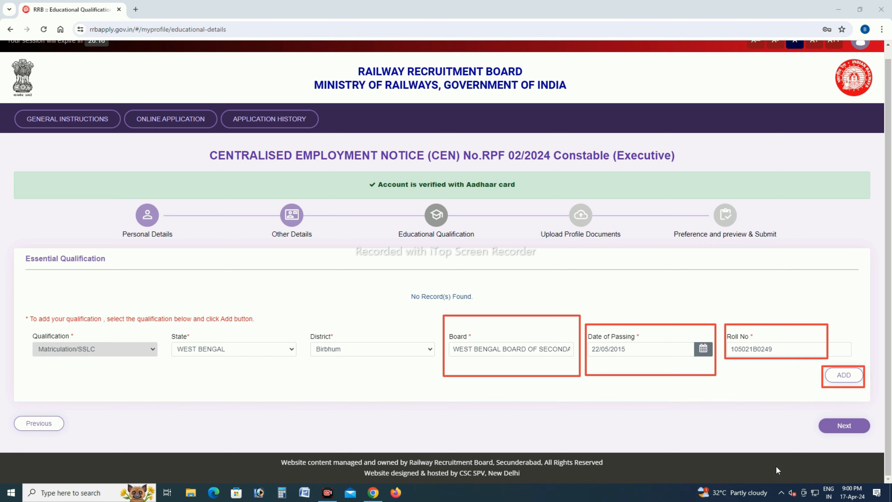
key("Escape")
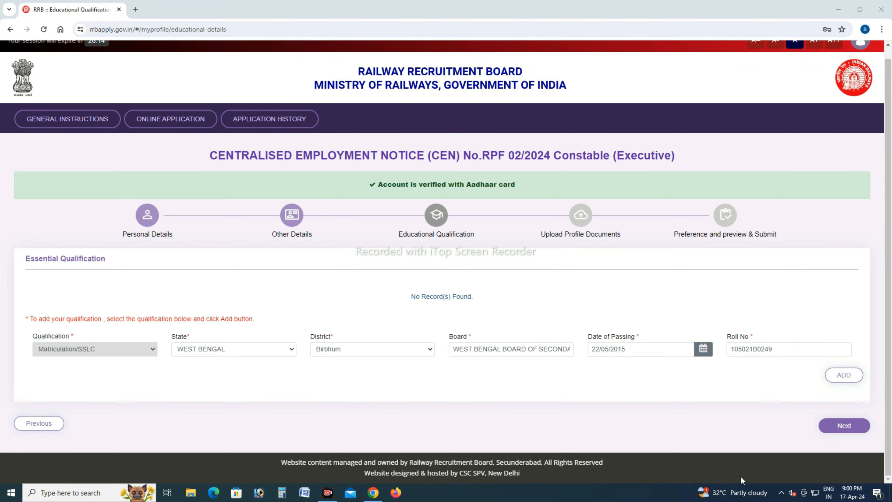
left_click(849, 380)
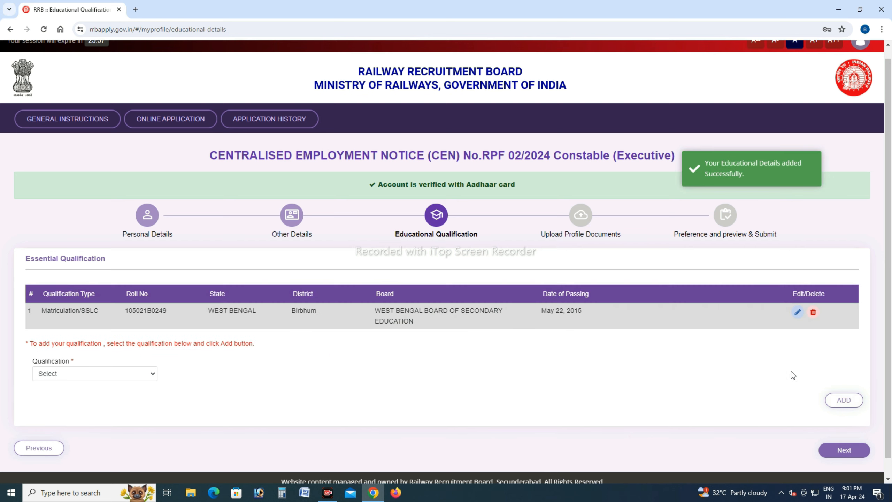
- Confirm Matriculation/SSLC is the only qualification to list, then proceed to Upload Profile Documents
left_click(101, 374)
left_click(210, 376)
left_click(142, 377)
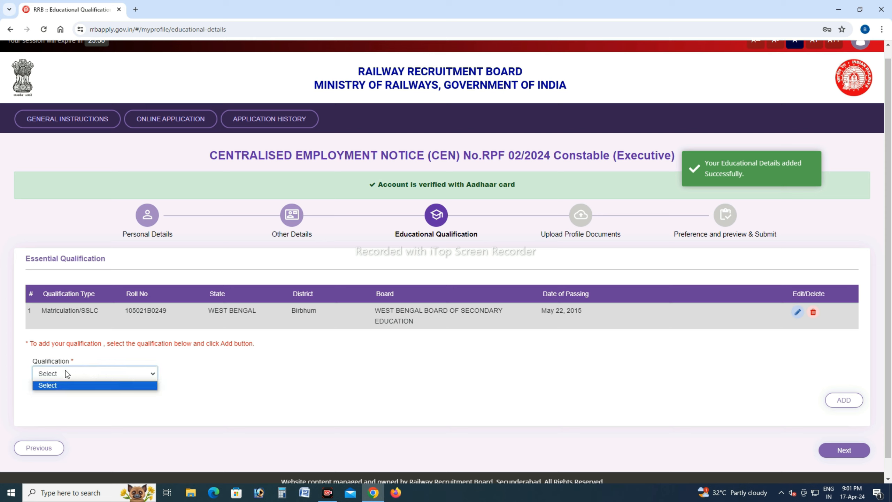
left_click(240, 378)
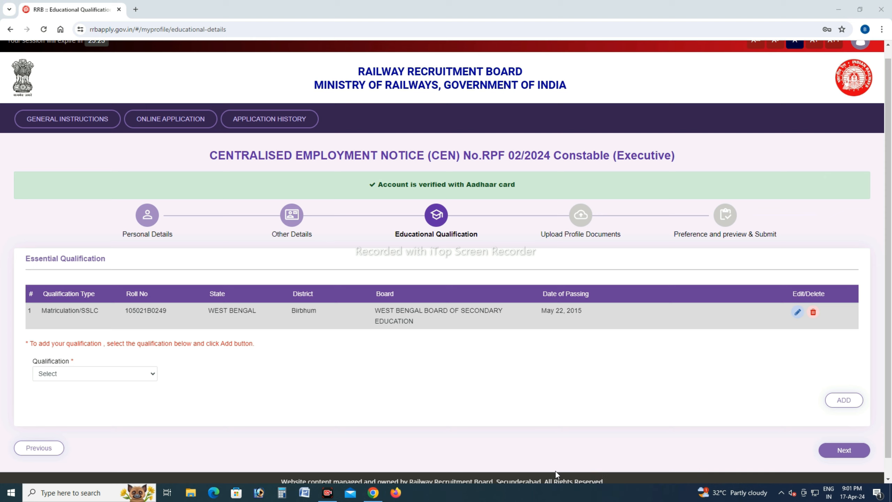
left_click(844, 399)
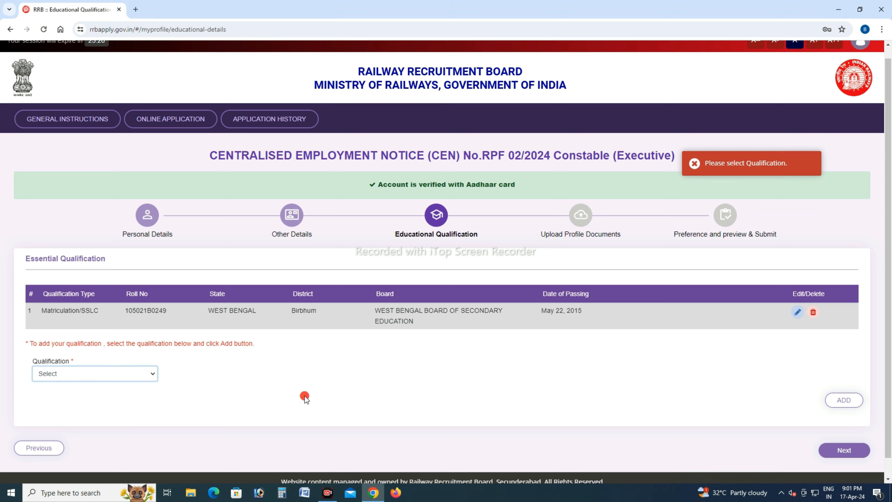
left_click(67, 373)
left_click(52, 384)
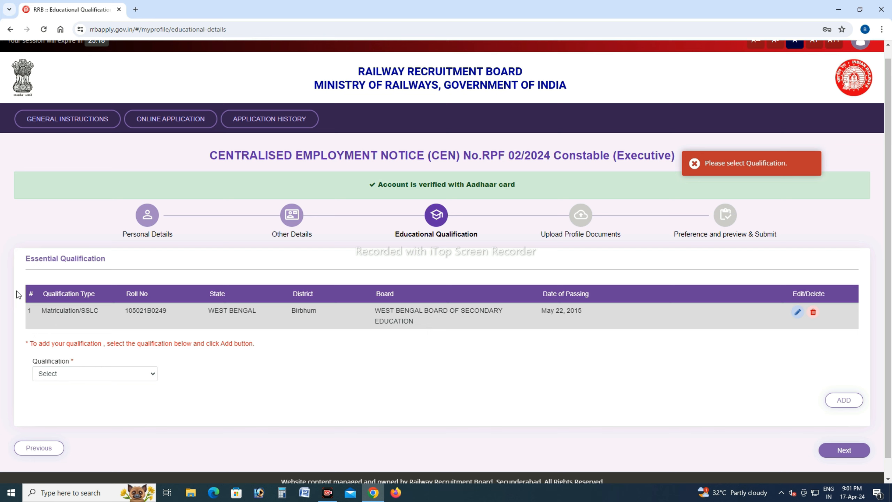
left_click_drag(18, 294, 526, 225)
left_click(482, 412)
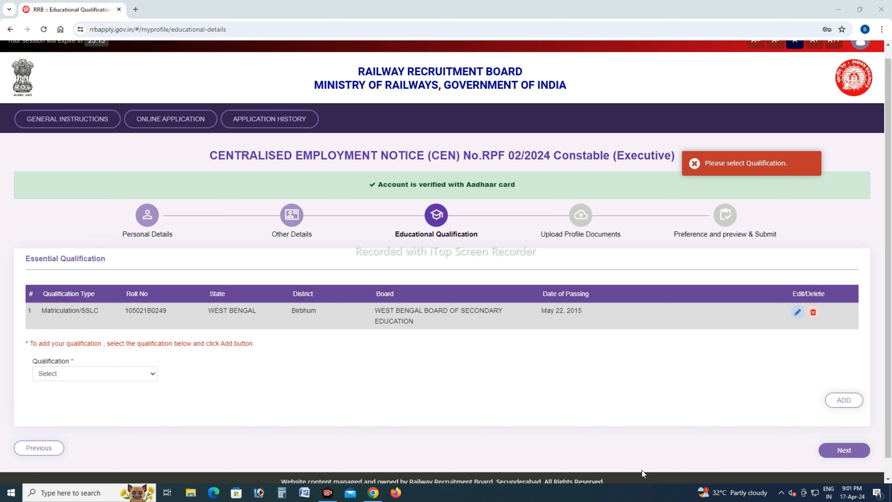
left_click_drag(804, 424, 848, 464)
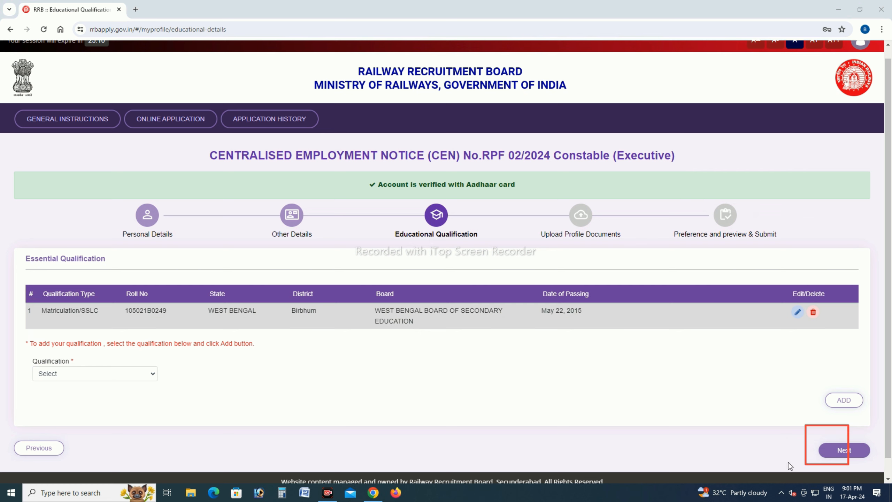
left_click(849, 450)
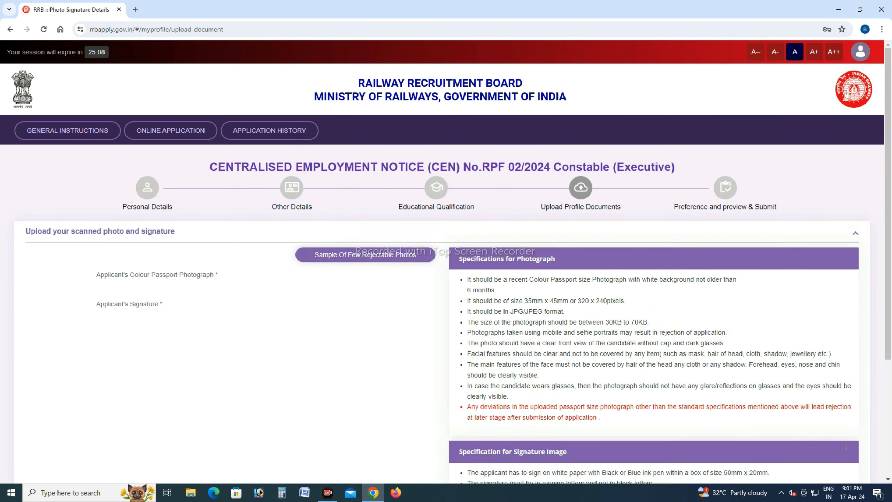
scroll(890, 199, "down", 3)
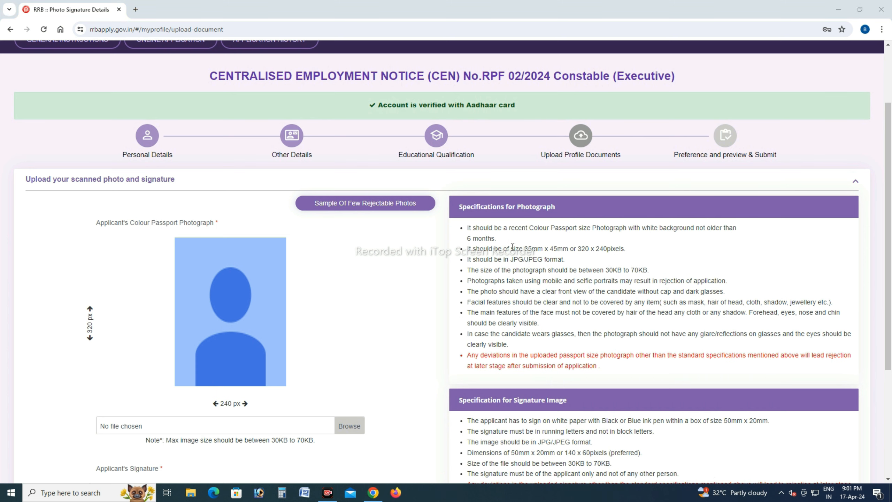
left_click_drag(465, 227, 739, 232)
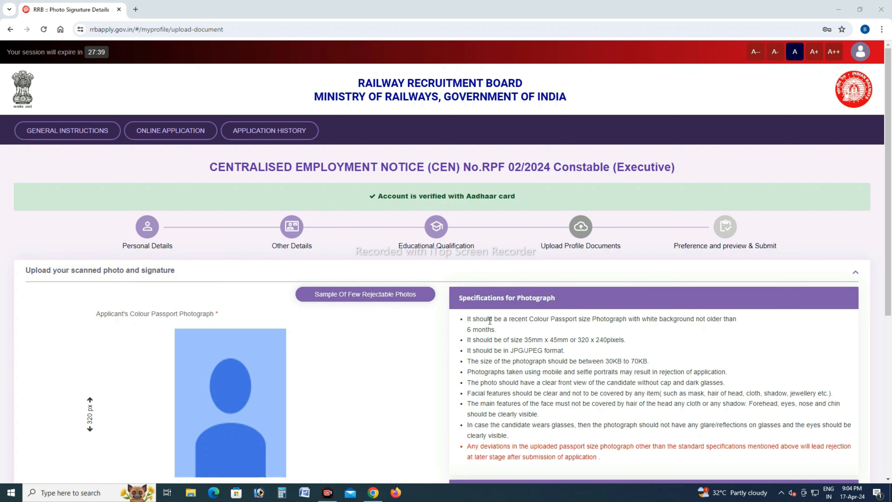
left_click_drag(891, 180, 886, 256)
scroll(701, 476, "down", 1)
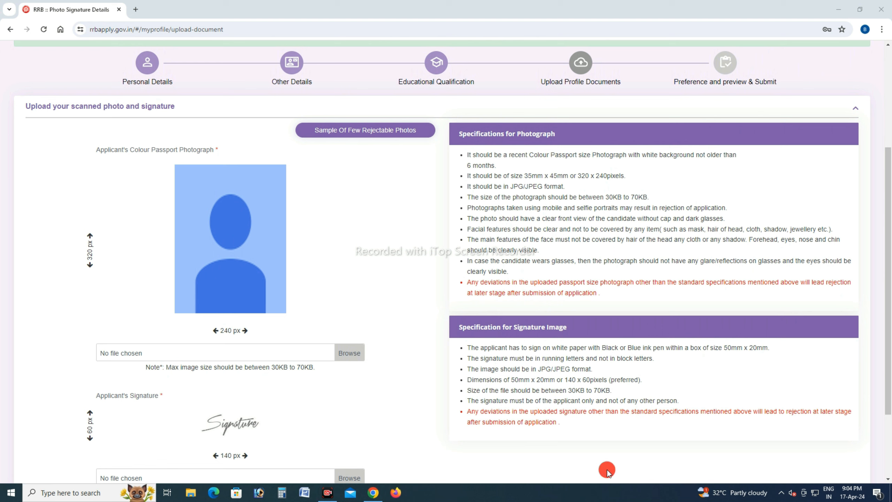
left_click(572, 448)
mouse_move(453, 147)
left_mouse_down()
mouse_move(611, 233)
mouse_move(784, 281)
mouse_move(864, 292)
mouse_move(866, 303)
left_mouse_up()
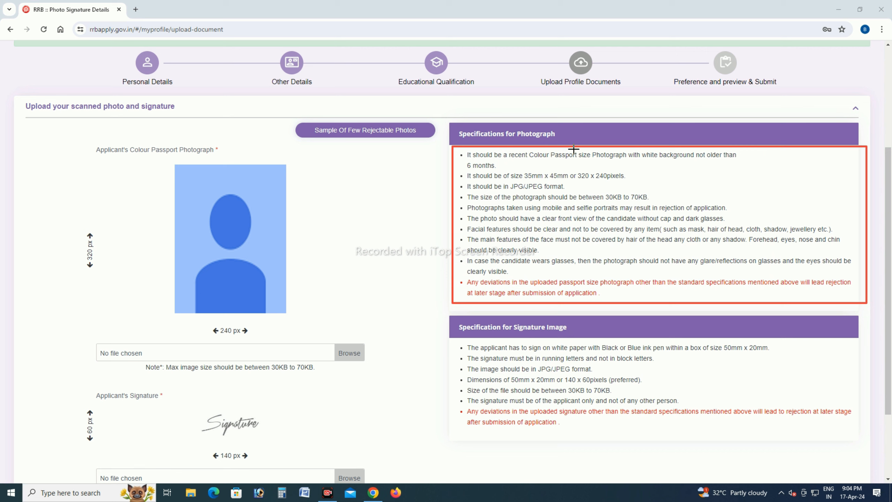
mouse_move(456, 169)
left_mouse_down()
mouse_move(535, 183)
mouse_move(640, 180)
left_mouse_up()
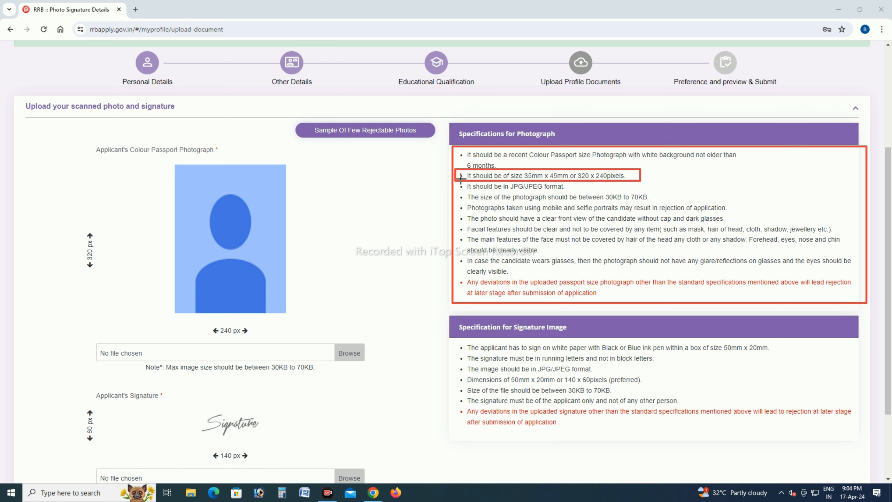
left_click_drag(459, 180, 585, 192)
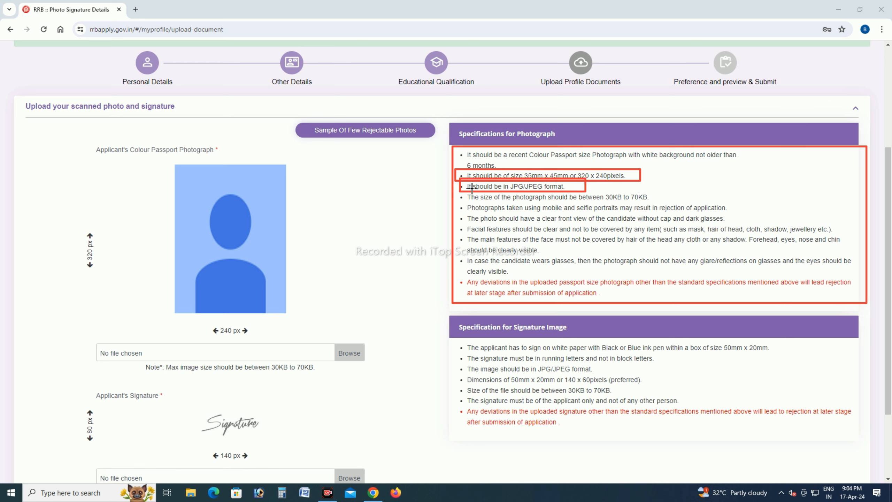
left_click_drag(464, 190, 660, 200)
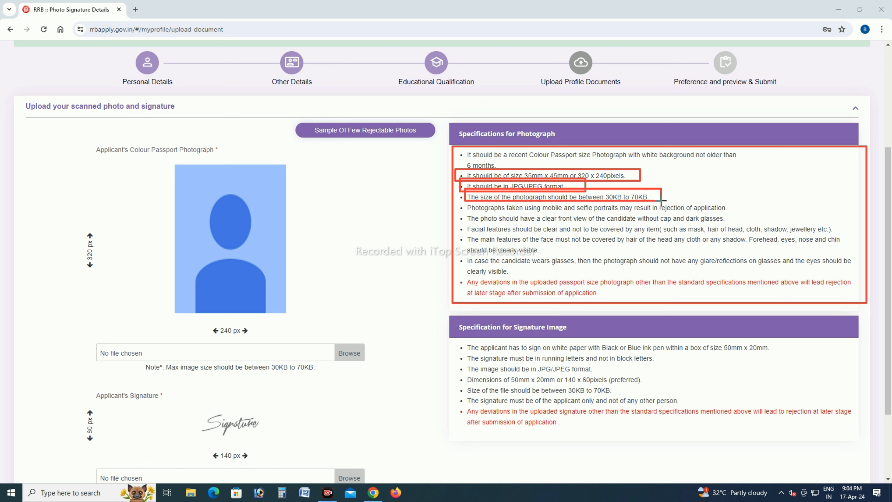
left_click_drag(461, 201, 738, 213)
left_click_drag(460, 213, 745, 222)
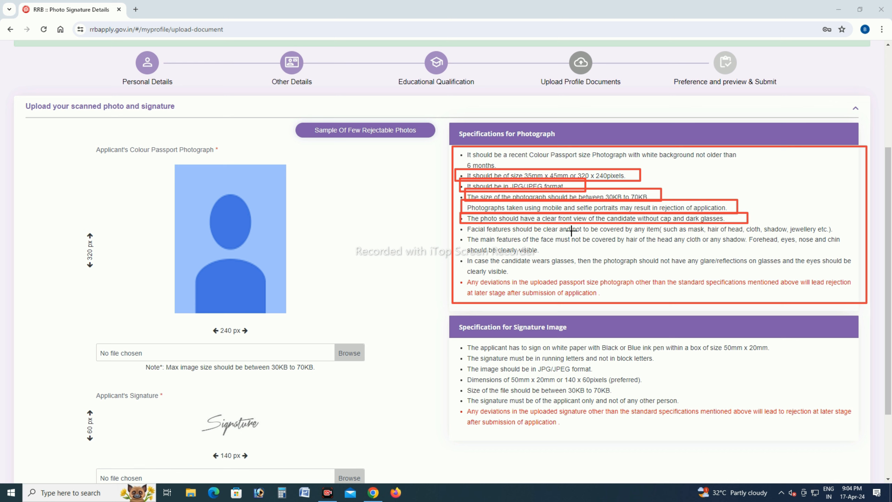
mouse_move(455, 221)
left_mouse_down()
mouse_move(613, 236)
mouse_move(830, 232)
mouse_move(850, 256)
left_mouse_up()
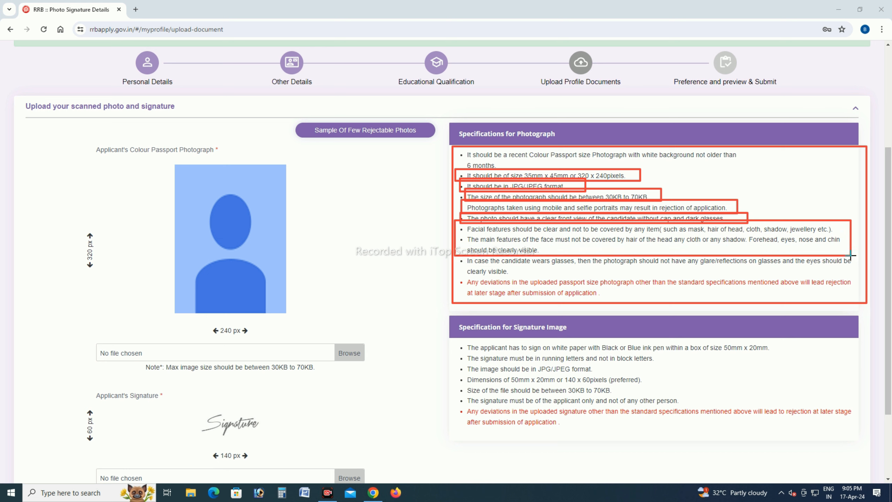
left_click_drag(850, 255, 860, 277)
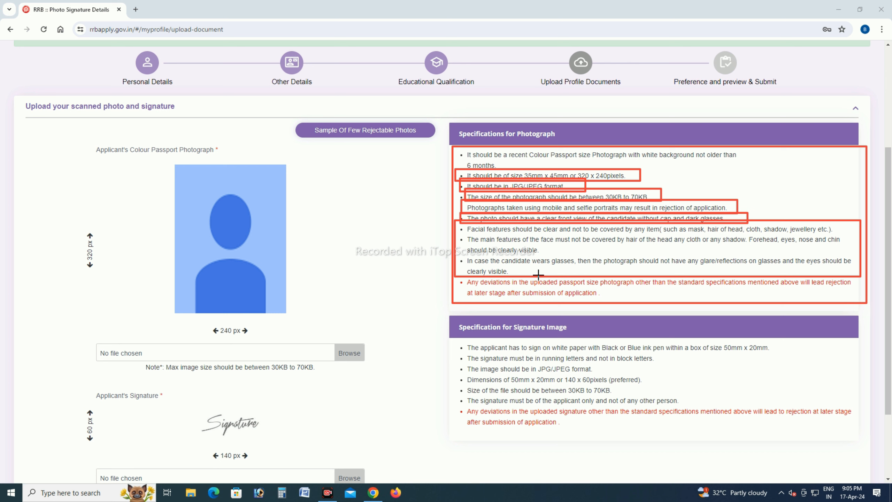
left_click_drag(437, 314, 619, 334)
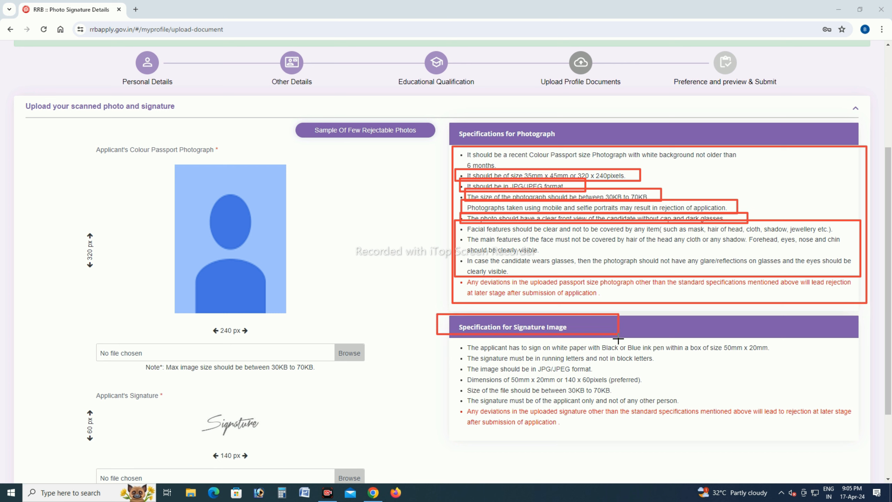
- Review the signature rules: white paper, running letters, JPG/JPEG, 140 x 60 pixels, 30KB–70KB
mouse_move(452, 338)
left_mouse_down()
mouse_move(474, 350)
mouse_move(779, 352)
left_mouse_up()
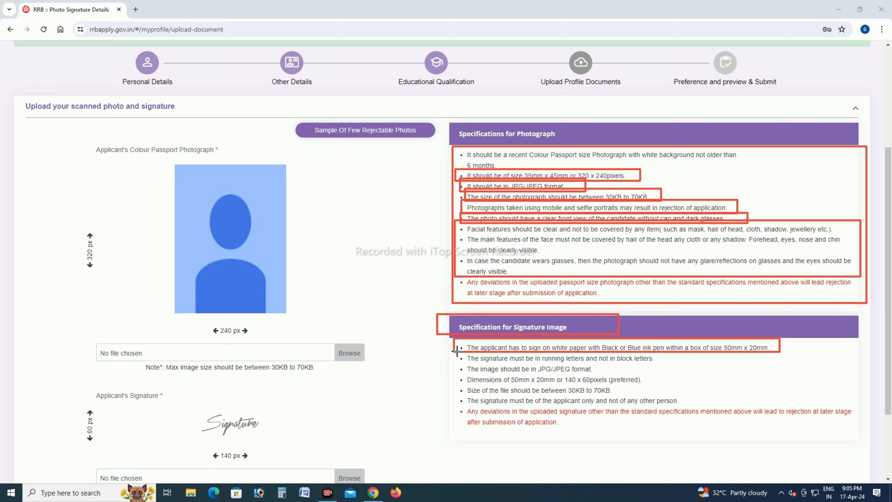
left_click_drag(452, 353, 662, 363)
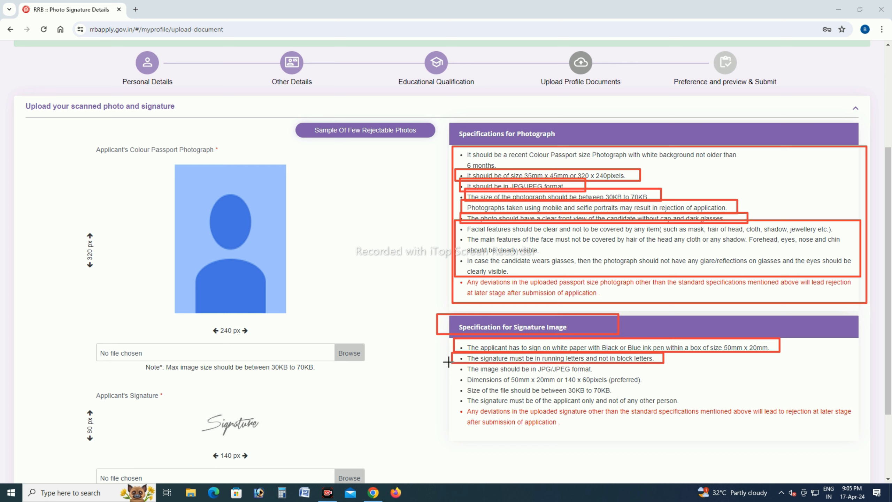
left_click_drag(448, 362, 619, 371)
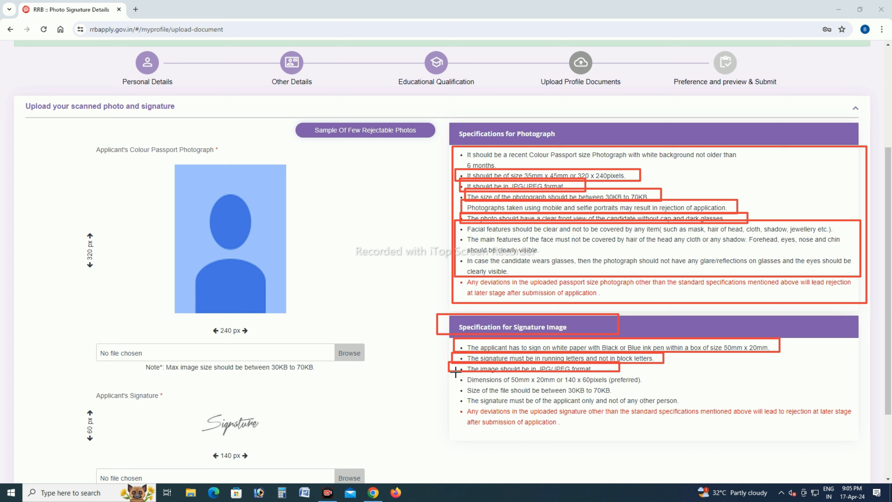
left_click_drag(455, 372, 653, 385)
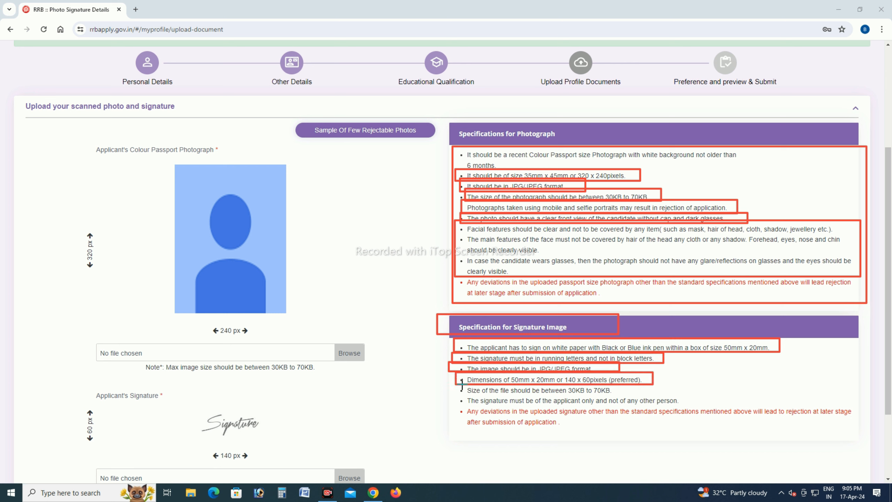
left_click_drag(457, 384, 621, 394)
left_click_drag(455, 393, 696, 406)
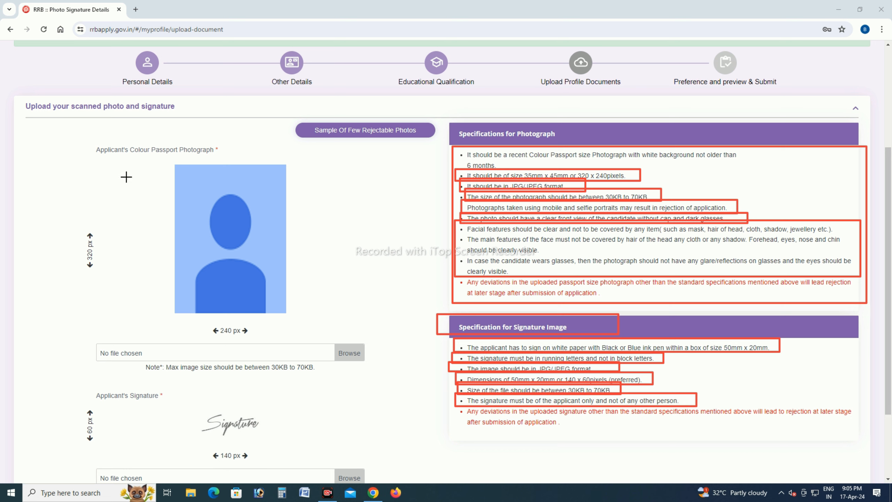
mouse_move(81, 138)
left_mouse_down()
mouse_move(109, 166)
mouse_move(314, 295)
mouse_move(417, 379)
left_mouse_up()
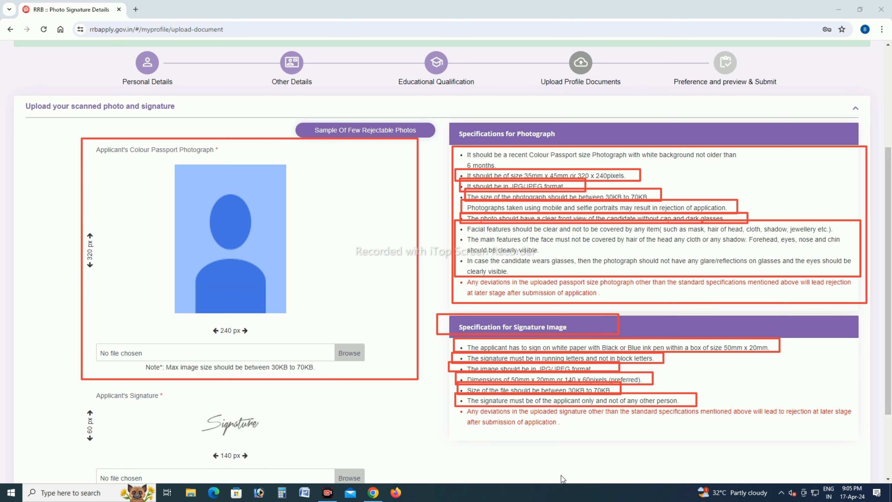
key("Escape")
- Upload BAHARULPHOTO.jpg from the Desktop RPF folder as the cropped passport photograph
left_click(352, 353)
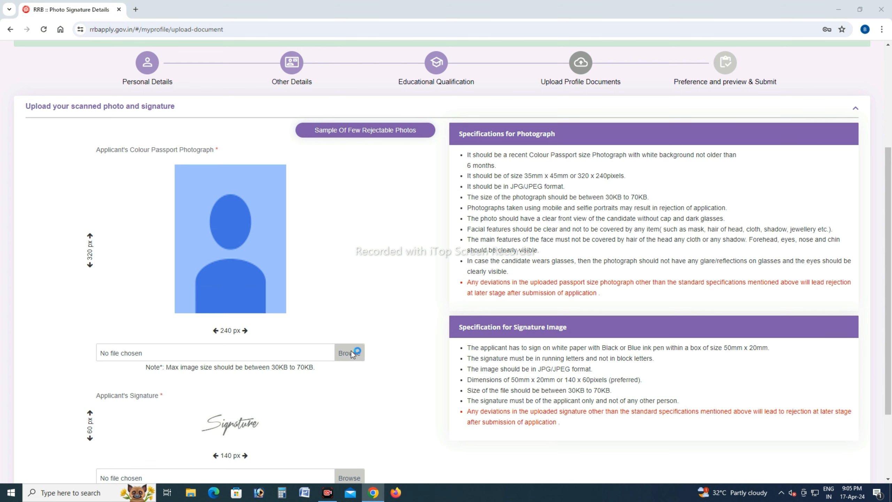
left_click(51, 117)
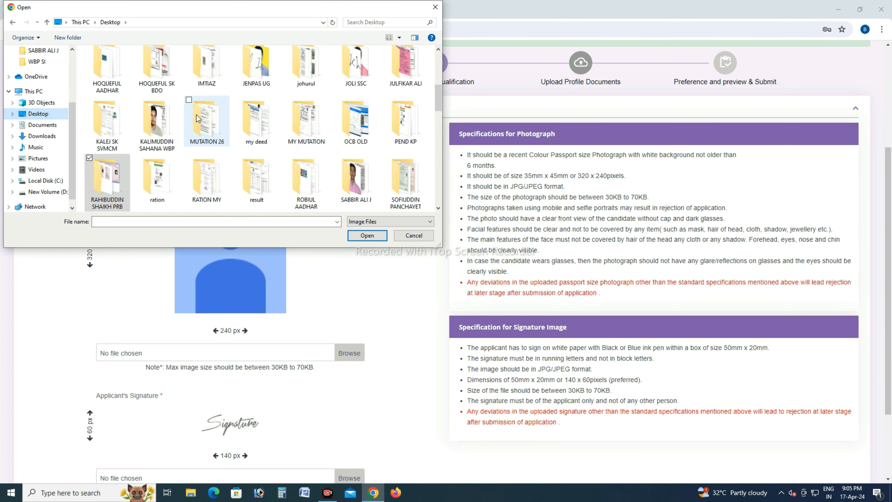
scroll(275, 89, "up", 3)
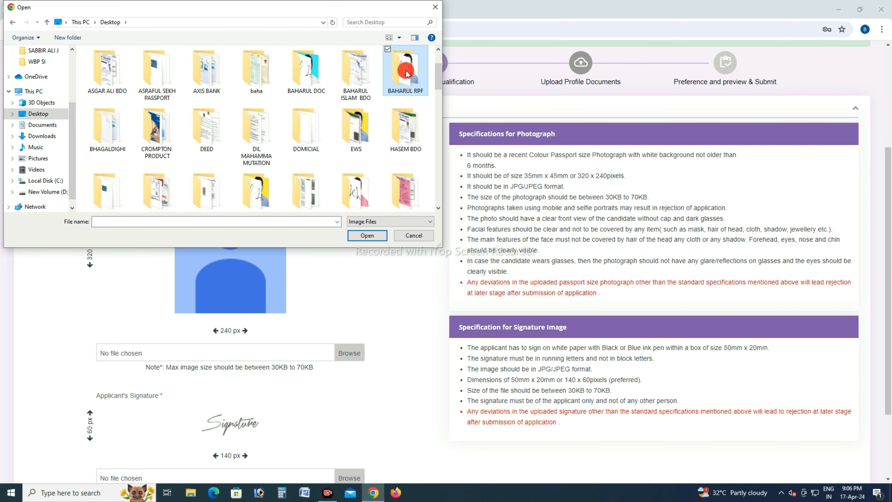
double_click(406, 71)
double_click(161, 75)
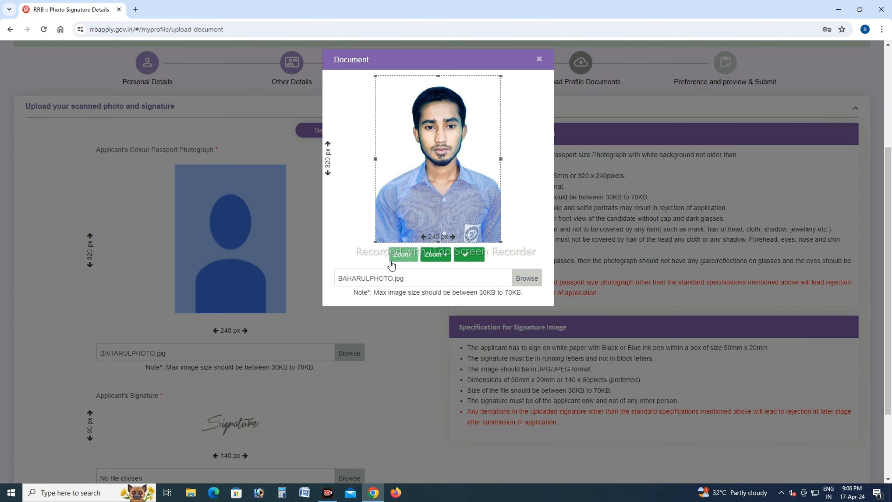
left_click(472, 257)
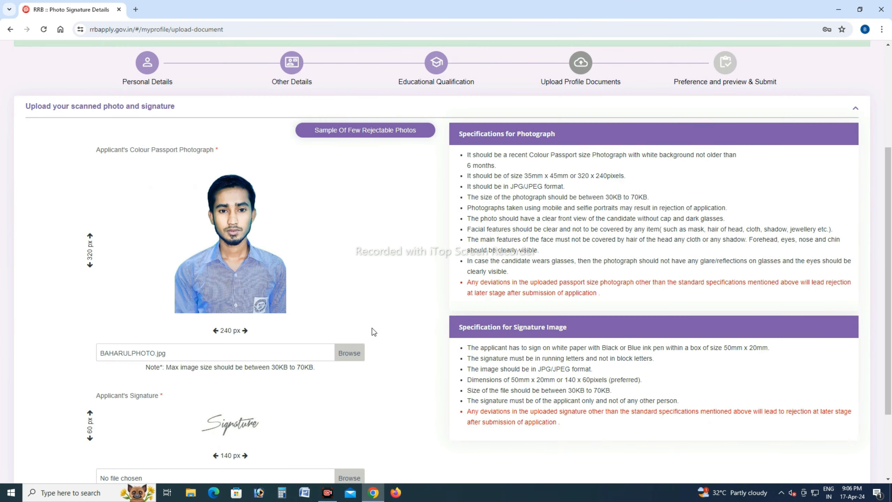
scroll(374, 329, "down", 3)
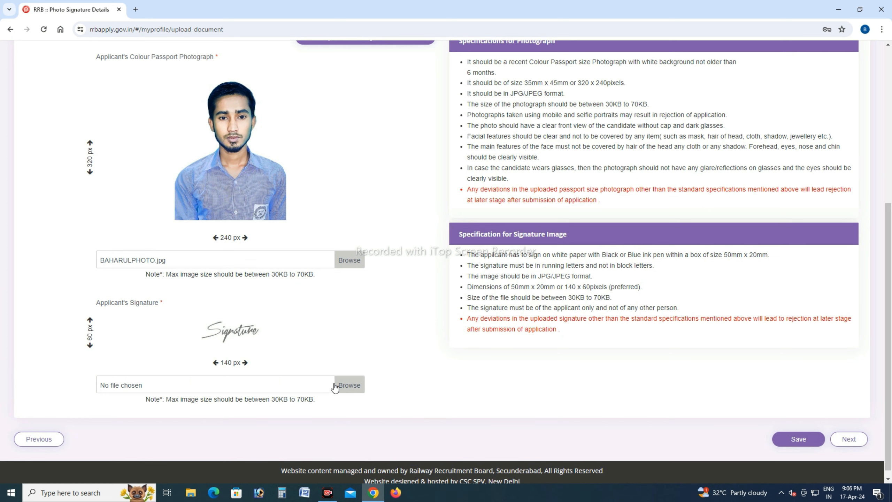
- Upload SIGNA.jpg as the applicant's cropped signature
left_click(356, 385)
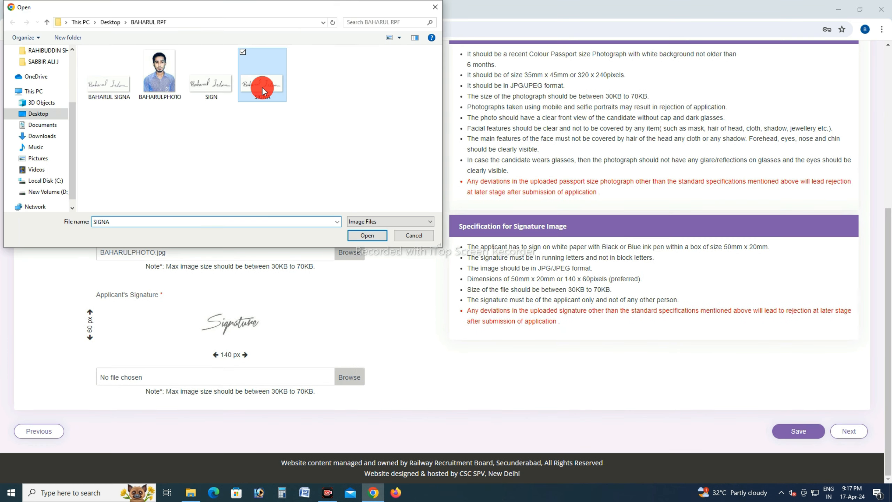
double_click(262, 86)
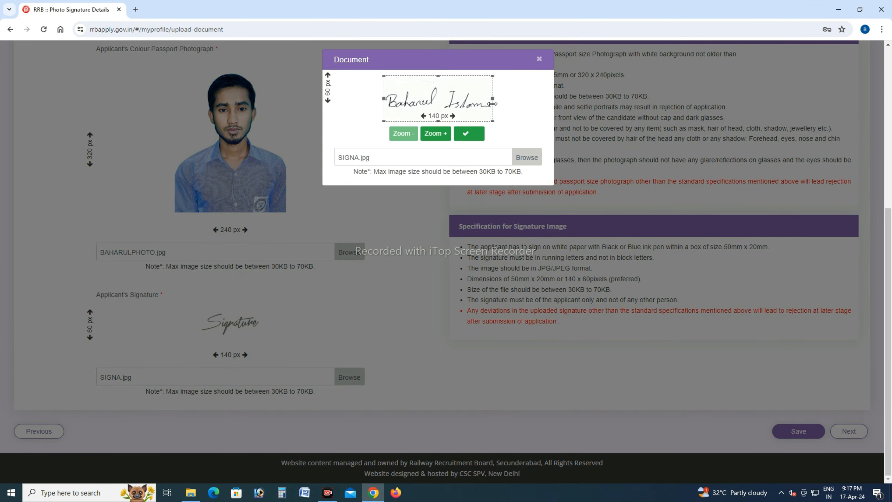
left_click(470, 134)
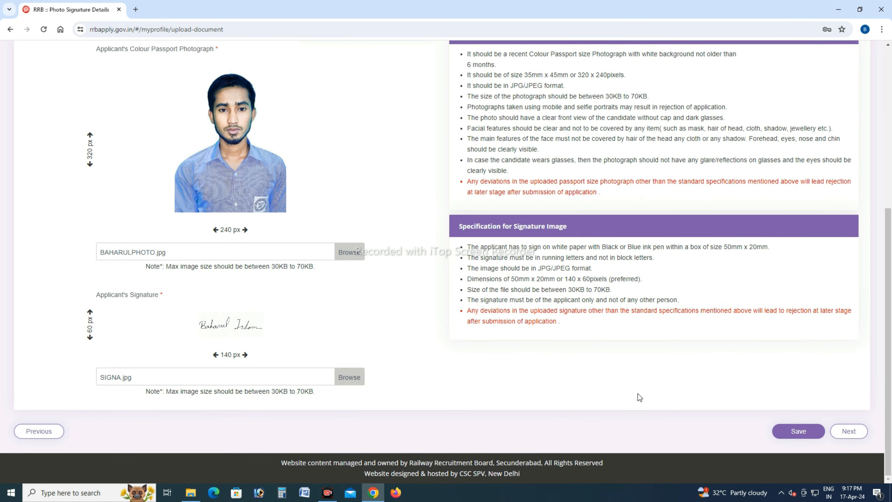
- Save the photo and signature uploads and continue to Preference, preview & Submit
left_click(798, 431)
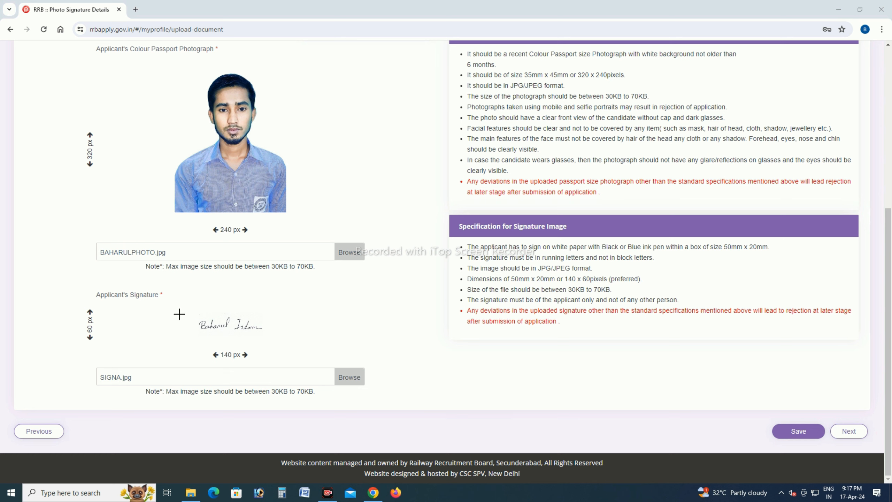
left_click(327, 349)
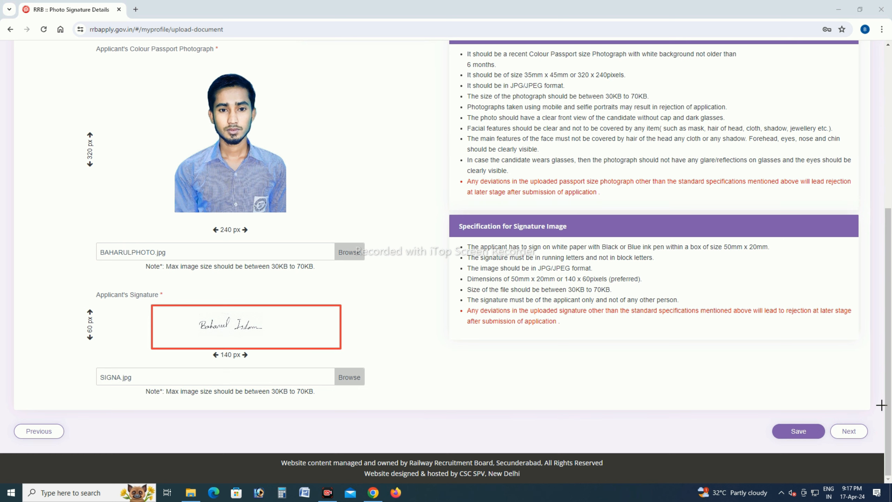
mouse_move(775, 416)
left_mouse_down()
mouse_move(814, 438)
mouse_move(841, 417)
mouse_move(867, 445)
left_mouse_up()
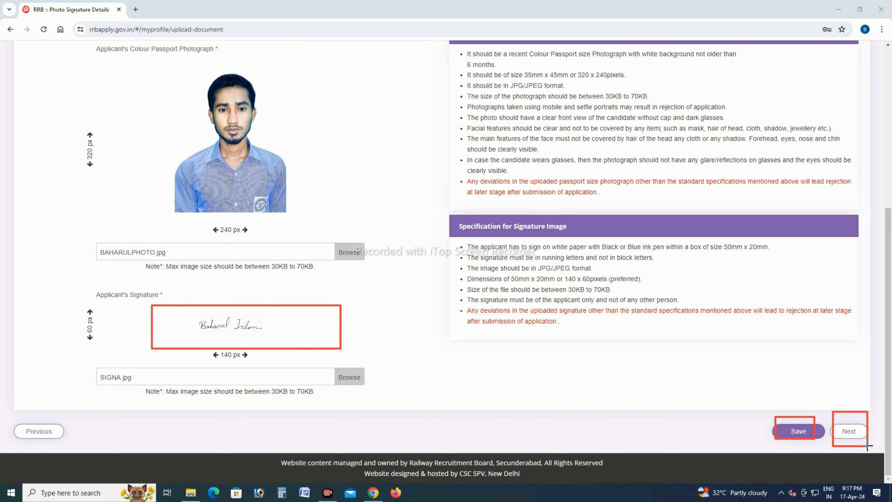
left_click(799, 434)
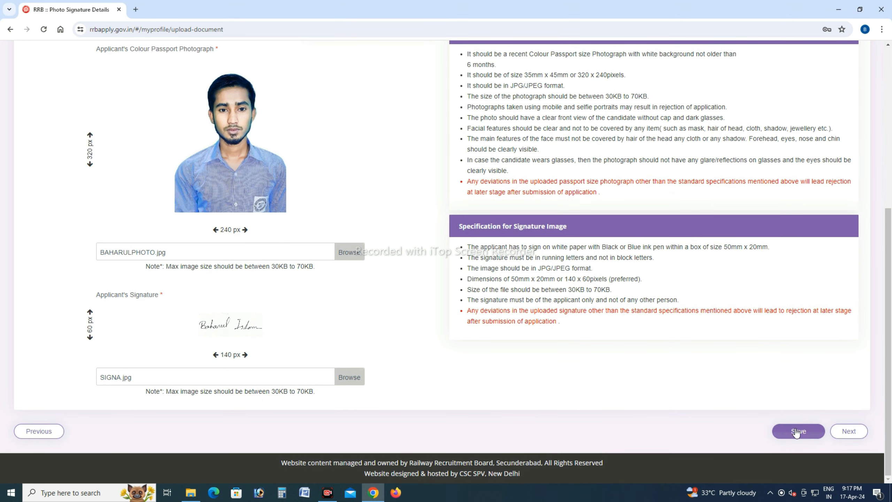
left_click(797, 432)
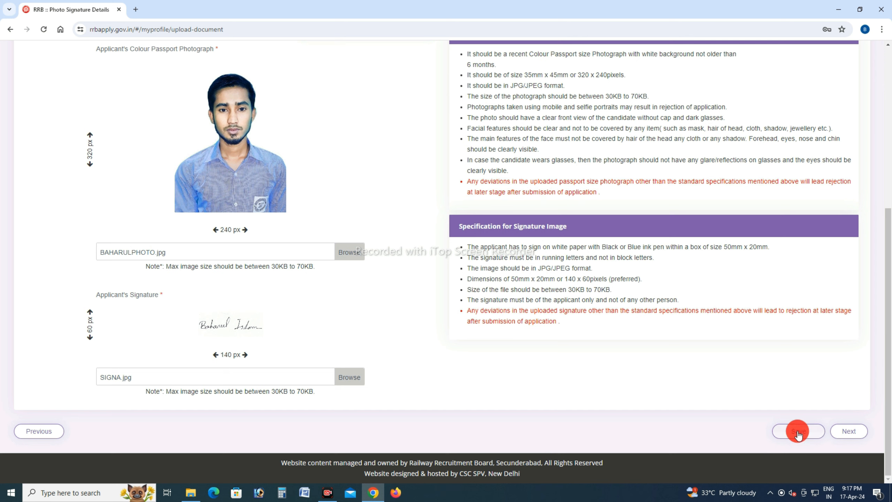
left_click(845, 430)
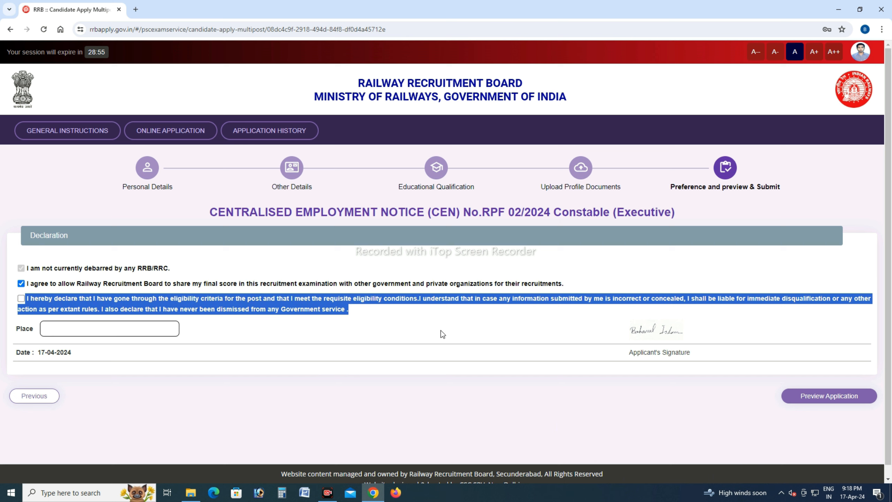
- Accept the 'I hereby declare' eligibility declaration and fill in the Place field
left_click(286, 308)
left_click(28, 298)
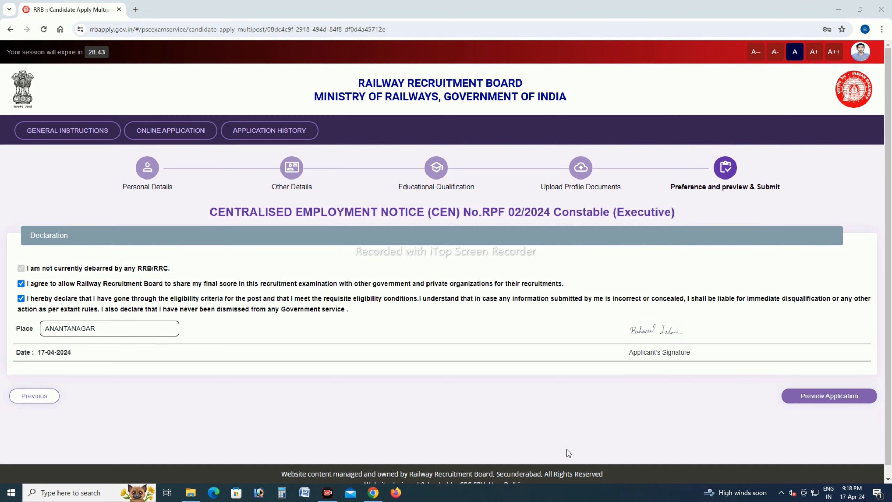
left_click_drag(774, 377, 886, 417)
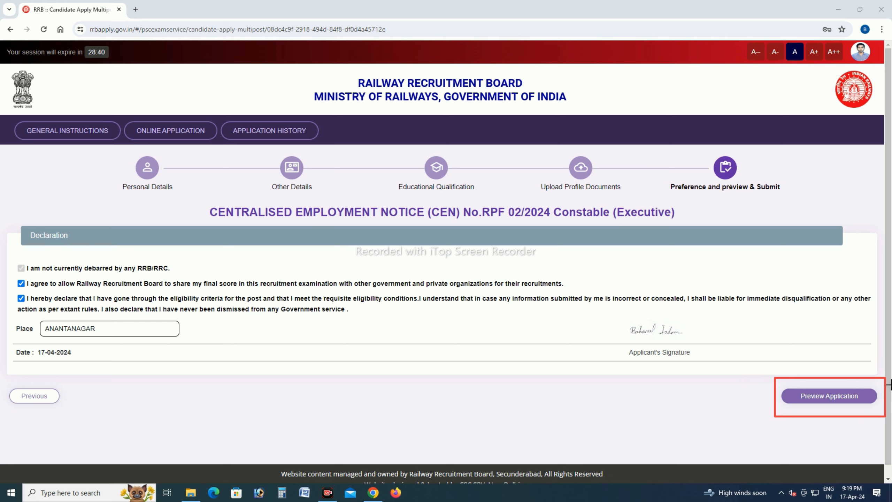
- Preview the full application and tick 'I have re-checked the above details'
left_click(807, 398)
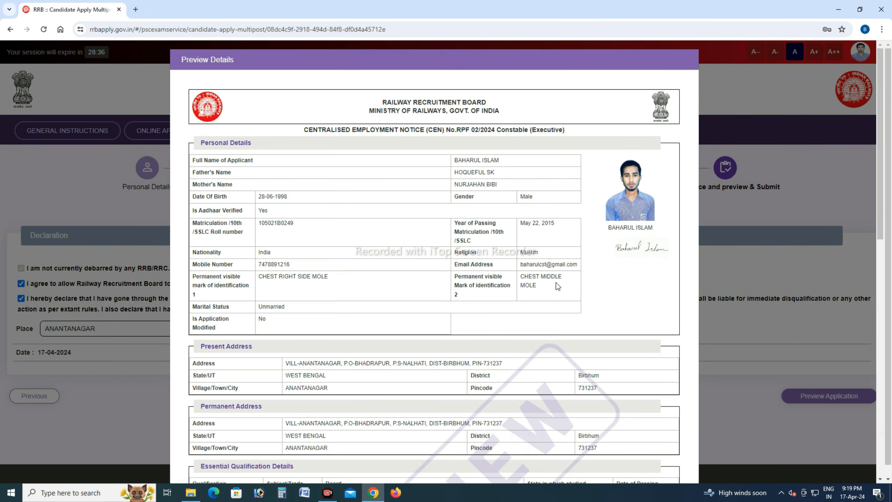
scroll(558, 276, "down", 15)
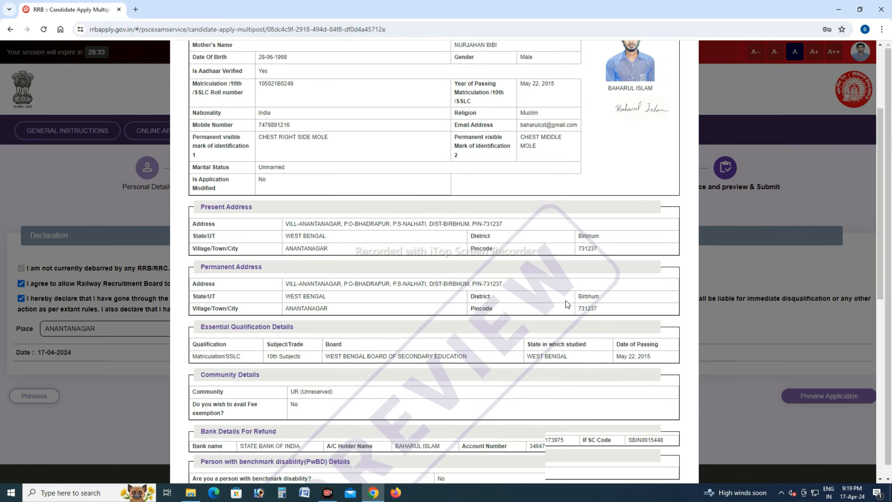
scroll(554, 346, "down", 1)
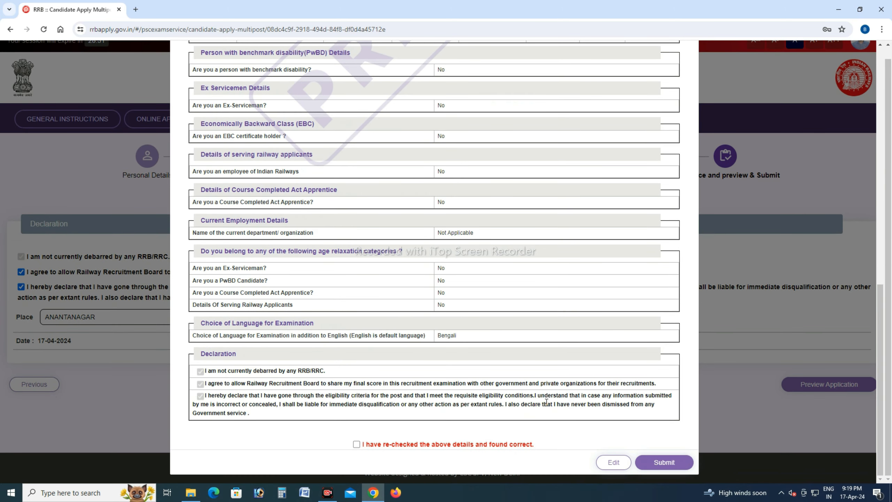
scroll(546, 402, "up", 15)
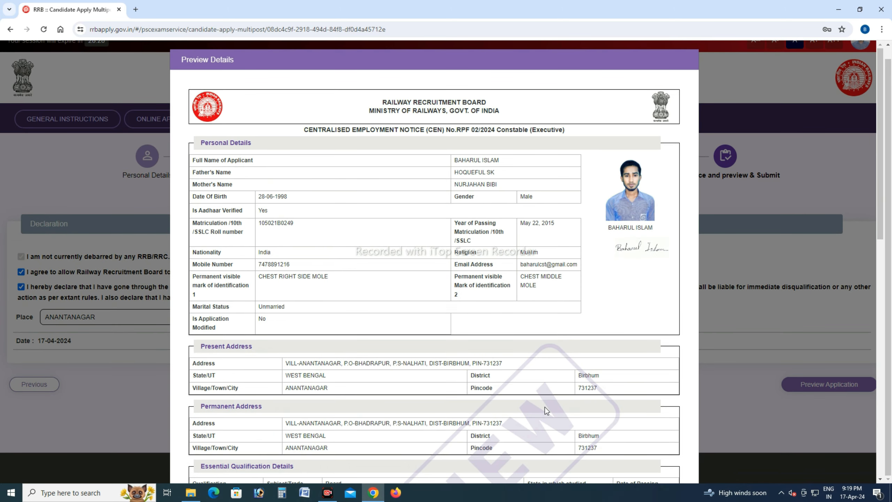
scroll(545, 407, "down", 15)
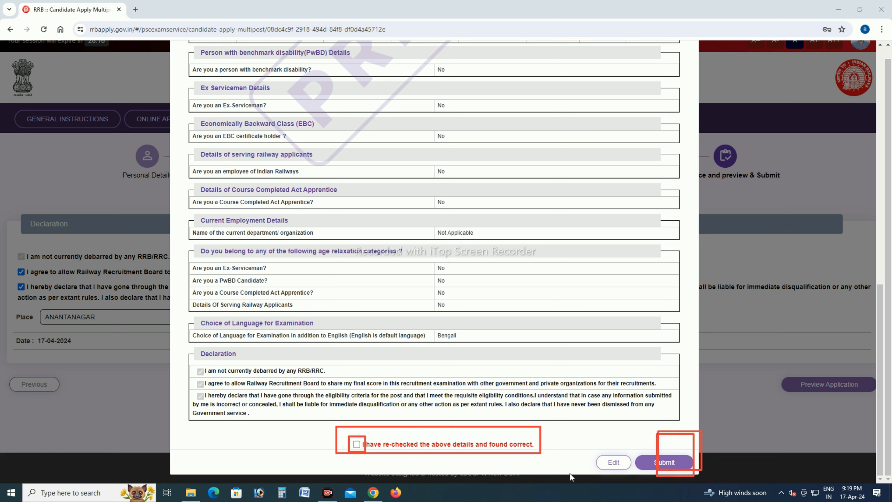
left_click(356, 444)
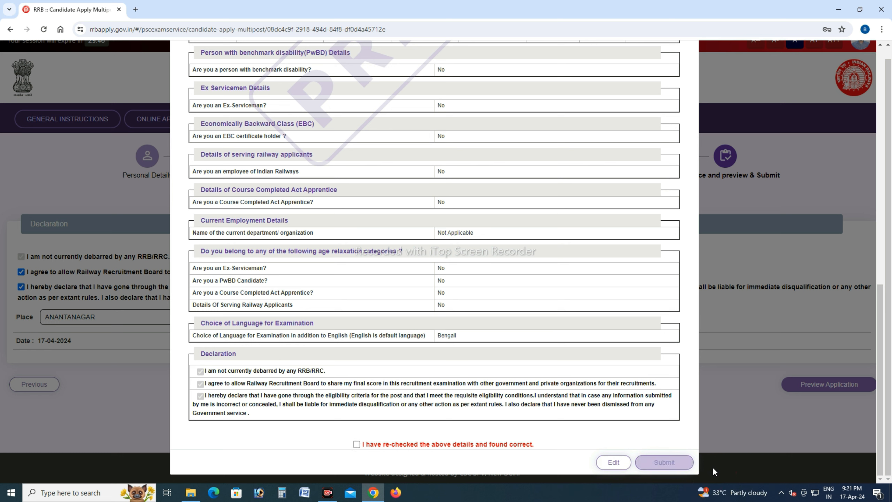
- Submit the application and confirm the final submission in the warning dialog
left_click(729, 474)
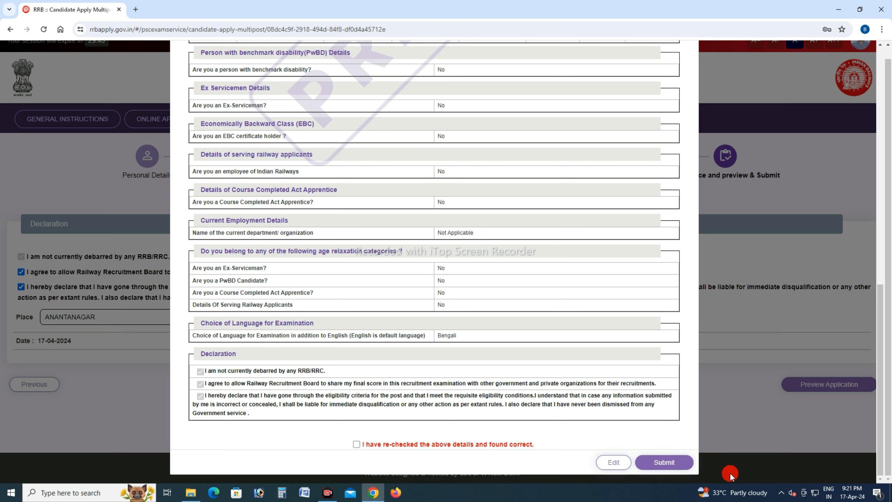
left_click(664, 461)
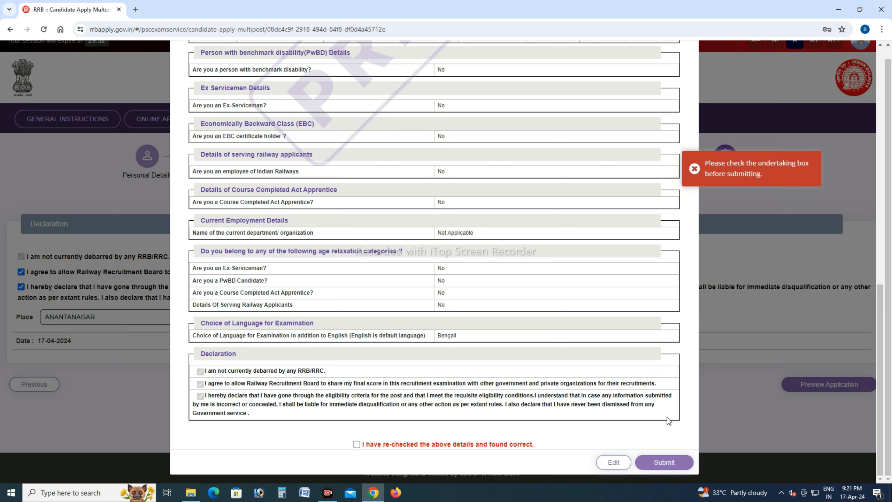
left_click(356, 445)
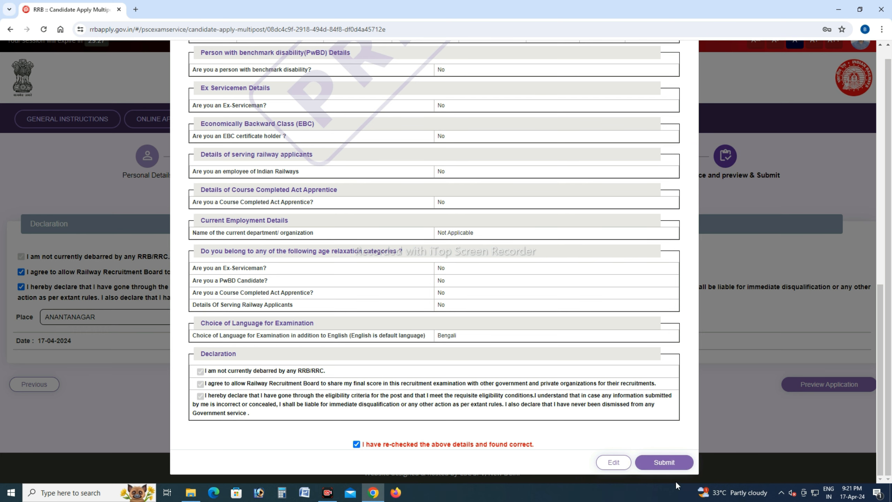
left_click(670, 463)
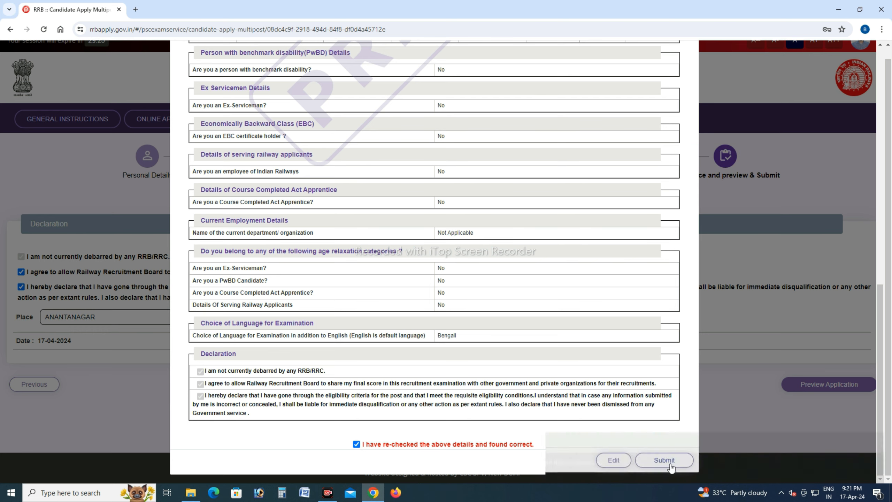
left_click(704, 487)
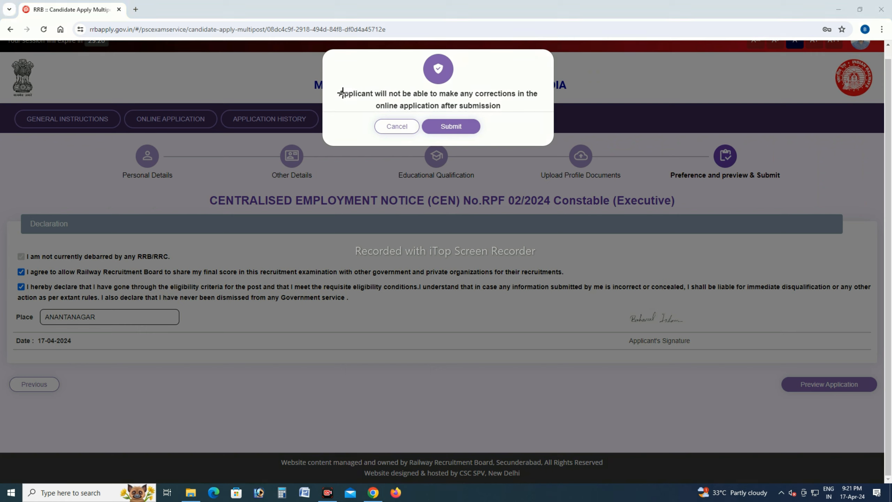
left_click_drag(330, 83, 548, 112)
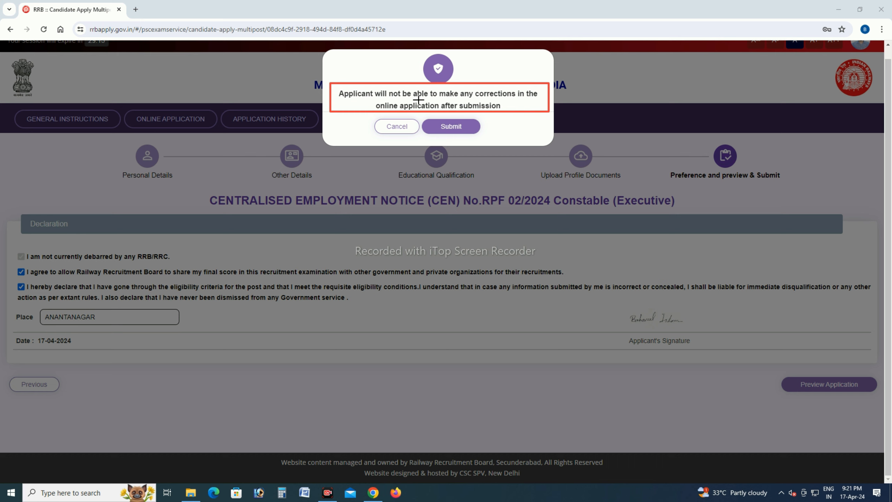
left_click_drag(422, 118, 483, 137)
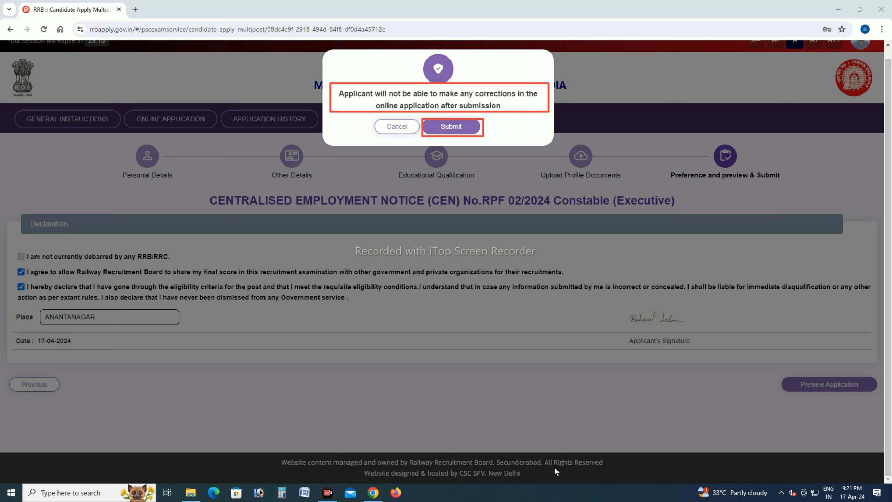
left_click(451, 126)
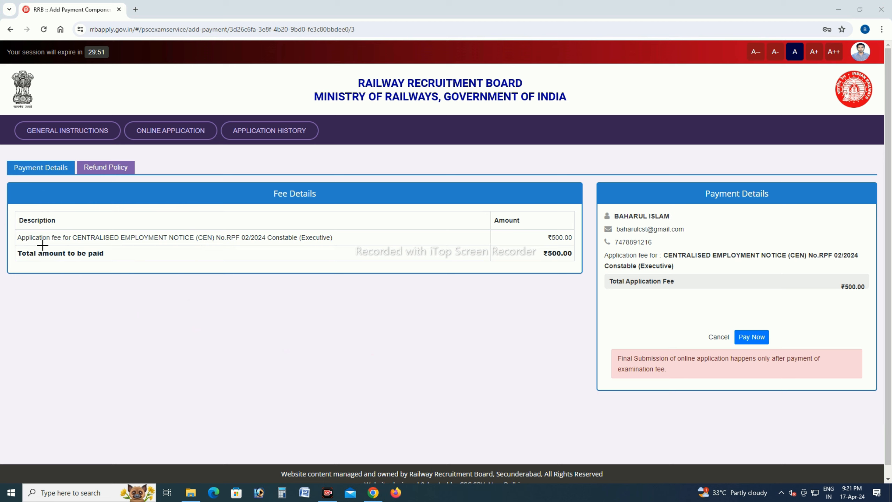
- Review the Fee Details table with the ₹500.00 total and the applicant's payment details
mouse_move(10, 215)
left_mouse_down()
mouse_move(612, 271)
mouse_move(581, 271)
left_mouse_up()
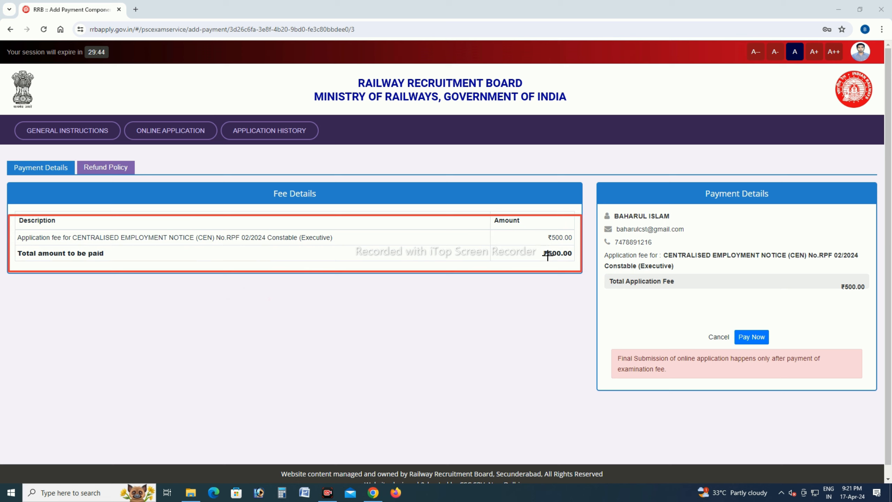
left_click_drag(522, 245, 577, 264)
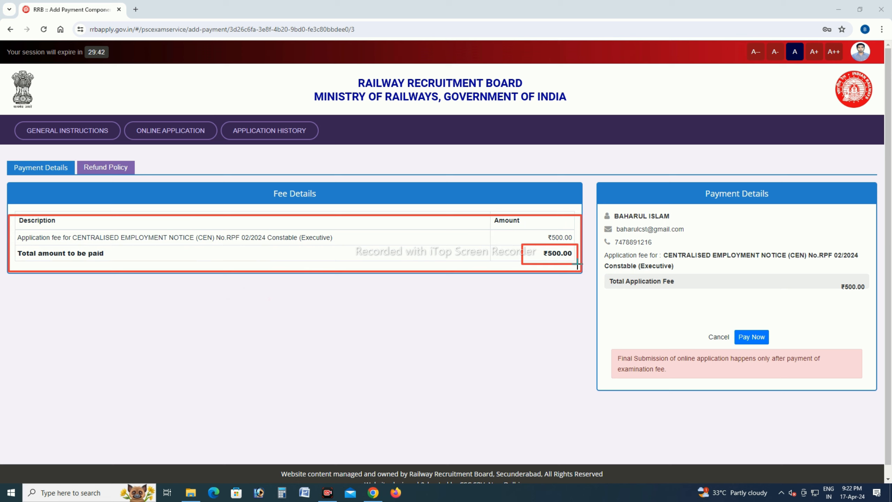
mouse_move(601, 208)
left_mouse_down()
mouse_move(702, 266)
mouse_move(805, 289)
mouse_move(873, 273)
left_mouse_up()
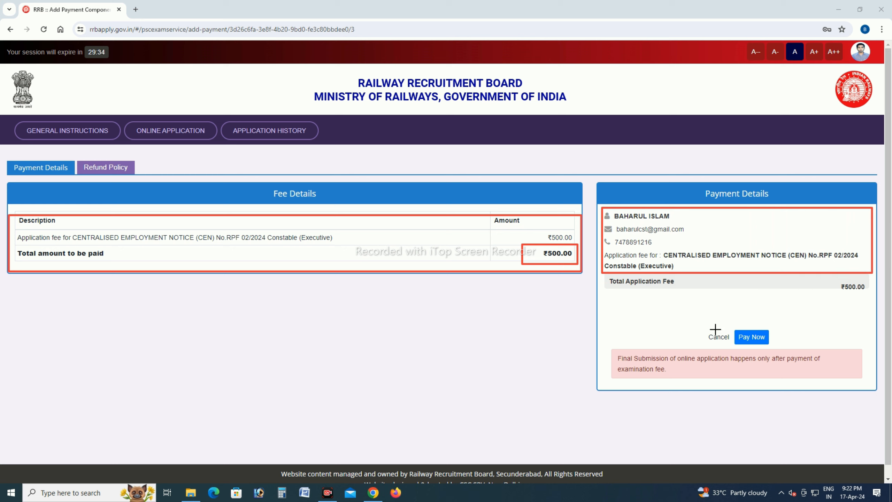
left_click_drag(733, 325, 776, 344)
left_click_drag(733, 326, 772, 343)
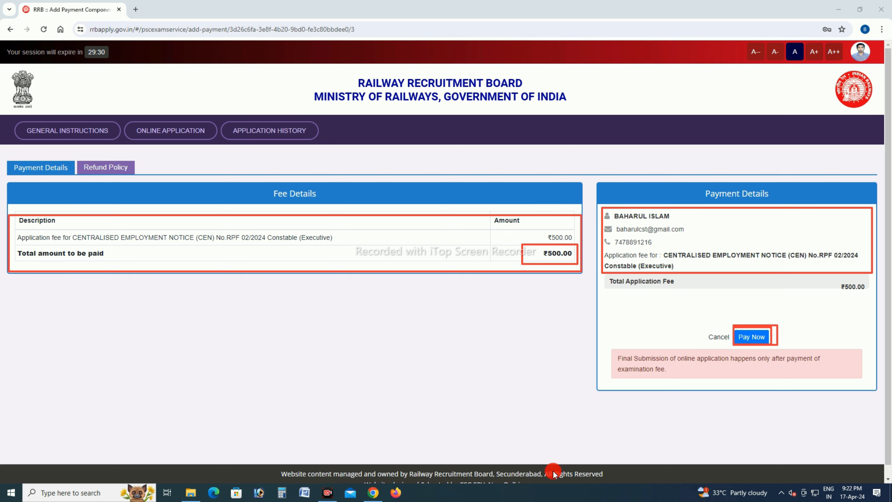
- Start payment, agree to the Terms & Conditions, and proceed to the SBIePay gateway
left_click(755, 337)
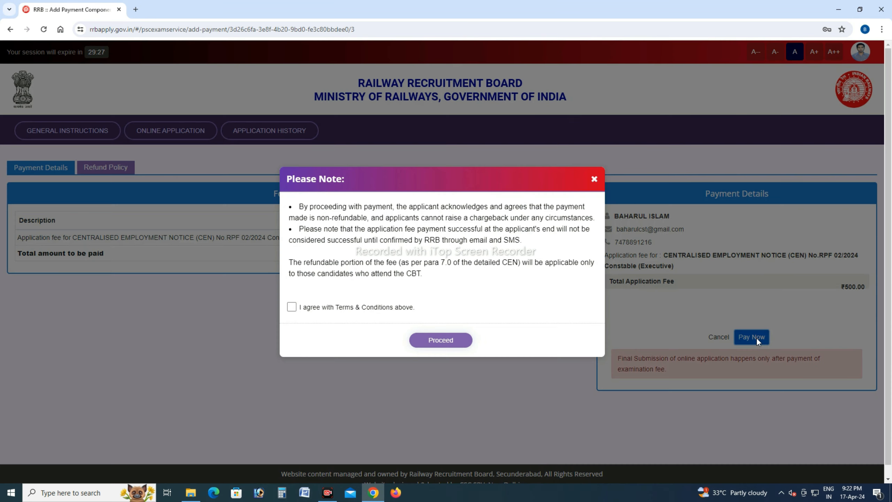
left_click(292, 307)
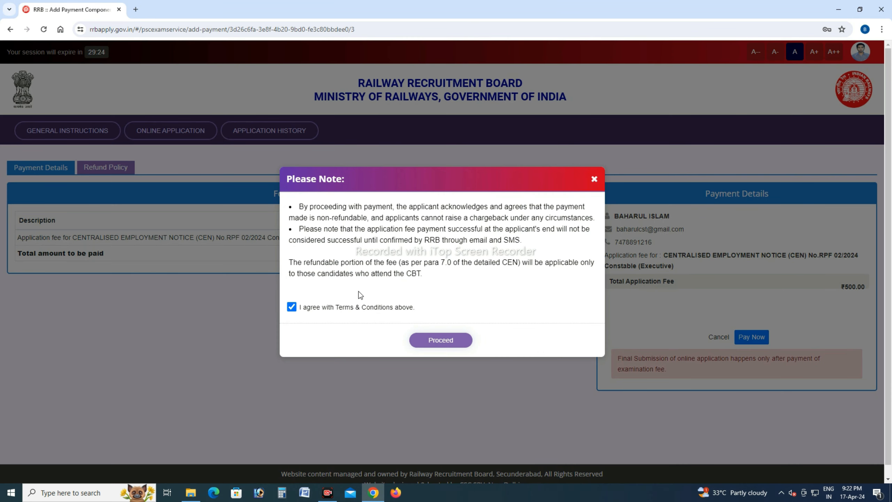
left_click(441, 340)
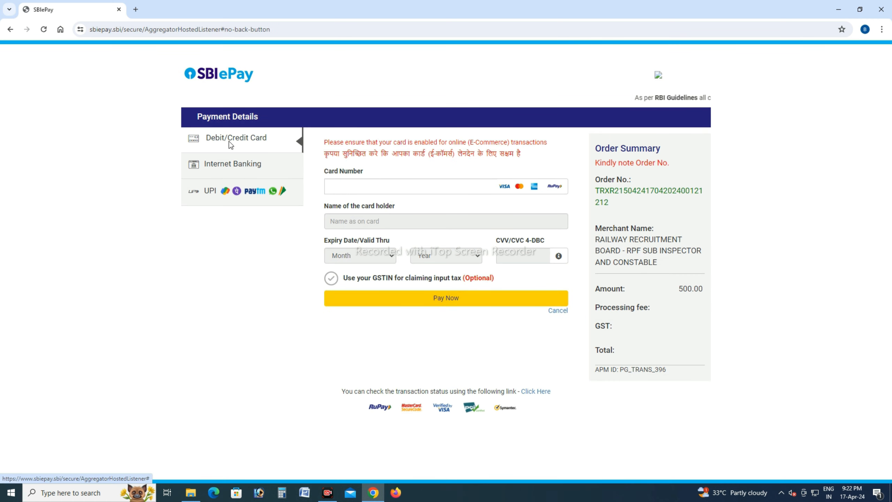
- Select UPI on the SBIePay Payment Details page for the 500.00 fee
left_click(232, 192)
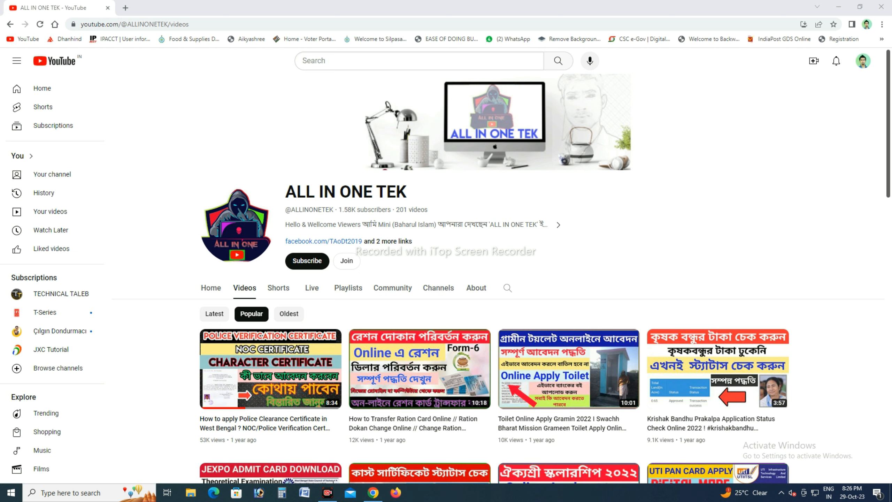
- Subscribe to ALL IN ONE TEK and set its bell notifications to All
left_click(307, 260)
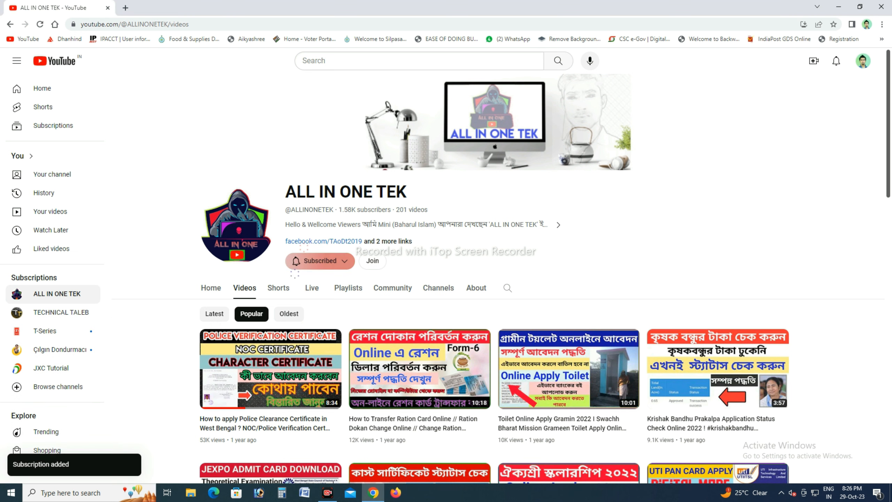
left_click(316, 260)
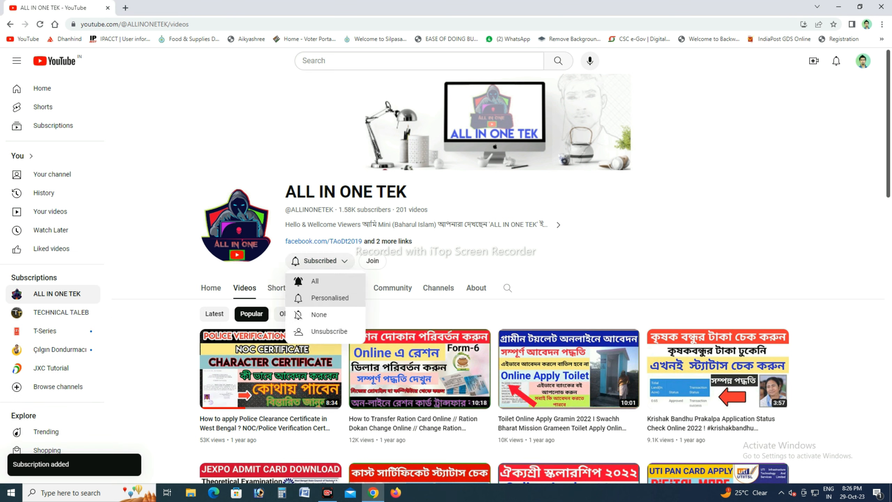
left_click(315, 280)
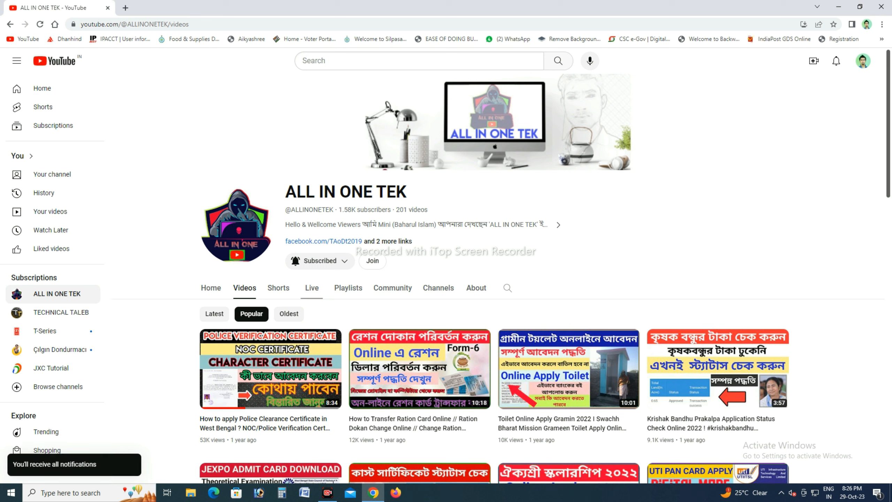